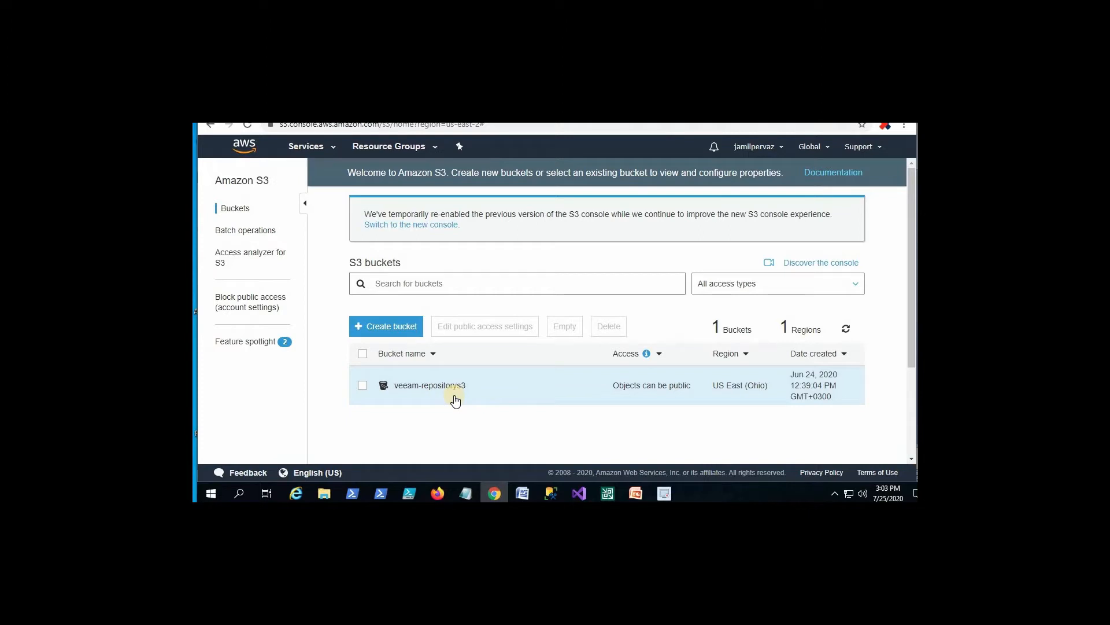
Start creating an S3 bucket named backuprepository2233 in US East (Ohio) and continue to its configuration options
click(386, 325)
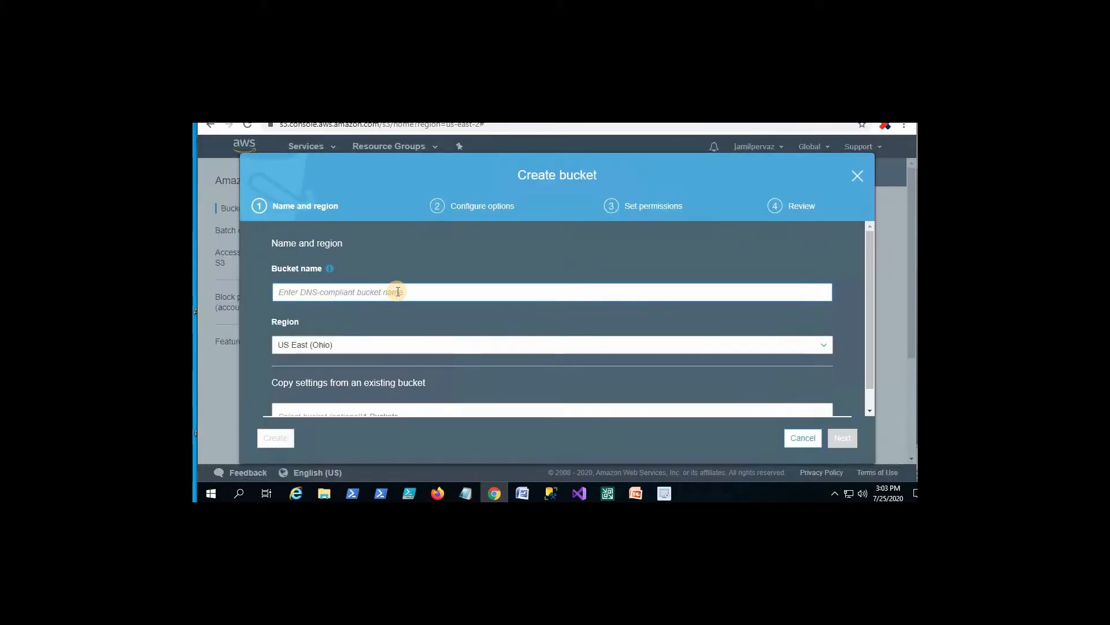
text(backuprepository2233)
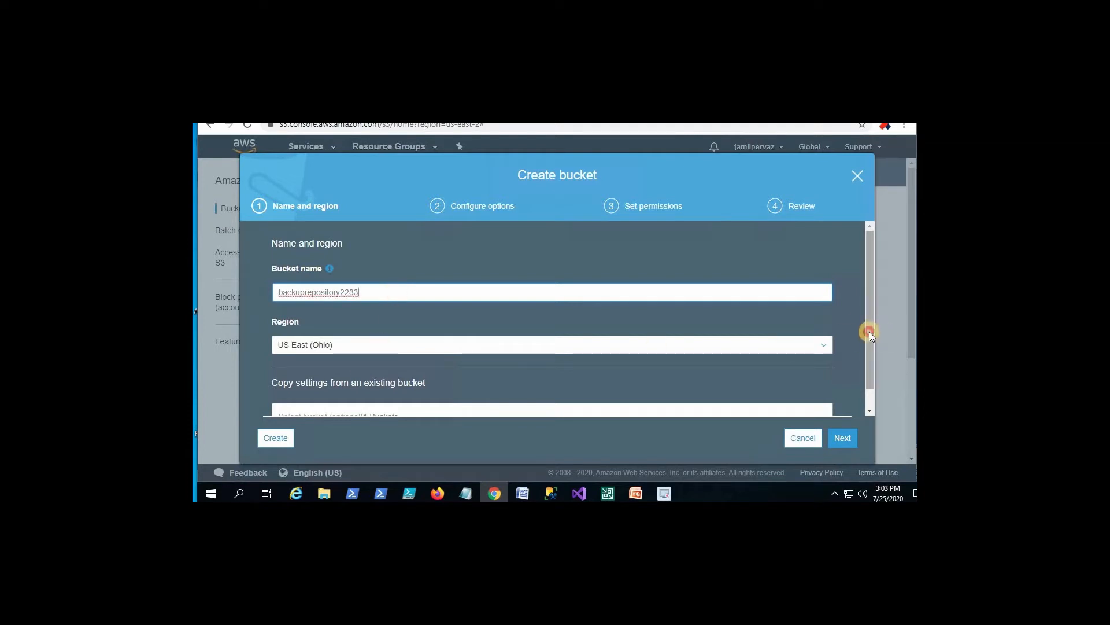
drag(869, 352, 867, 366)
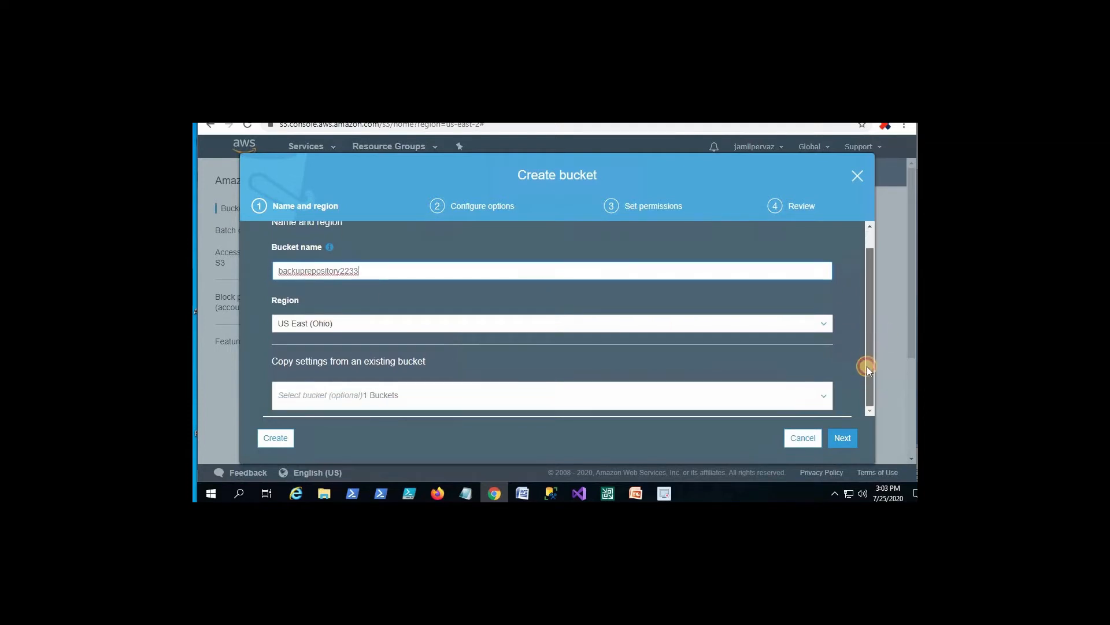
click(839, 438)
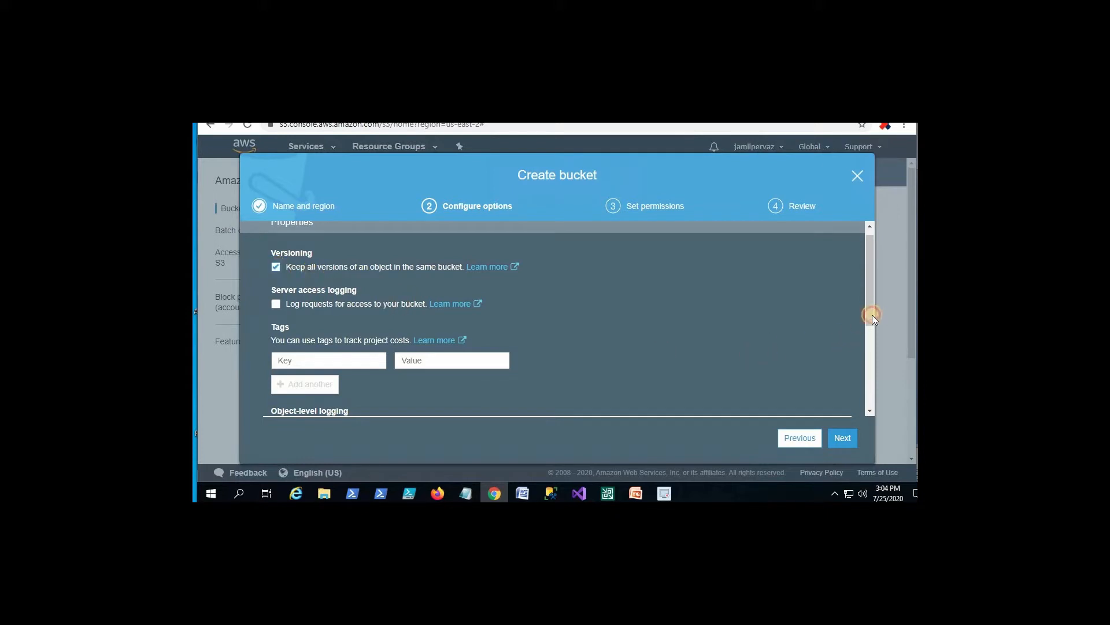
Permanently allow objects in the new bucket to be locked and continue to the permissions stage
scroll(865, 376, down, 3)
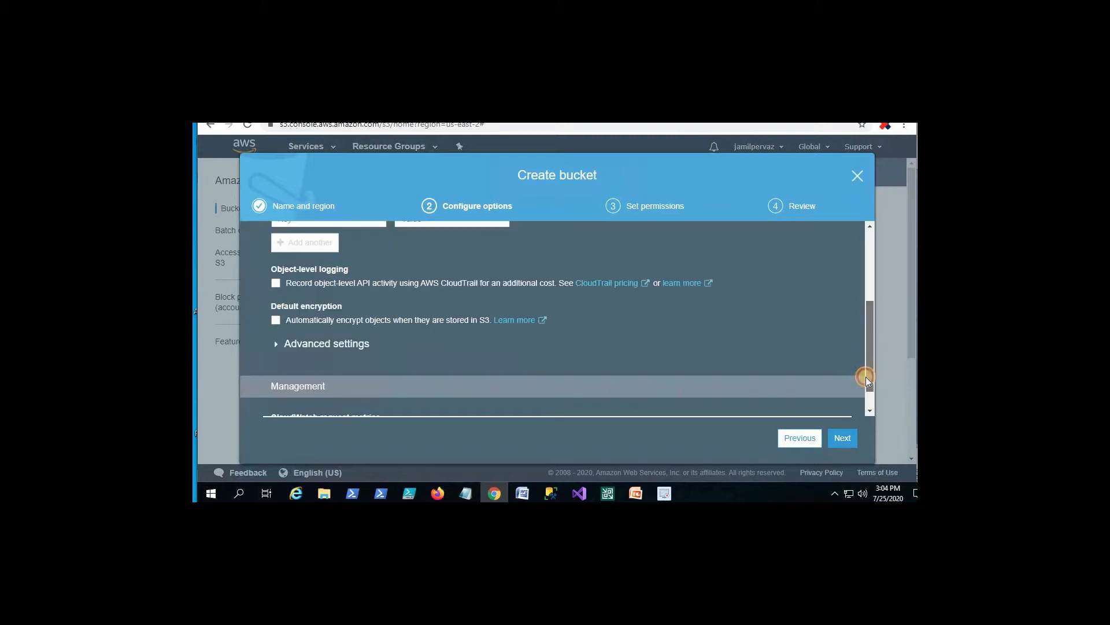
scroll(859, 261, up, 3)
scroll(861, 302, down, 3)
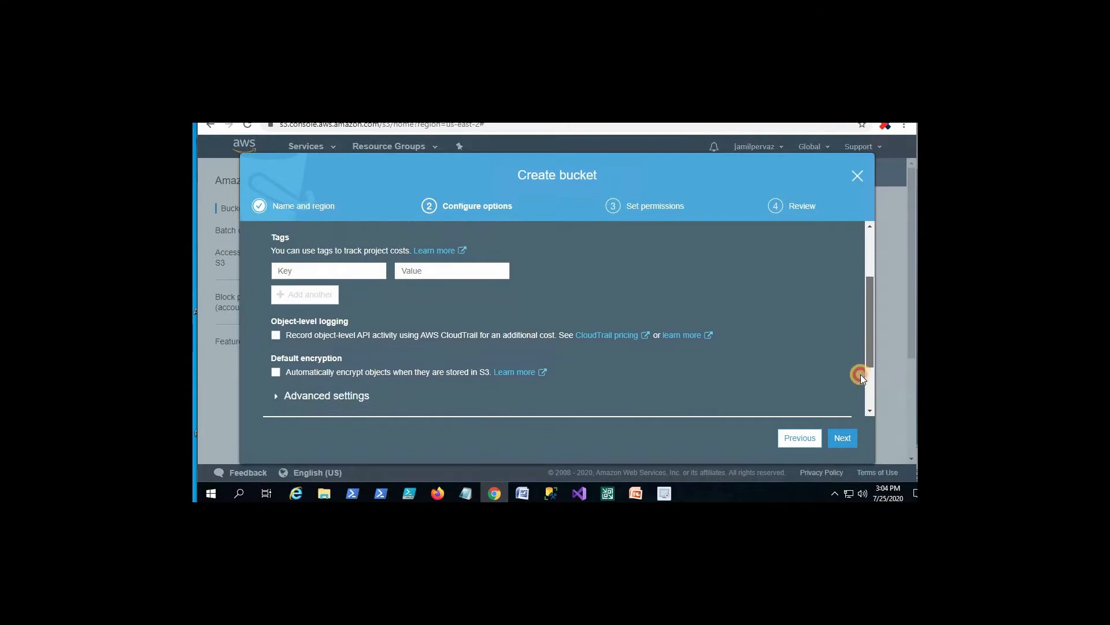
scroll(861, 374, down, 1)
click(365, 347)
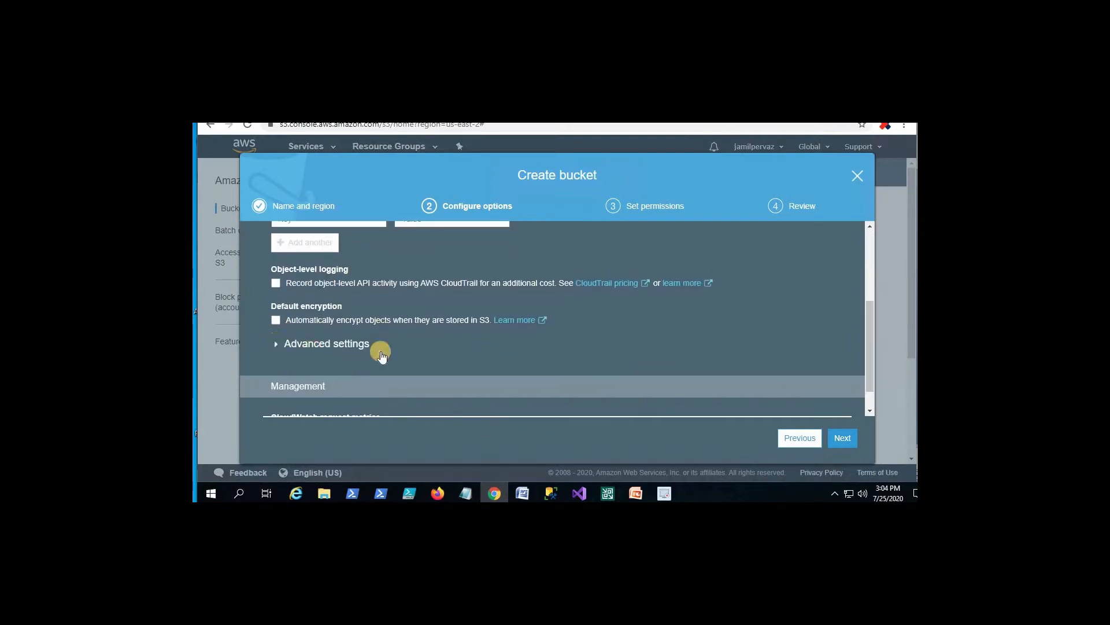
scroll(364, 351, down, 1)
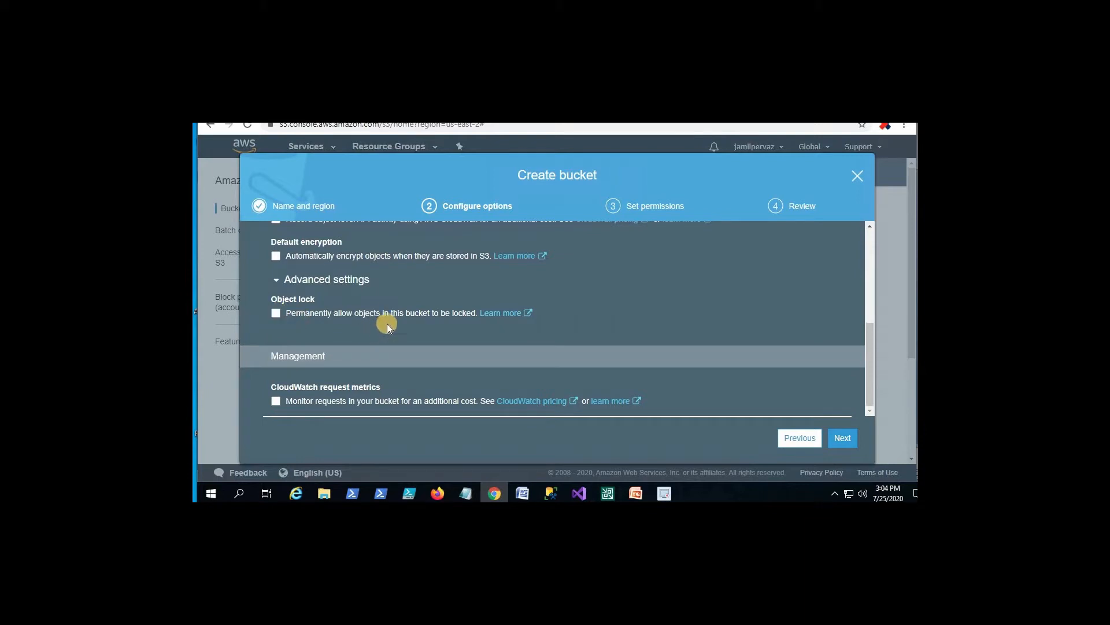
click(275, 314)
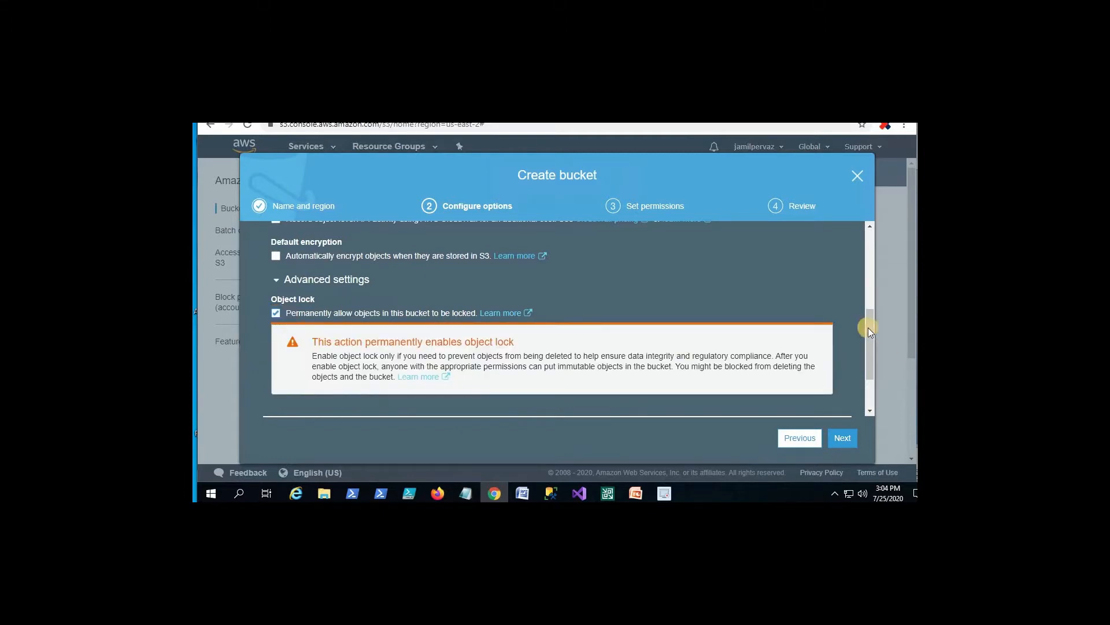
mouse_move(867, 338)
mouse_down()
mouse_move(870, 374)
mouse_move(880, 239)
mouse_move(869, 376)
mouse_up()
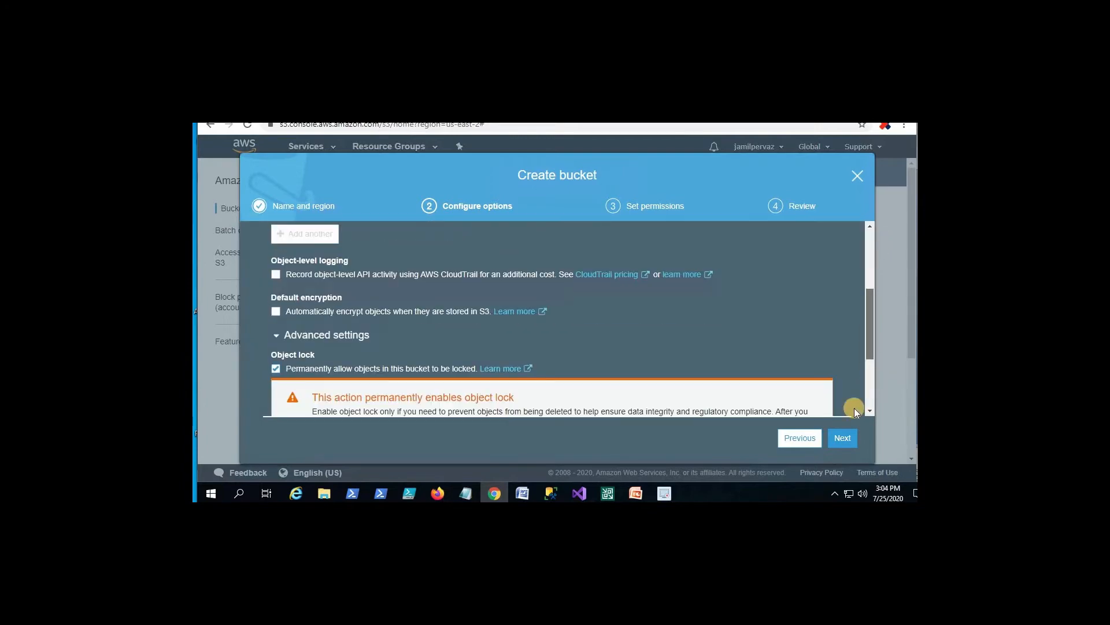
click(840, 439)
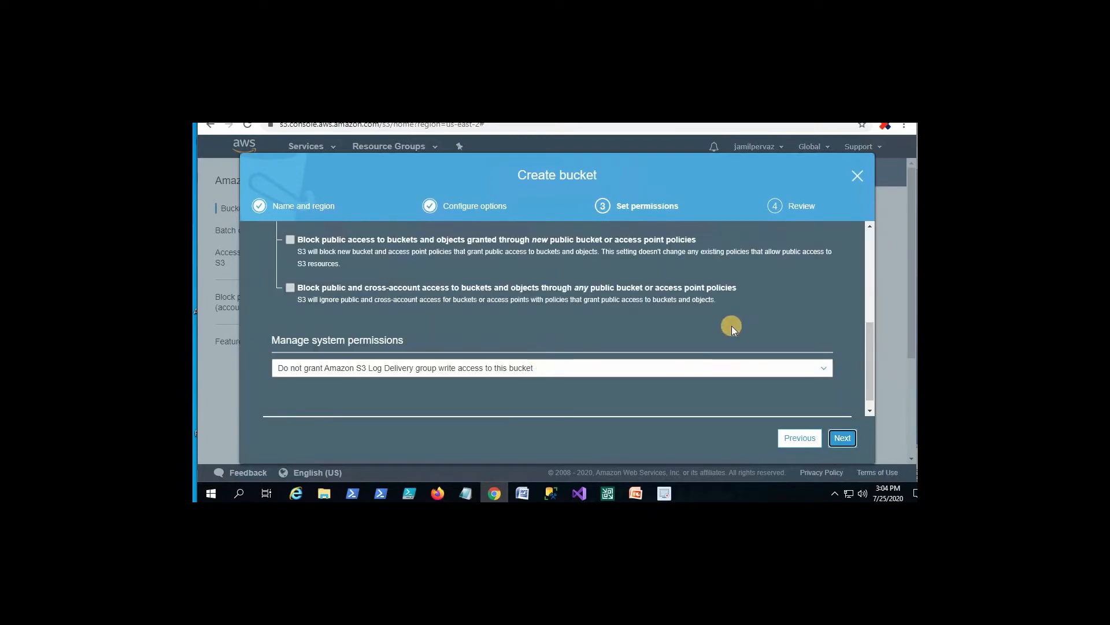
Turn off Block all public access for the new bucket, acknowledging that its objects may become public, and continue to the review
drag(872, 340, 883, 255)
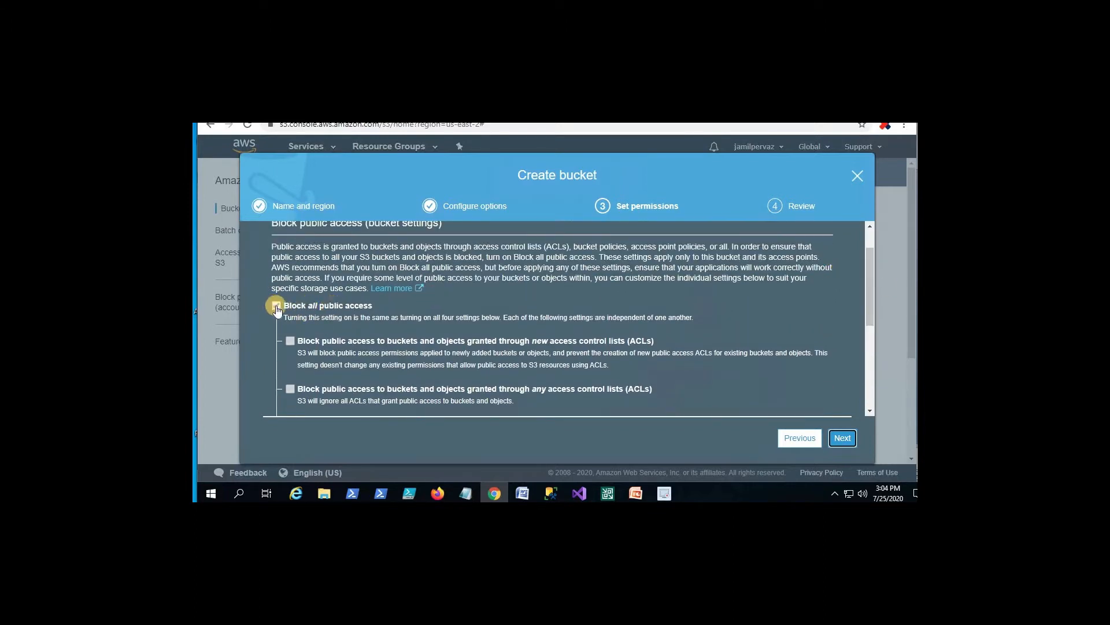
click(276, 306)
click(277, 306)
scroll(334, 317, down, 2)
drag(870, 324, 873, 244)
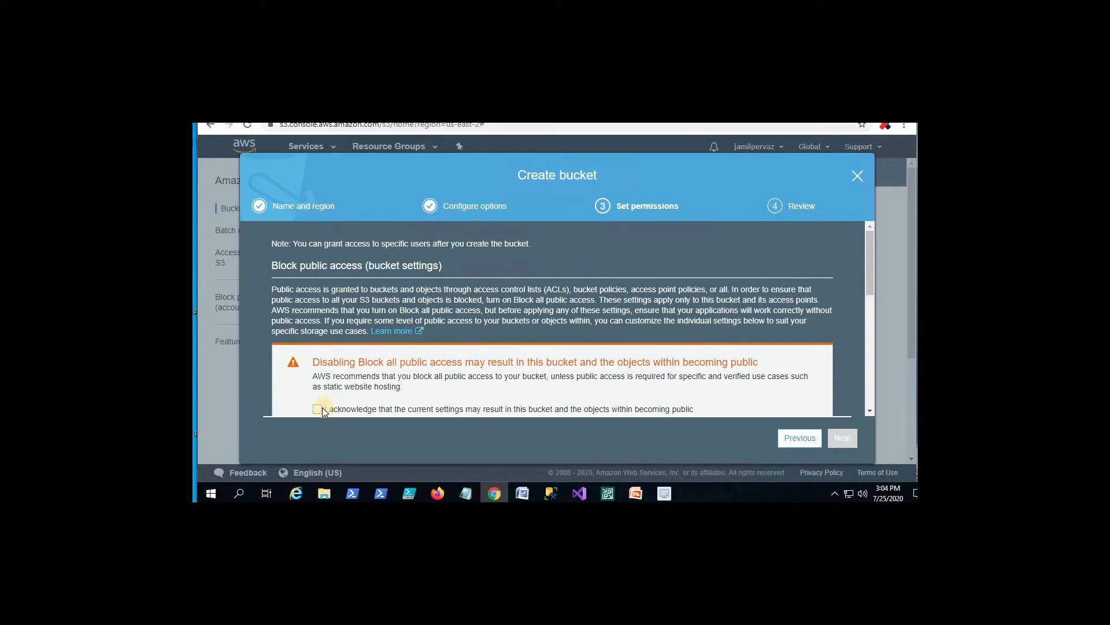
click(319, 410)
scroll(871, 295, down, 2)
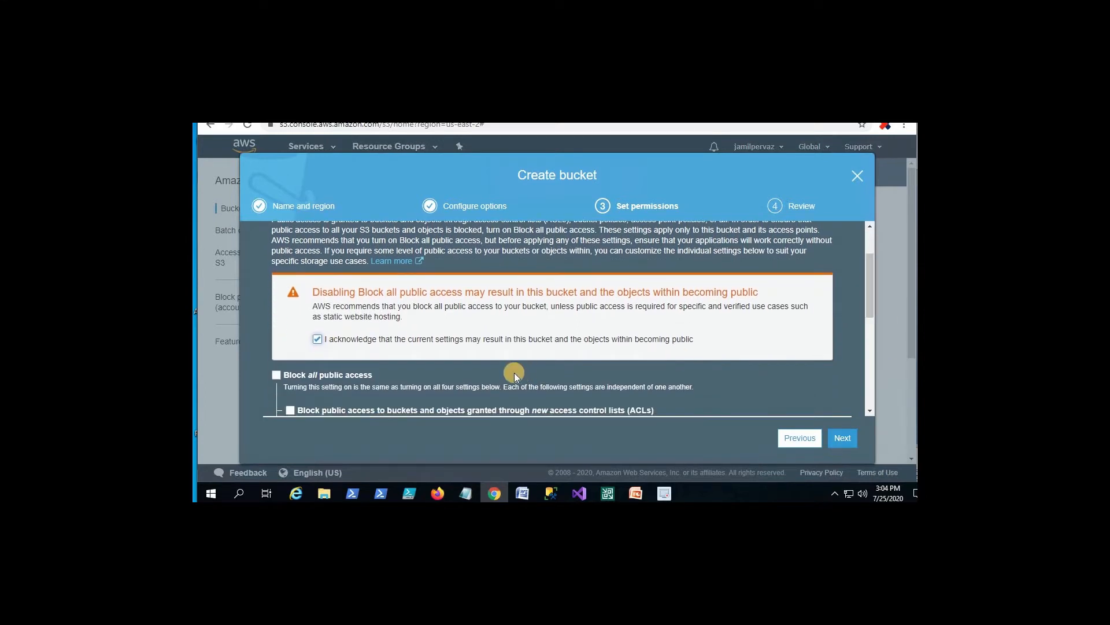
click(844, 438)
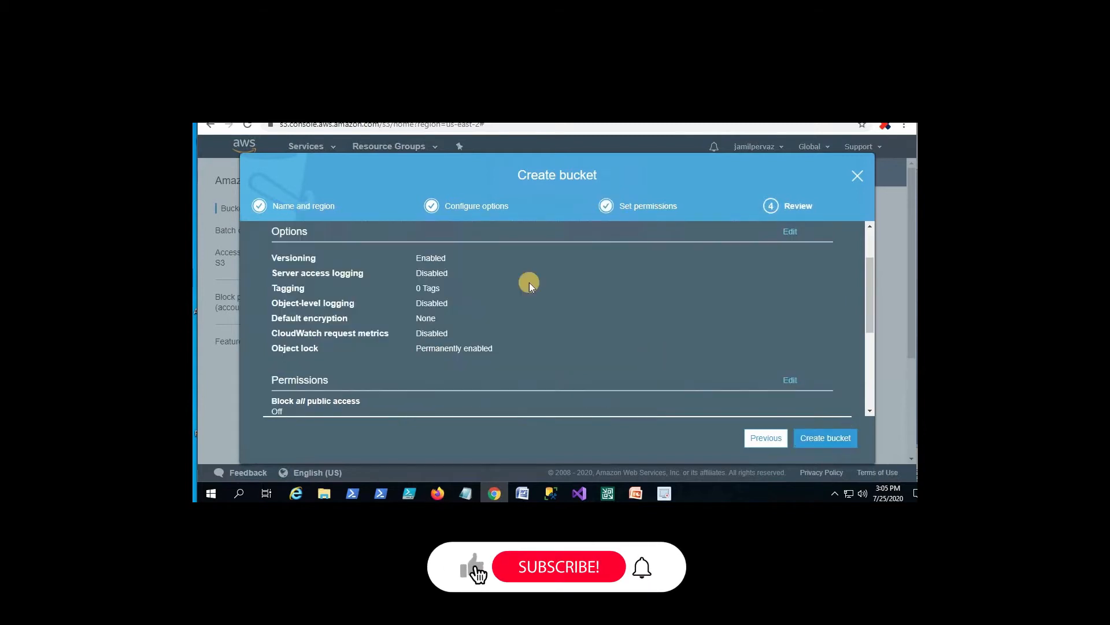
Review the new bucket's name, options and permissions, and close the bucket creation wizard
scroll(871, 237, up, 2)
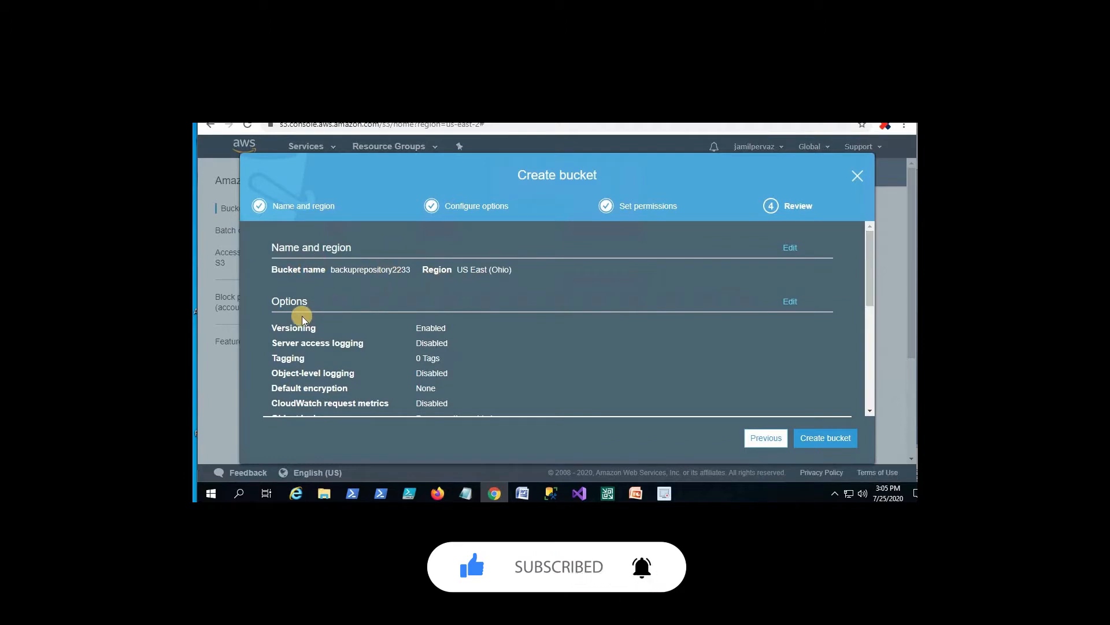
drag(872, 283, 865, 339)
scroll(864, 353, down, 2)
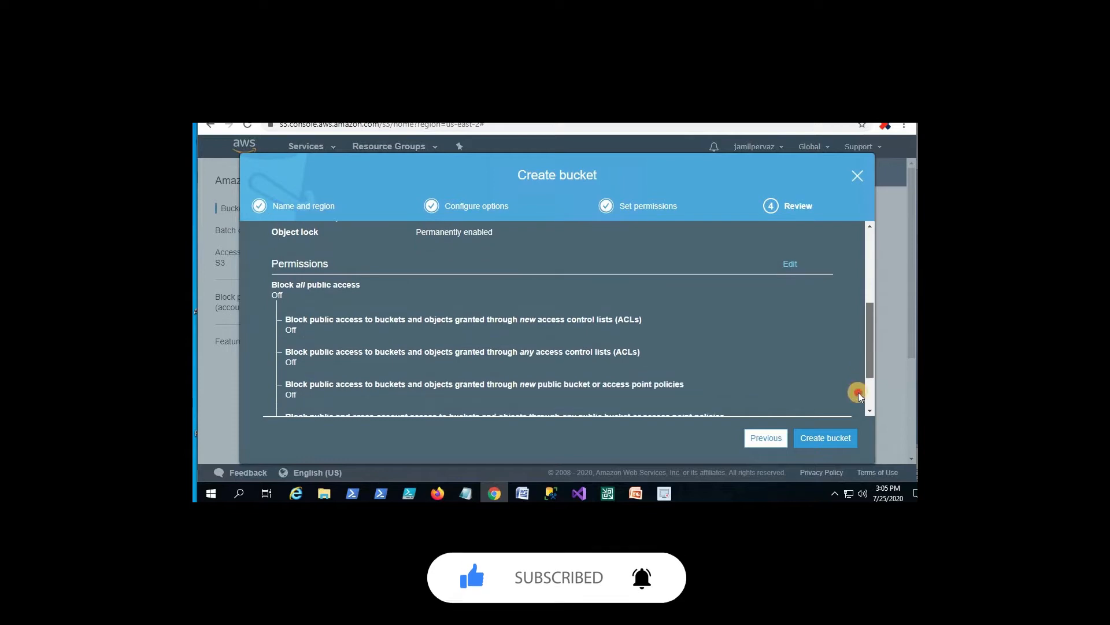
drag(861, 395, 857, 423)
click(828, 442)
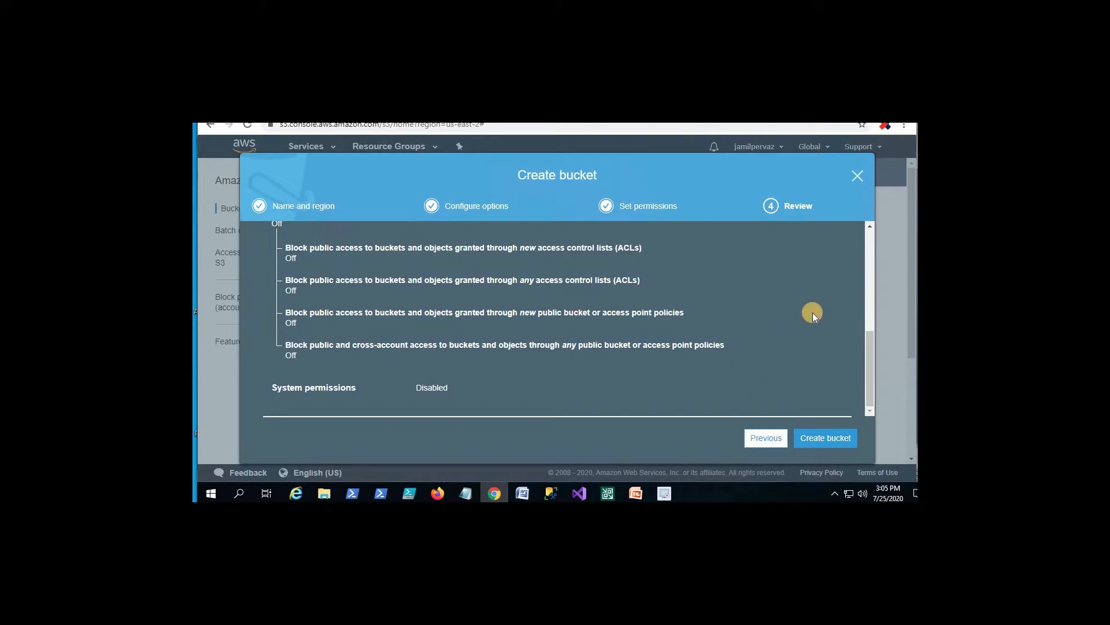
click(859, 175)
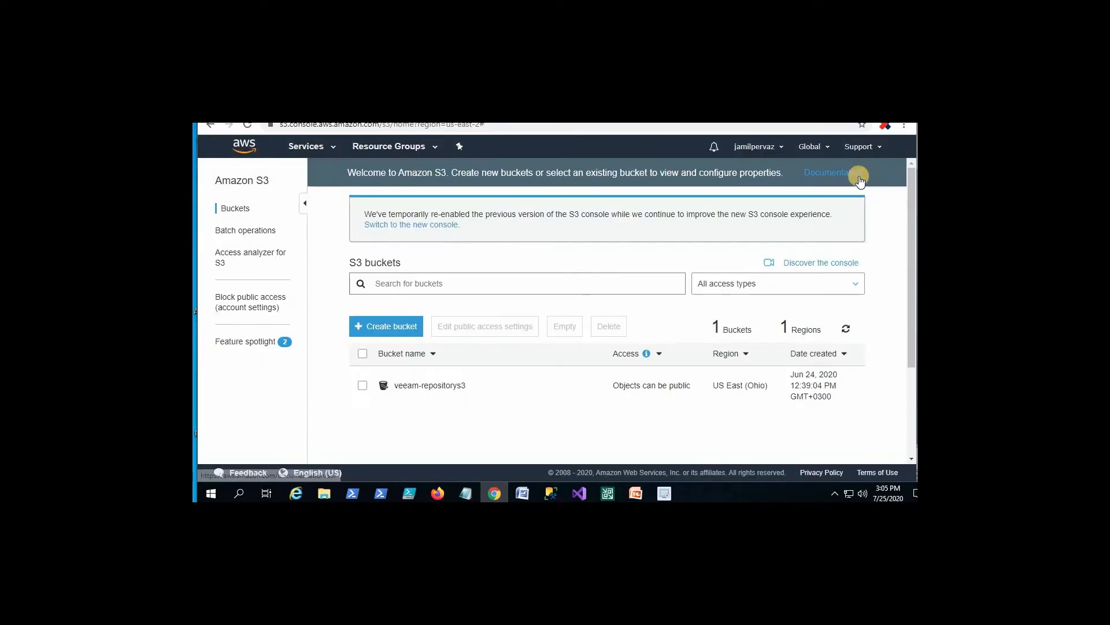
Open the veeam-repositorys3 bucket, examine its versioning and object lock properties, and return to its overview
click(439, 386)
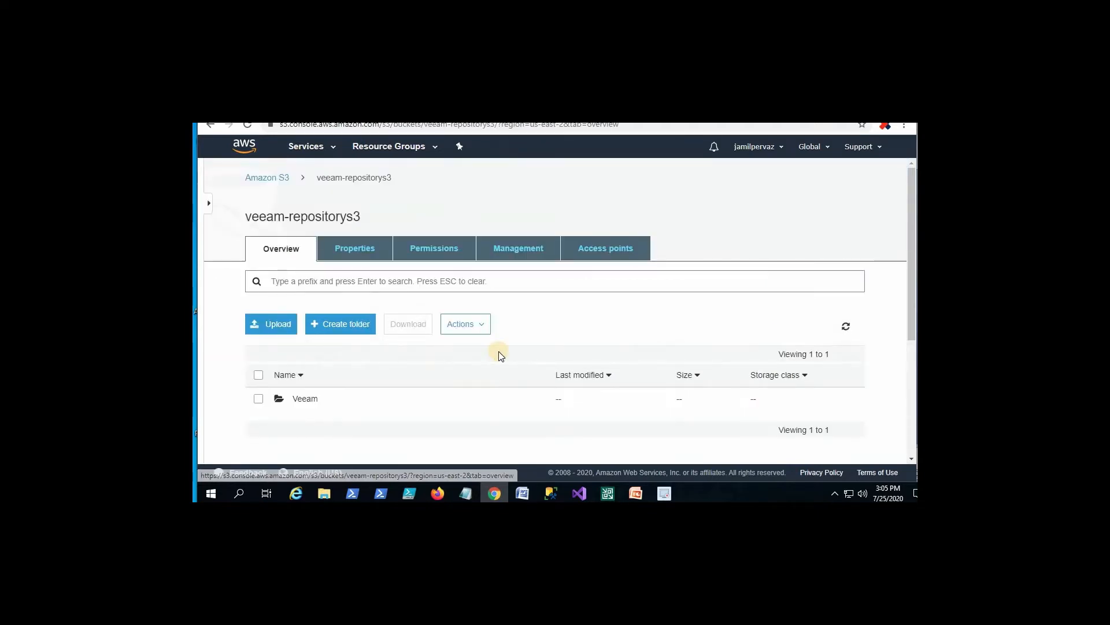
click(362, 250)
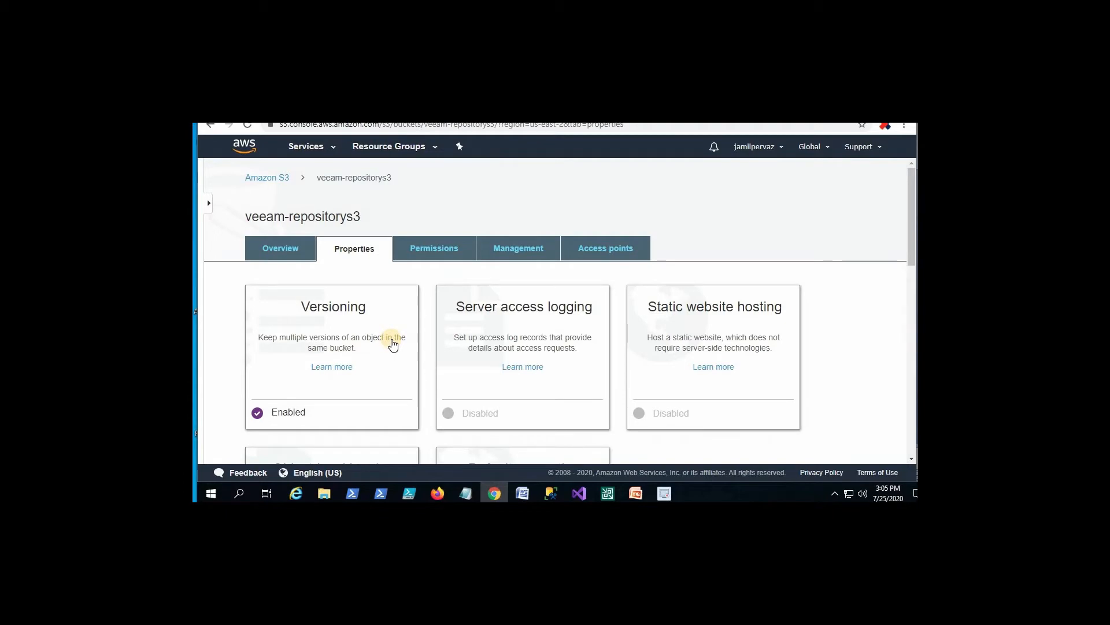
scroll(391, 344, down, 3)
scroll(393, 345, down, 5)
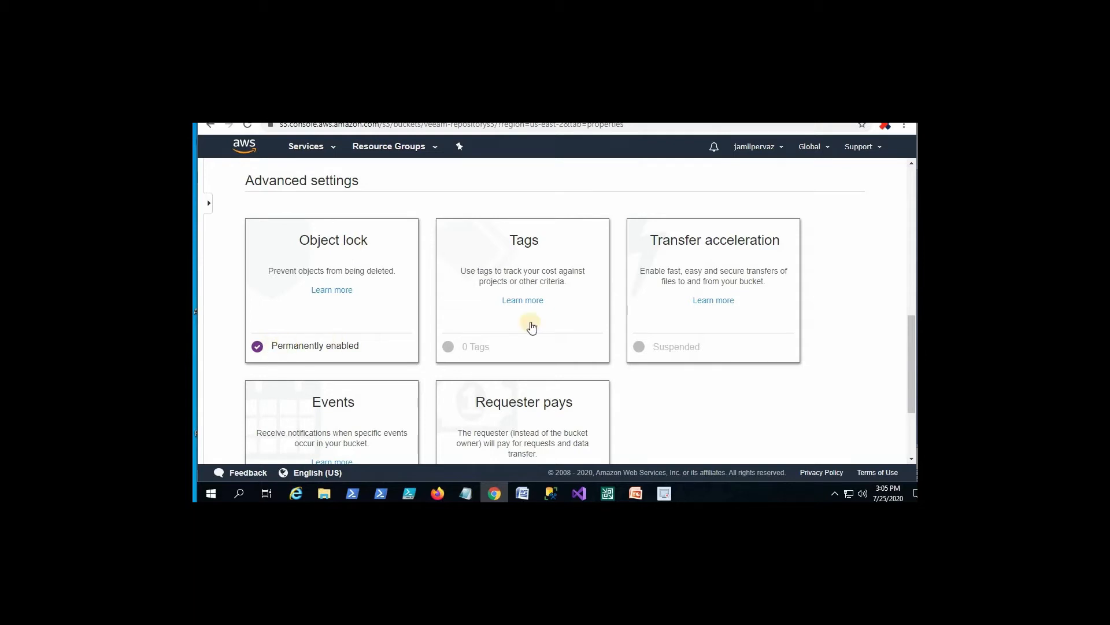
scroll(531, 327, up, 10)
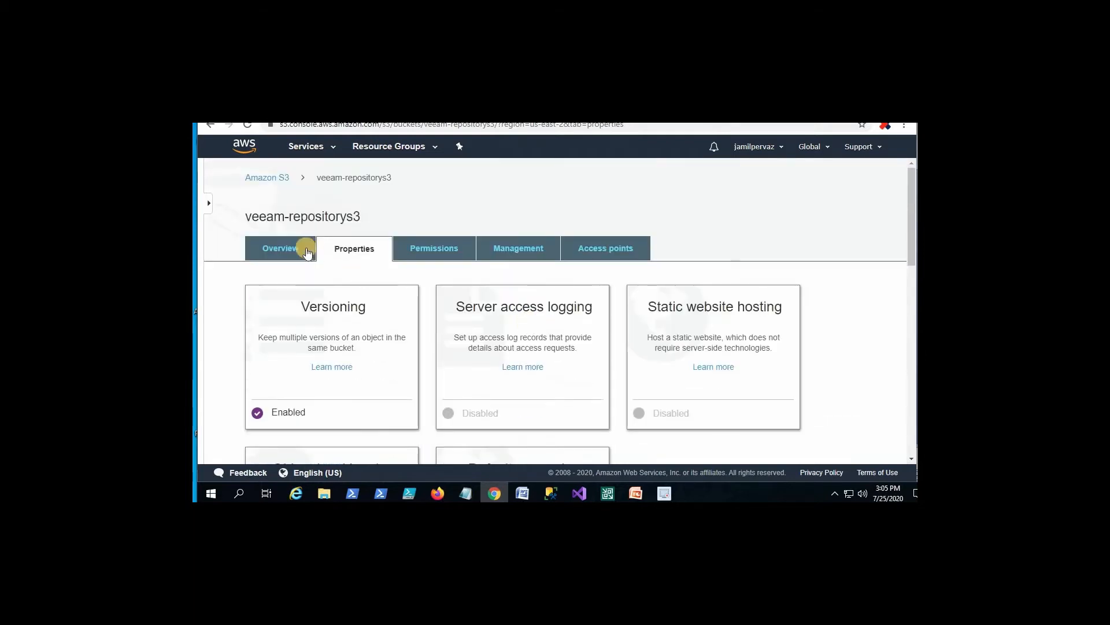
click(298, 247)
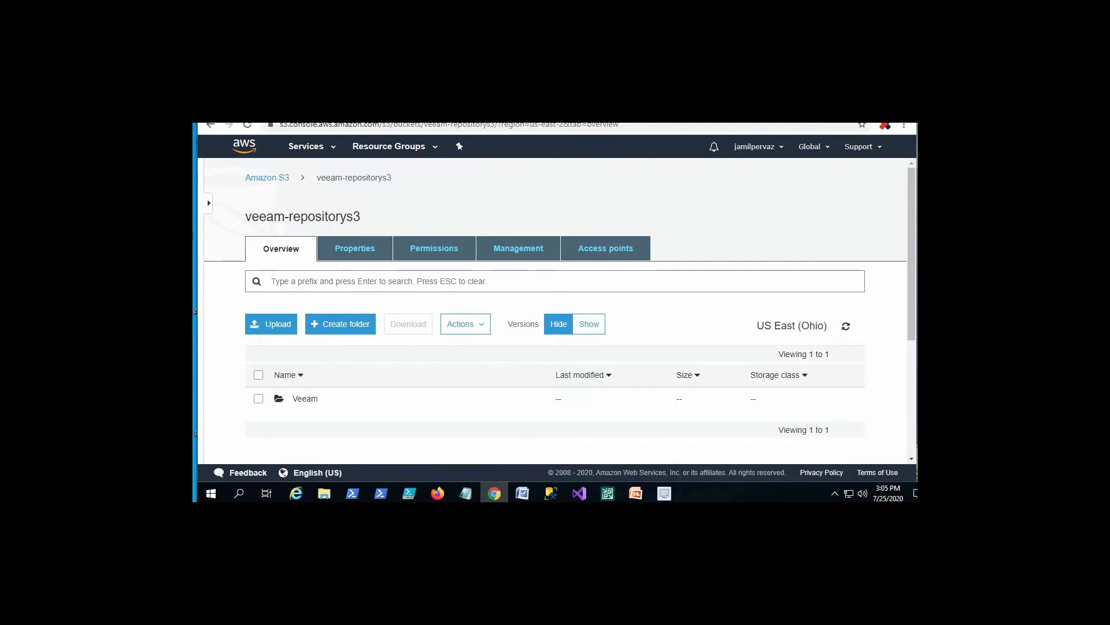
Switch to Veeam Backup and Replication and start adding a backup repository of the Amazon S3 object storage type
click(608, 492)
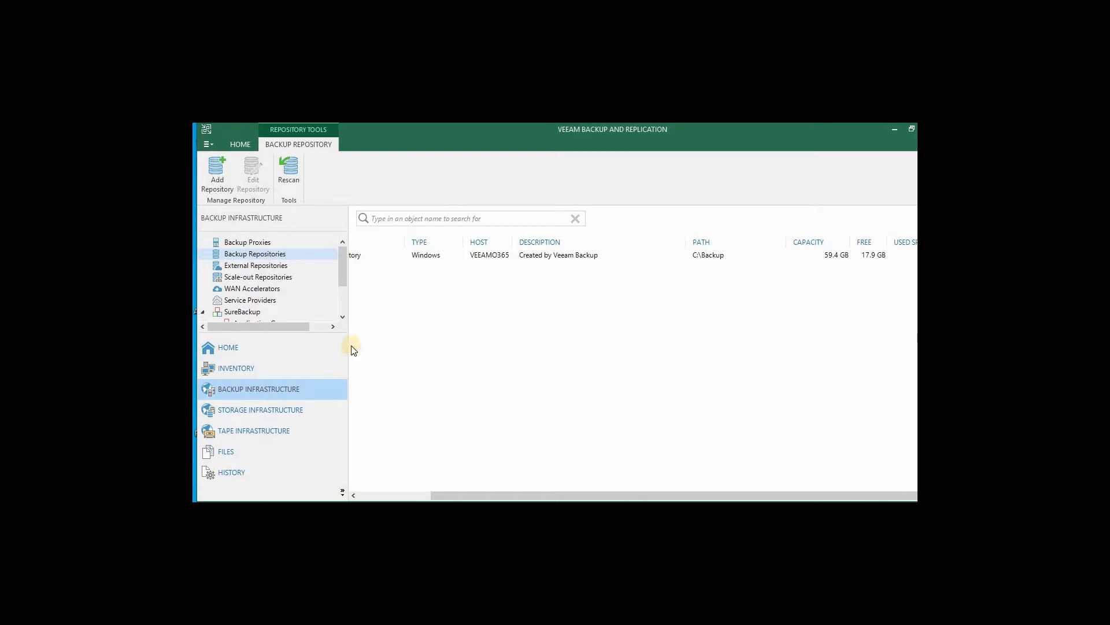
drag(349, 346, 322, 345)
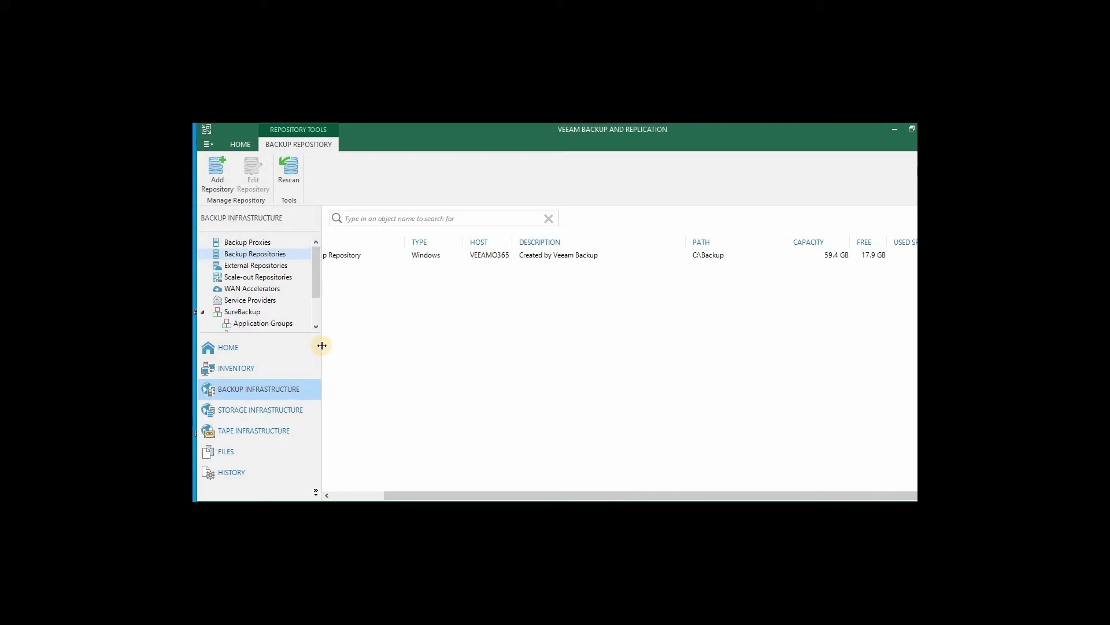
drag(463, 496, 373, 492)
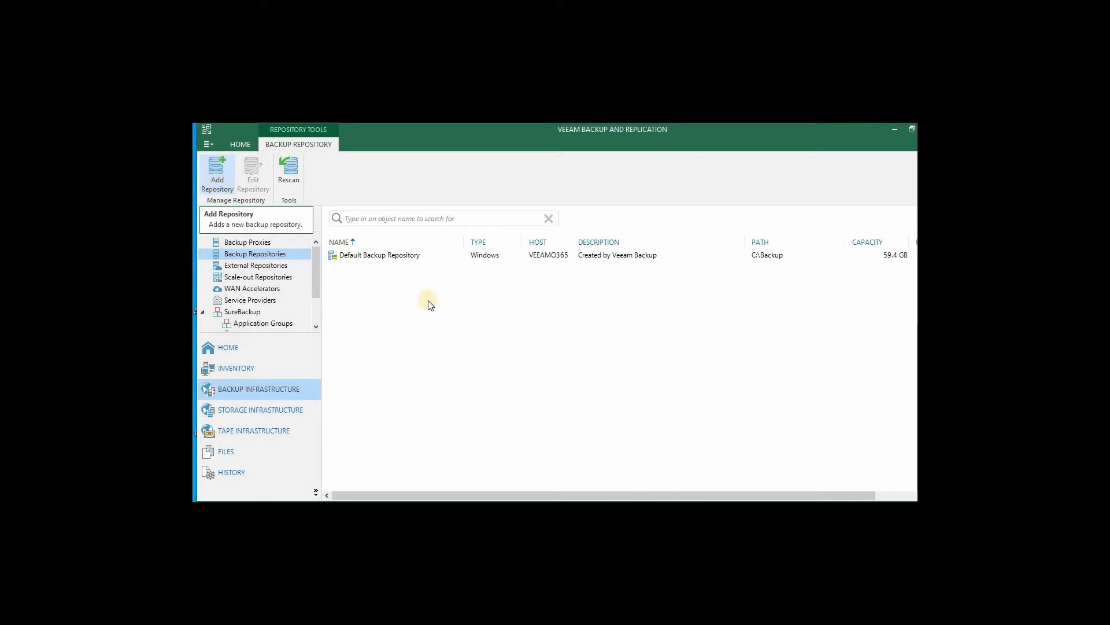
right_click(359, 282)
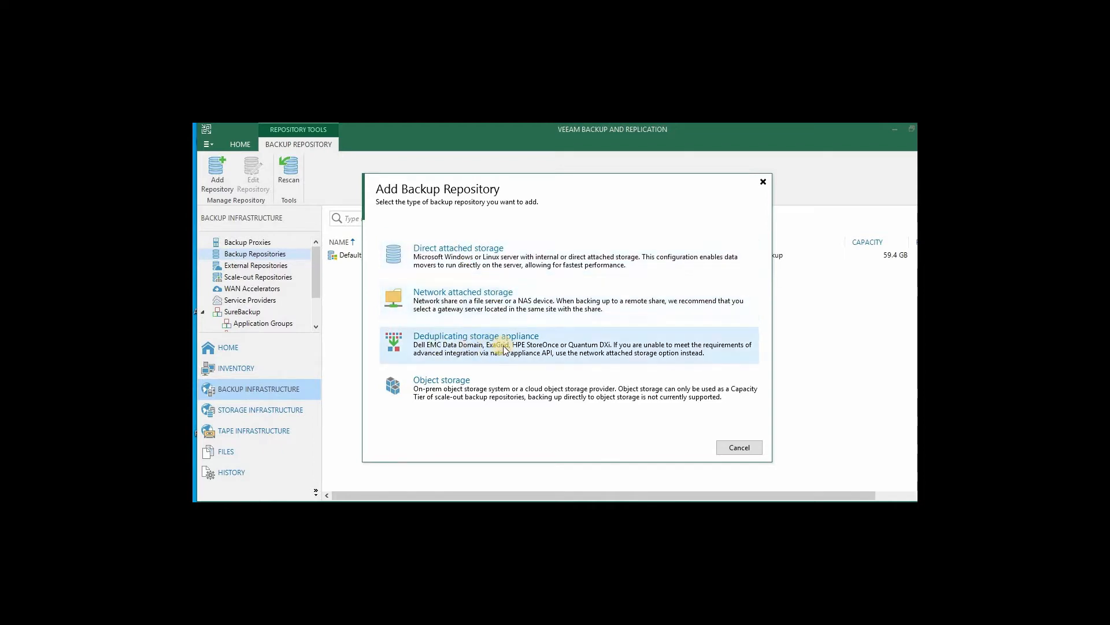
click(476, 379)
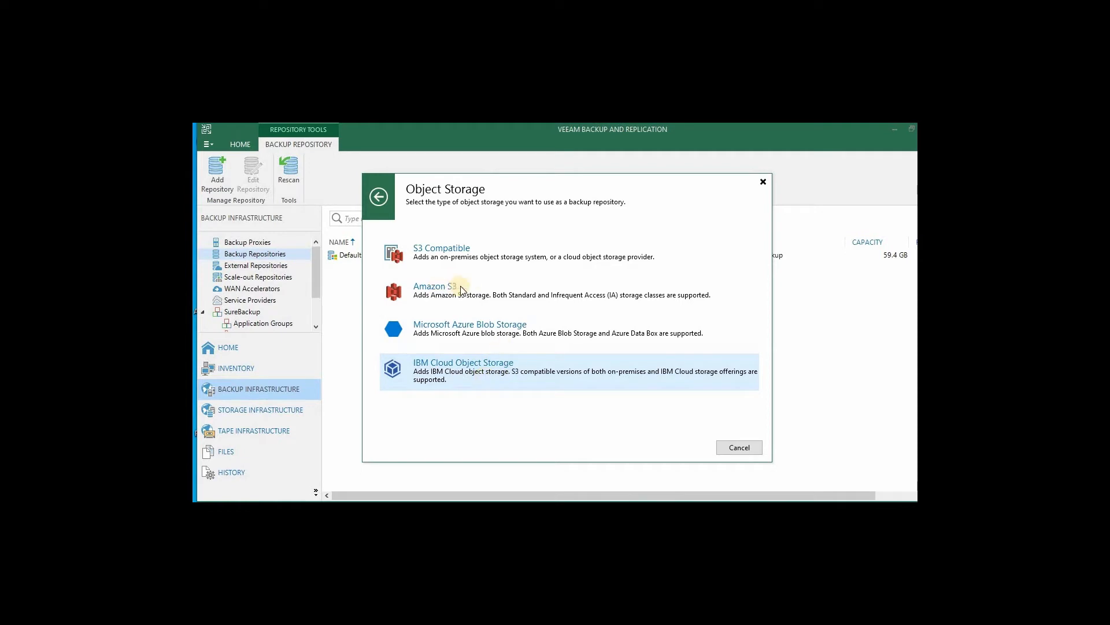
click(489, 288)
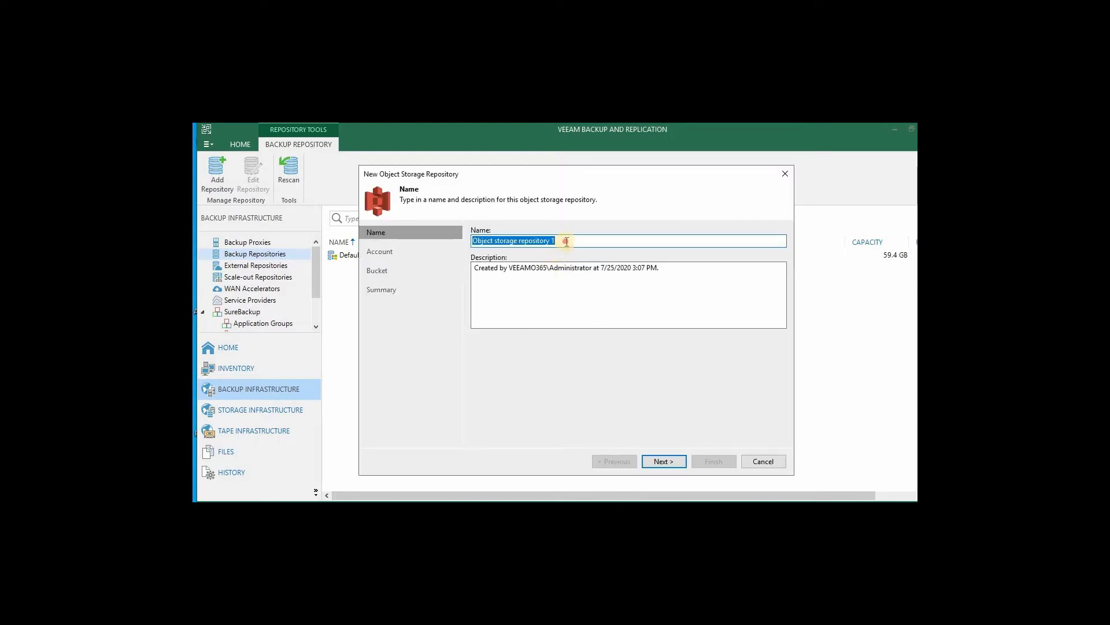
Name the new object storage repository "Object storage repository Amason S3"
click(567, 242)
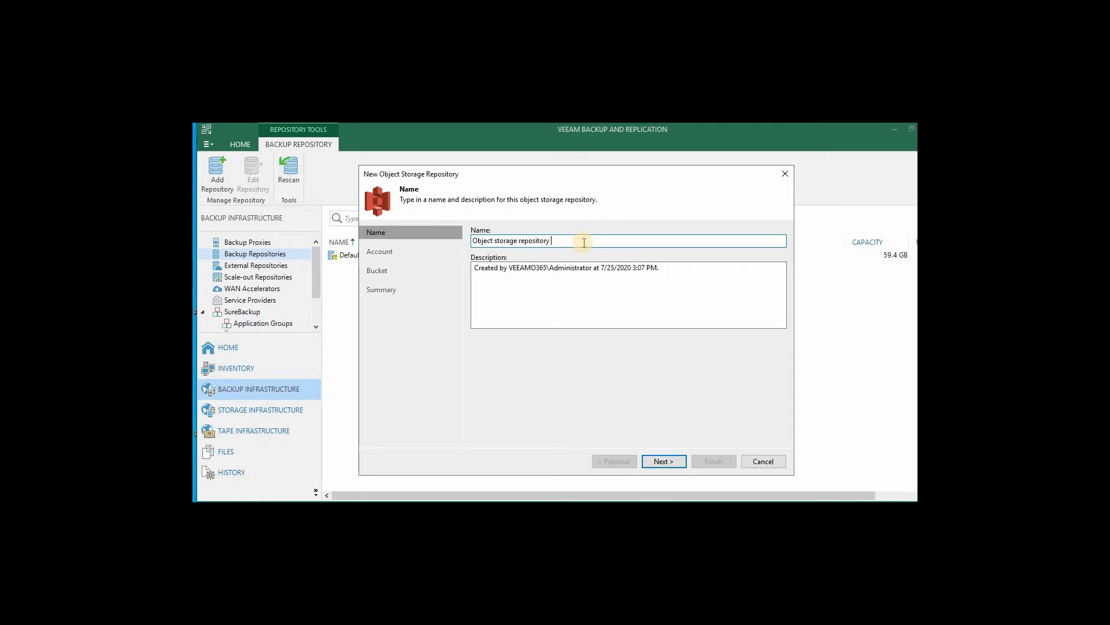
text(Az)
key(BackSpace)
key(BackSpace)
key(BackSpace)
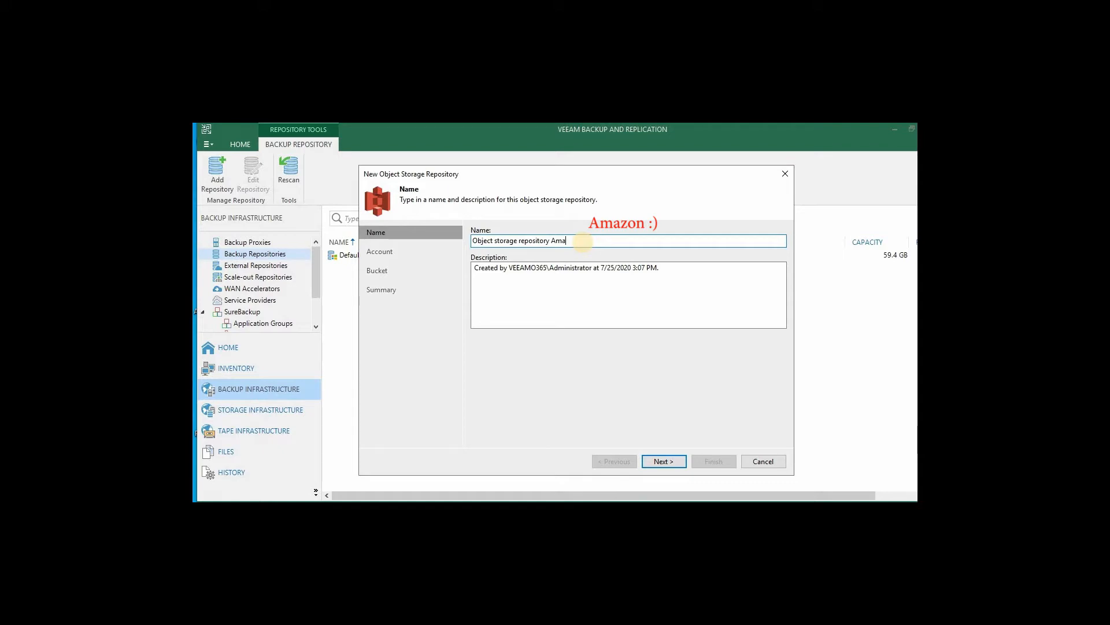
text(son S3)
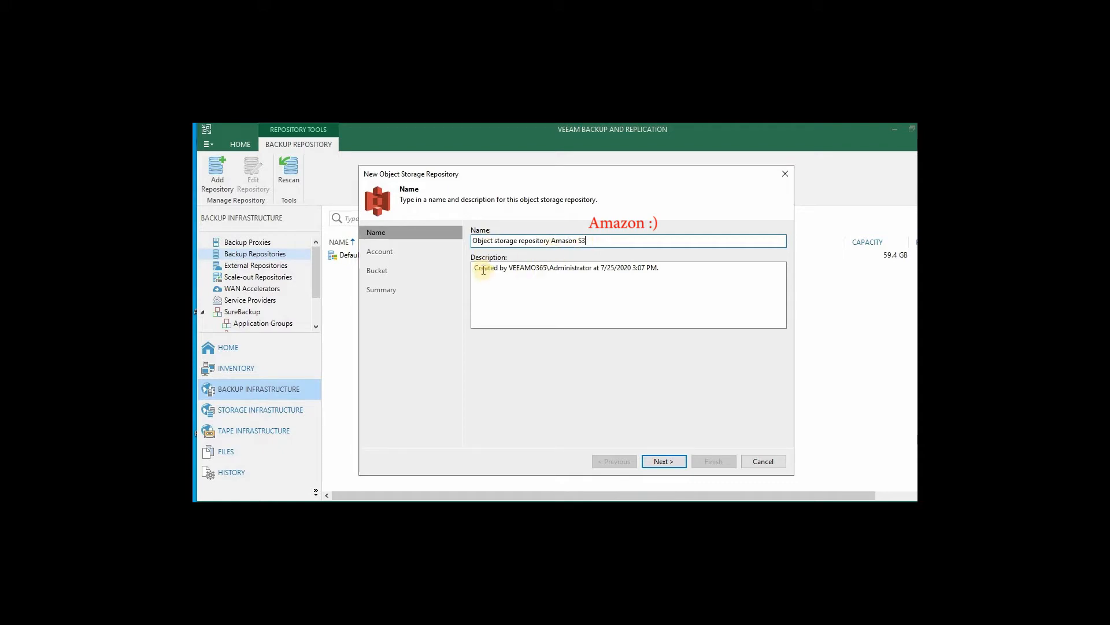
Replace the repository's description with "AWS S3 Bucket" and continue to the account settings
click(555, 267)
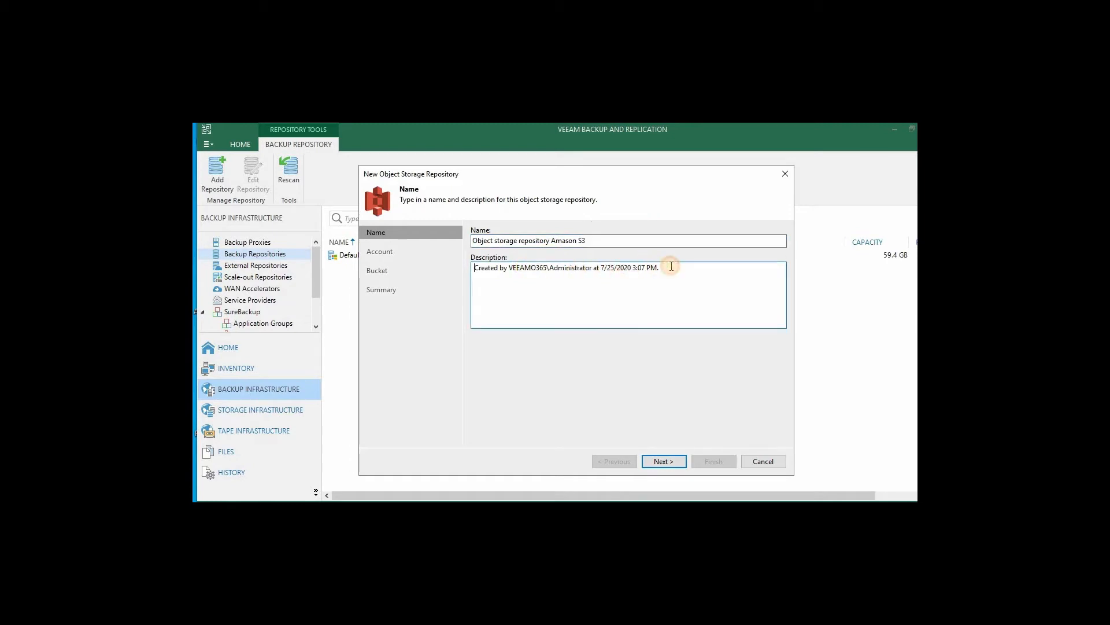
key(ctrl+a)
text(AW)
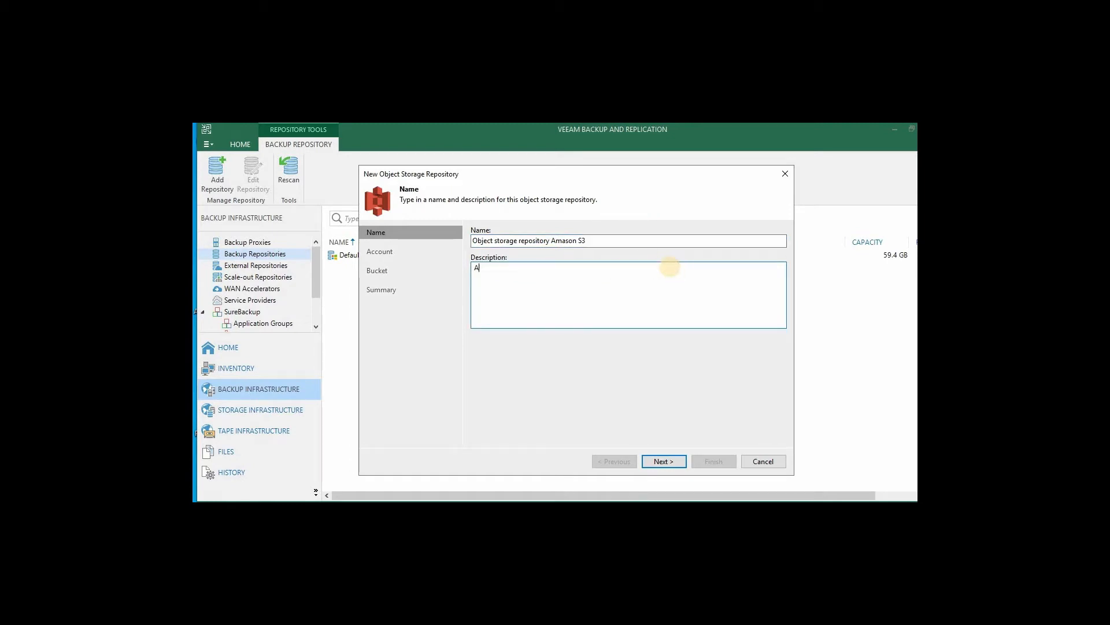
text(S S3 Bucket)
click(673, 462)
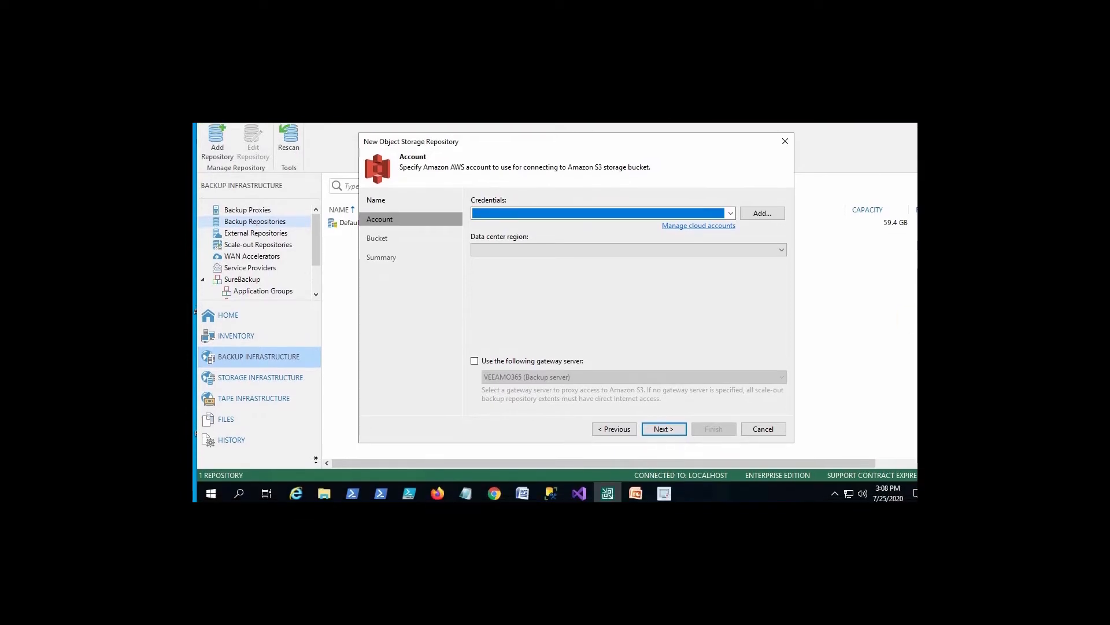
Switch to the AWS console in Chrome and open the access keys section of the account's security credentials
click(495, 493)
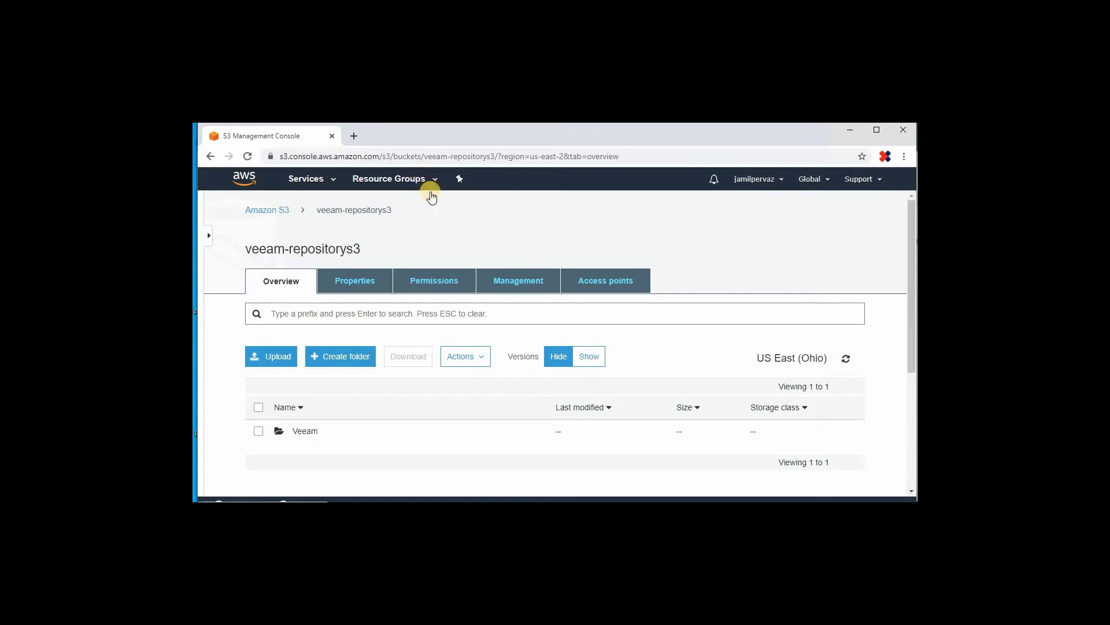
click(753, 183)
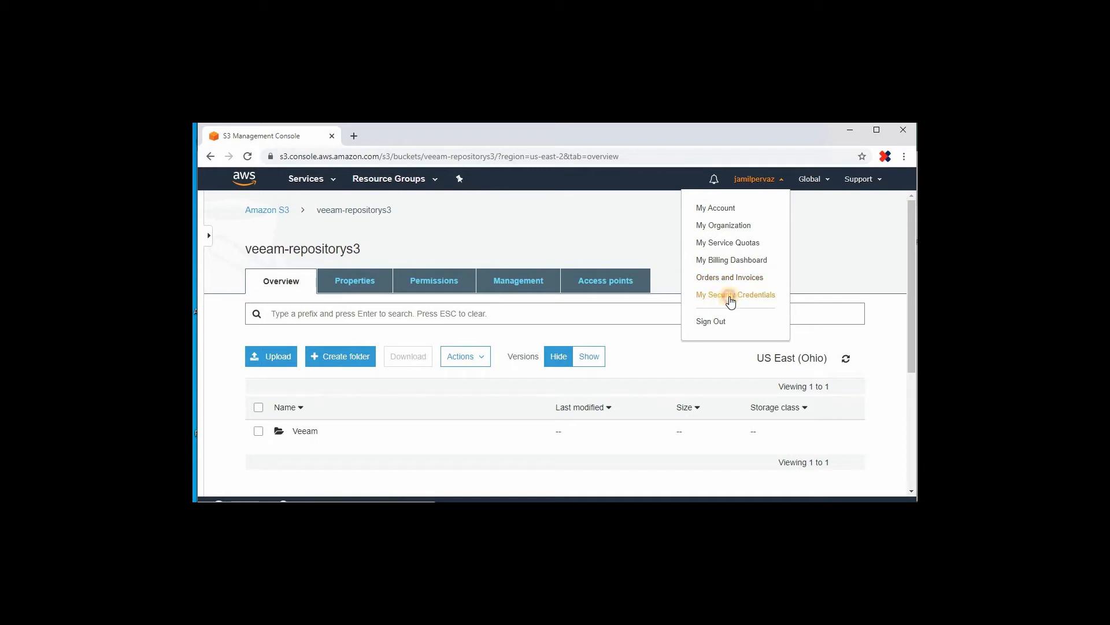
click(731, 296)
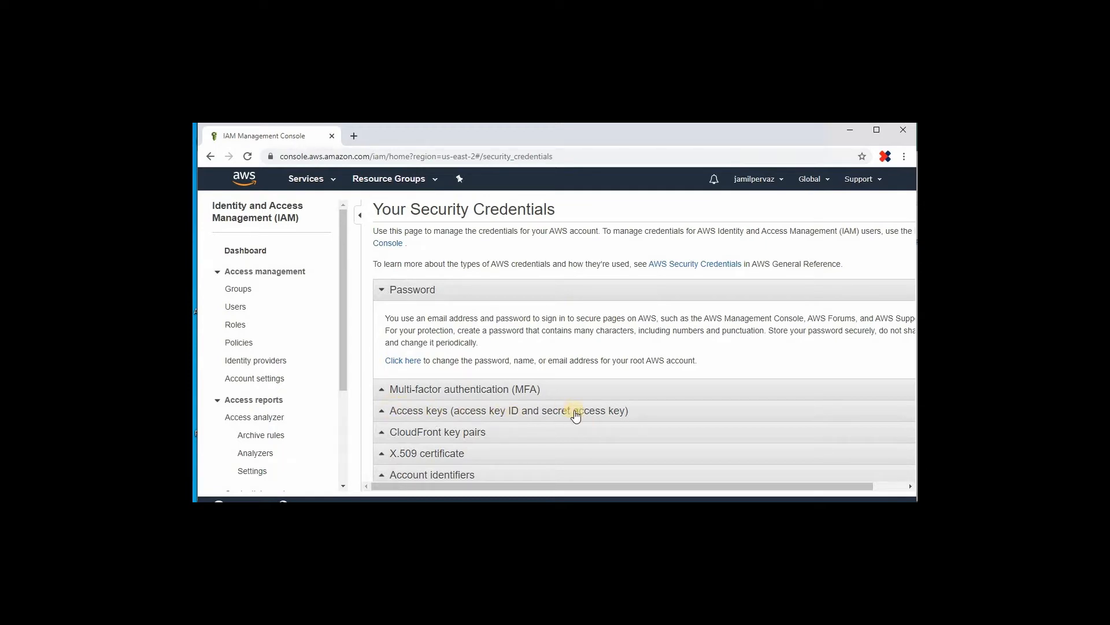
click(380, 411)
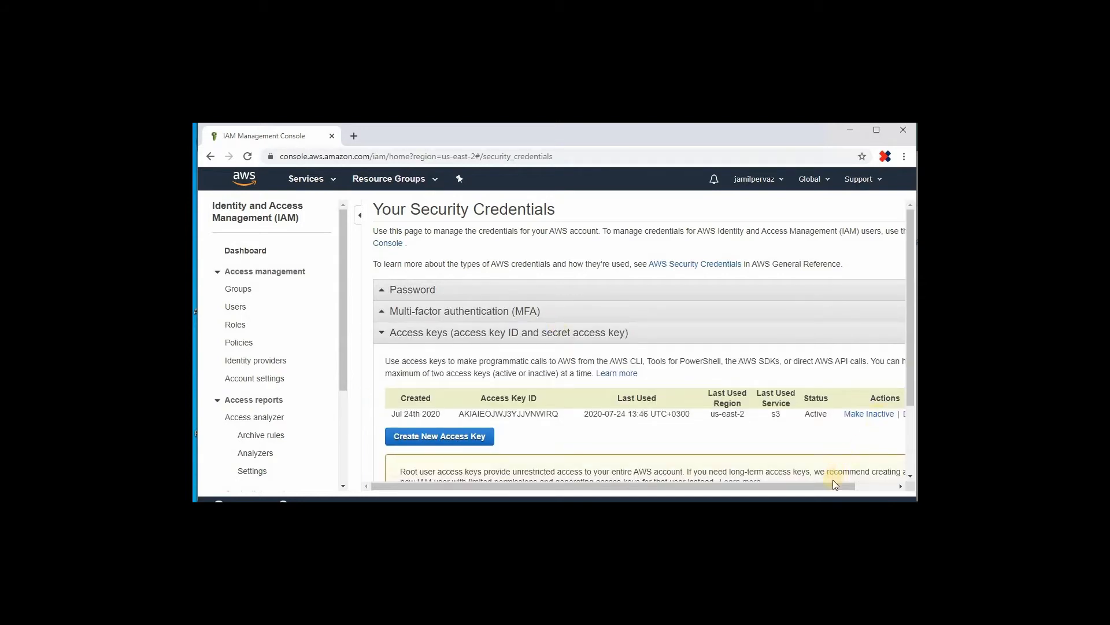
Create a new access key, download its key file and reveal the access key ID and secret access key
drag(832, 485, 846, 484)
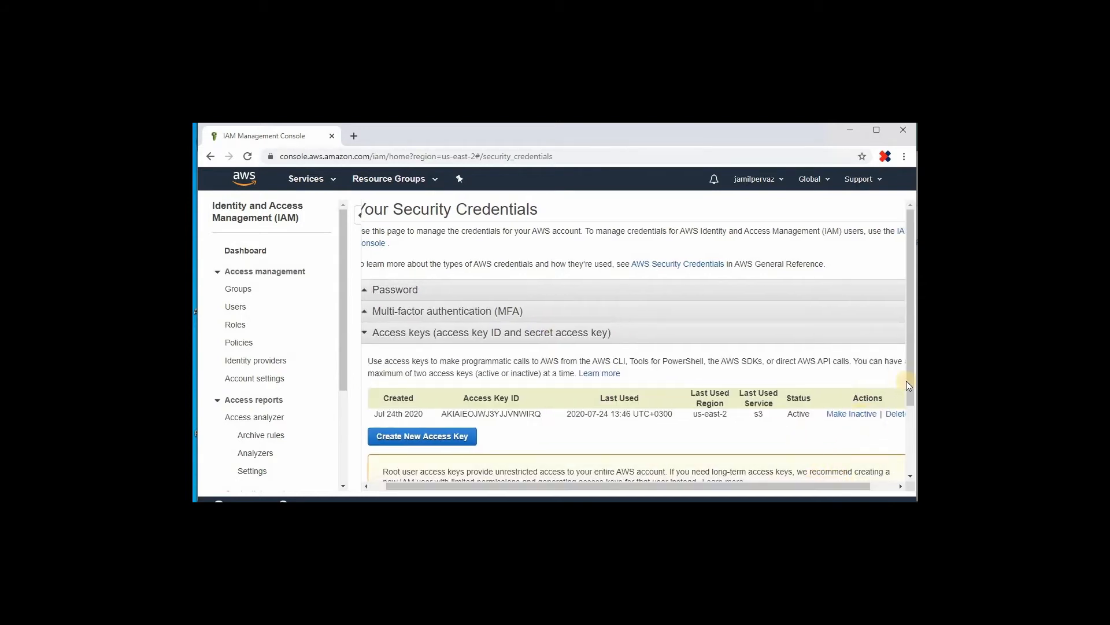
drag(911, 398, 911, 421)
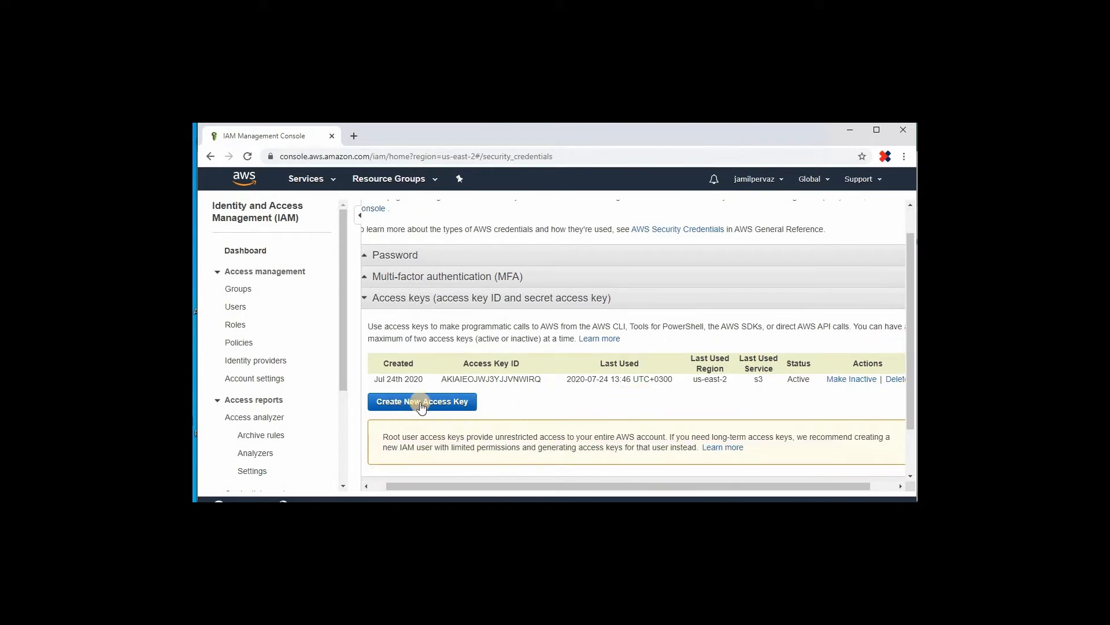
click(422, 405)
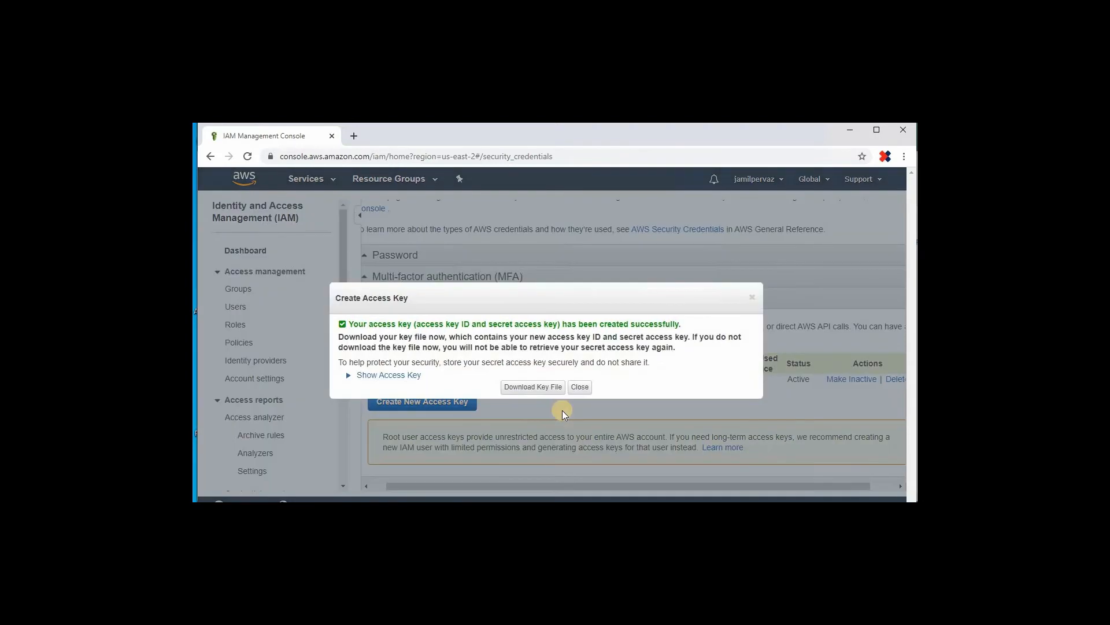
click(536, 387)
click(376, 376)
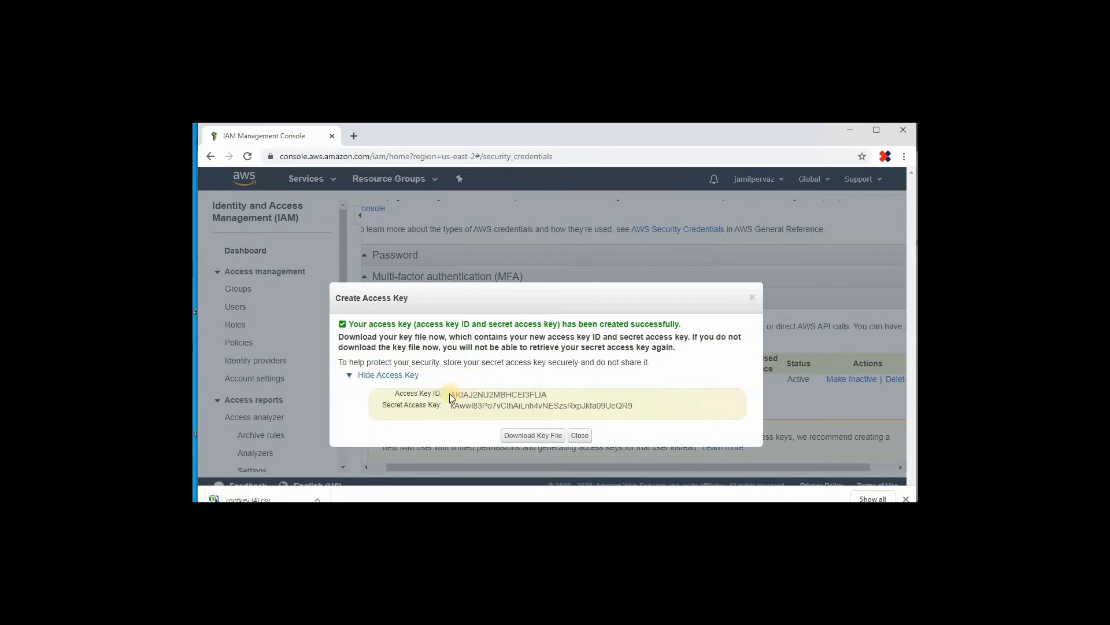
Copy the new access key ID and paste it as the access key of new credentials in Veeam Backup and Replication
drag(450, 393, 550, 395)
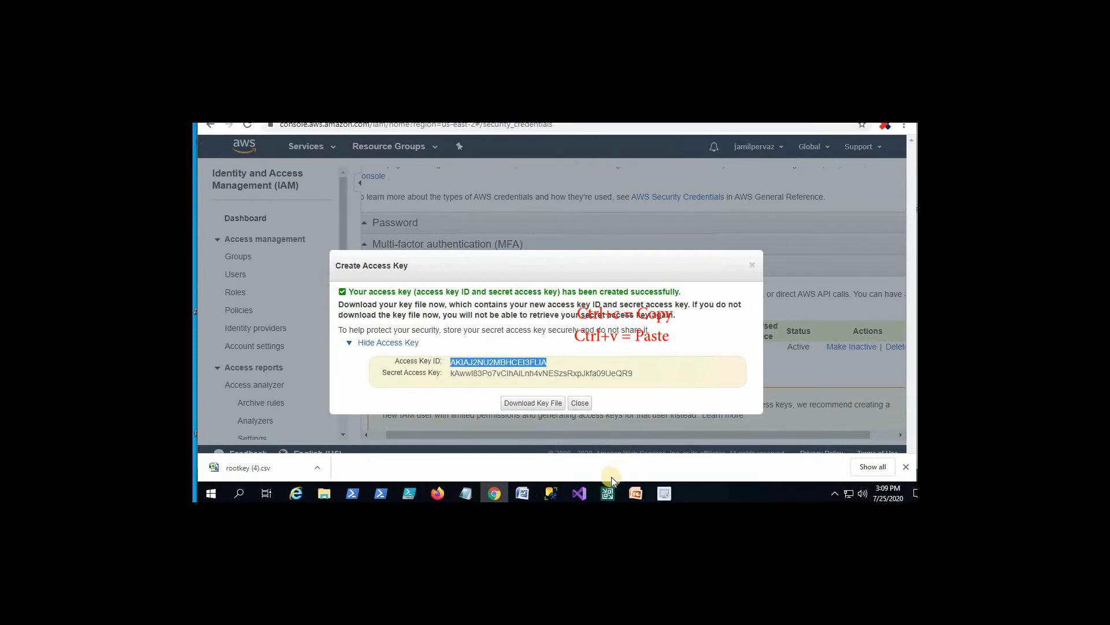
click(607, 493)
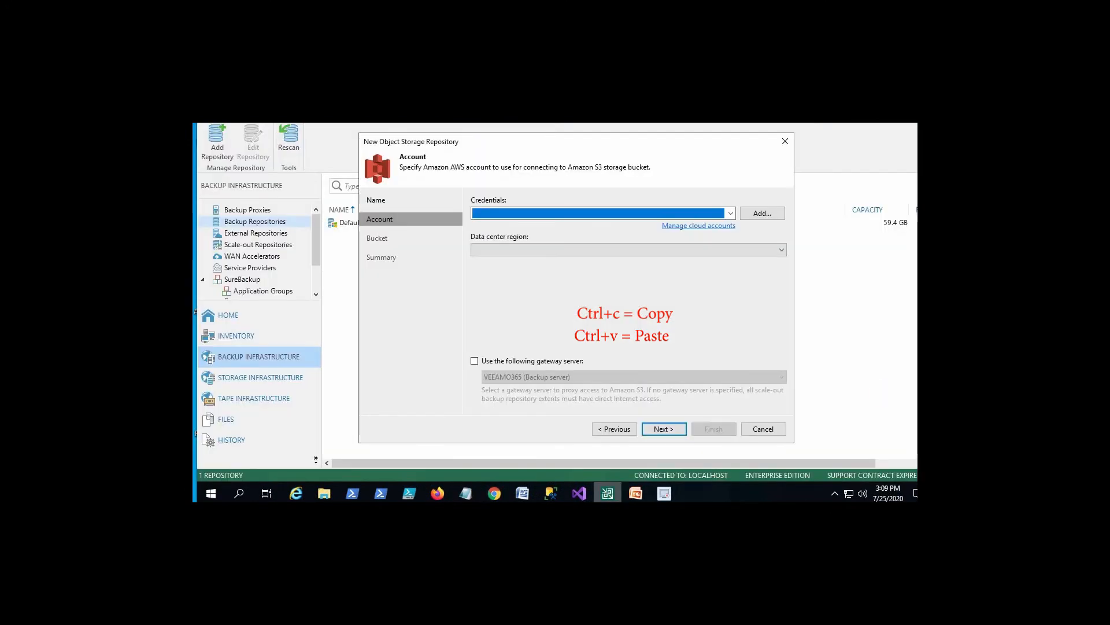
click(766, 213)
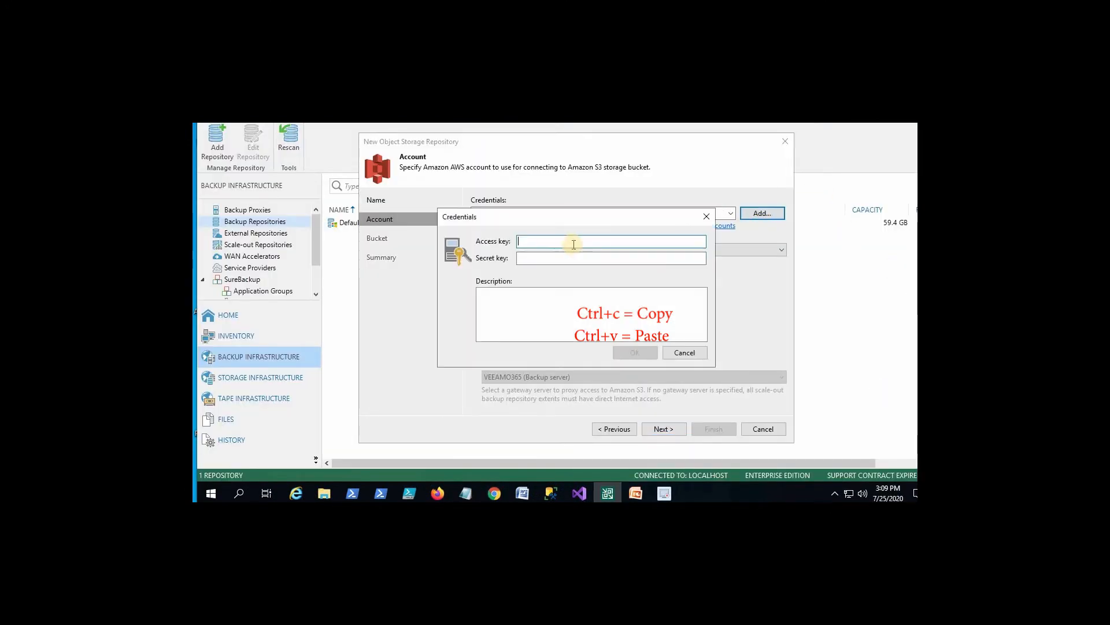
key(ctrl+v)
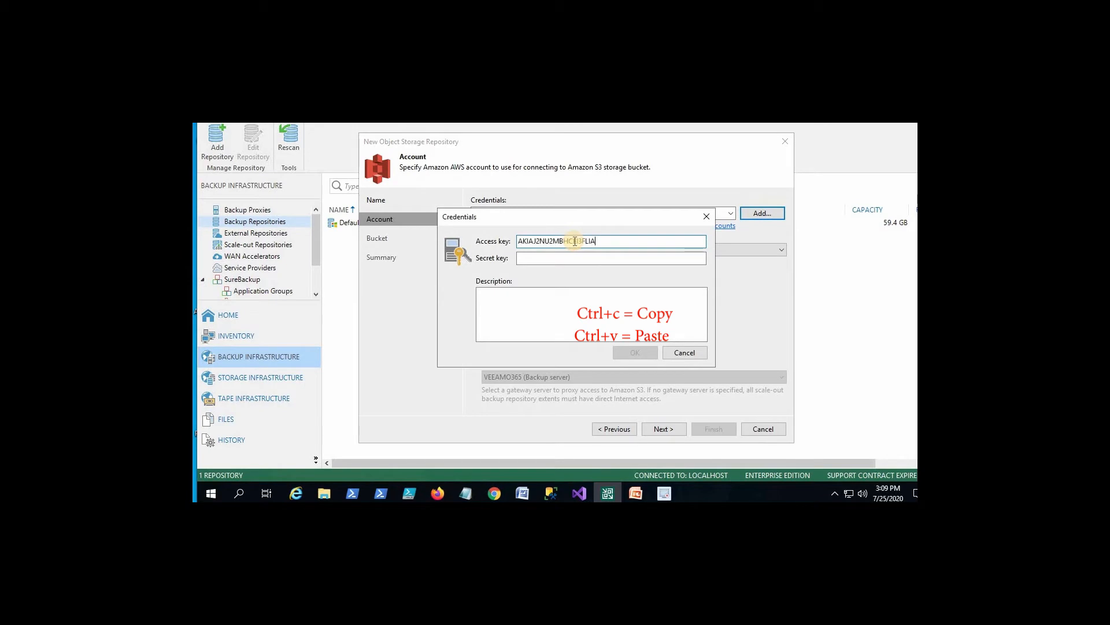
Try to copy the secret access key from the AWS console into the secret key field of the Veeam credentials
click(495, 493)
click(455, 372)
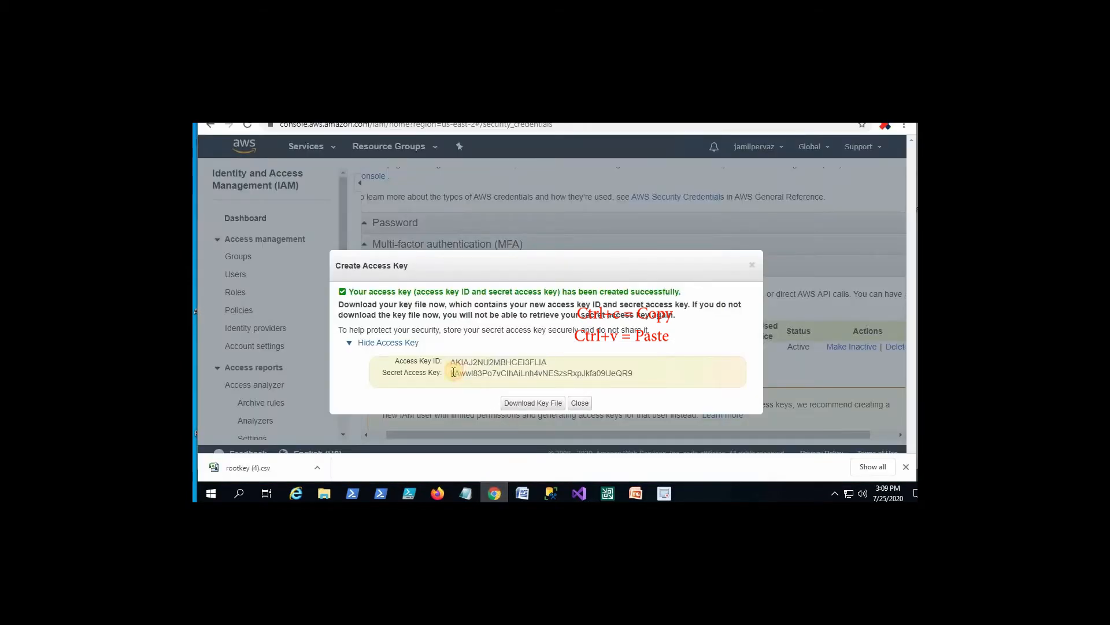
drag(453, 373, 634, 376)
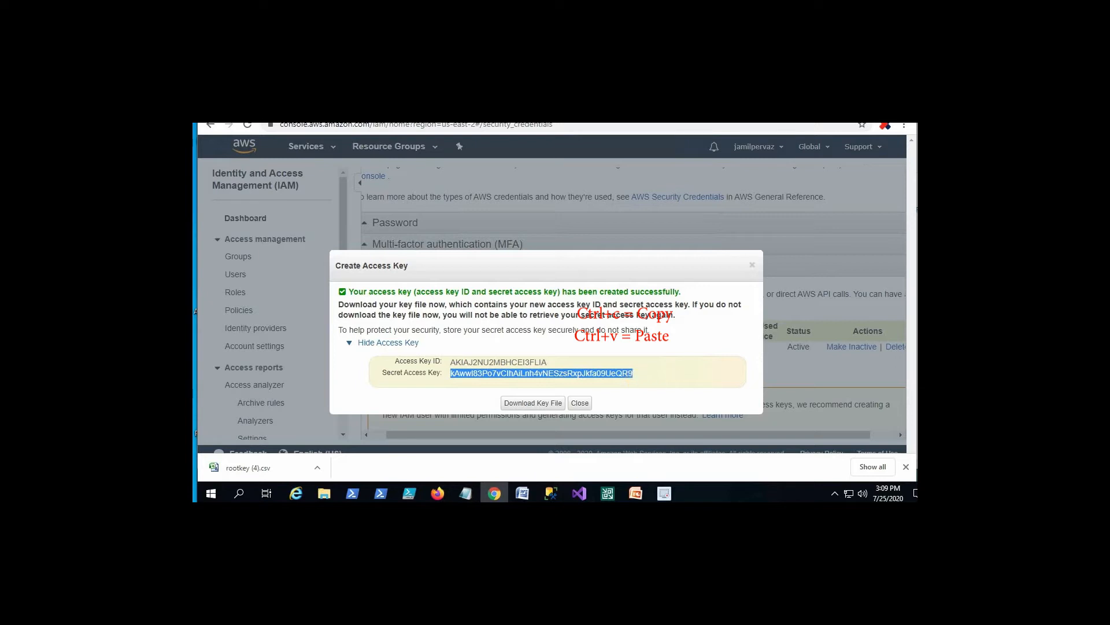
click(624, 491)
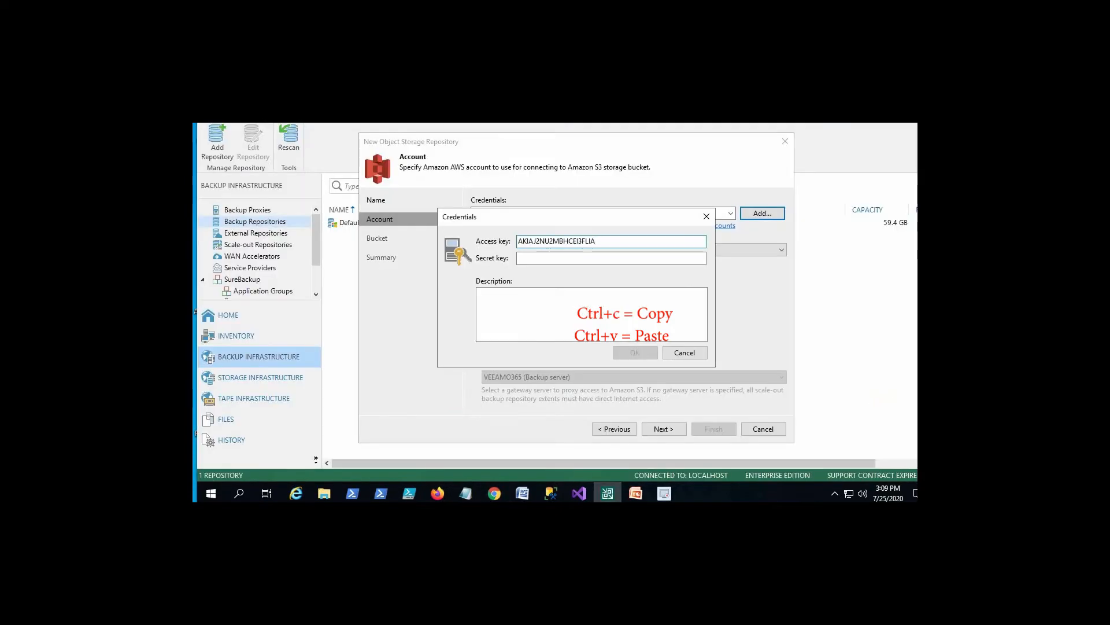
click(596, 258)
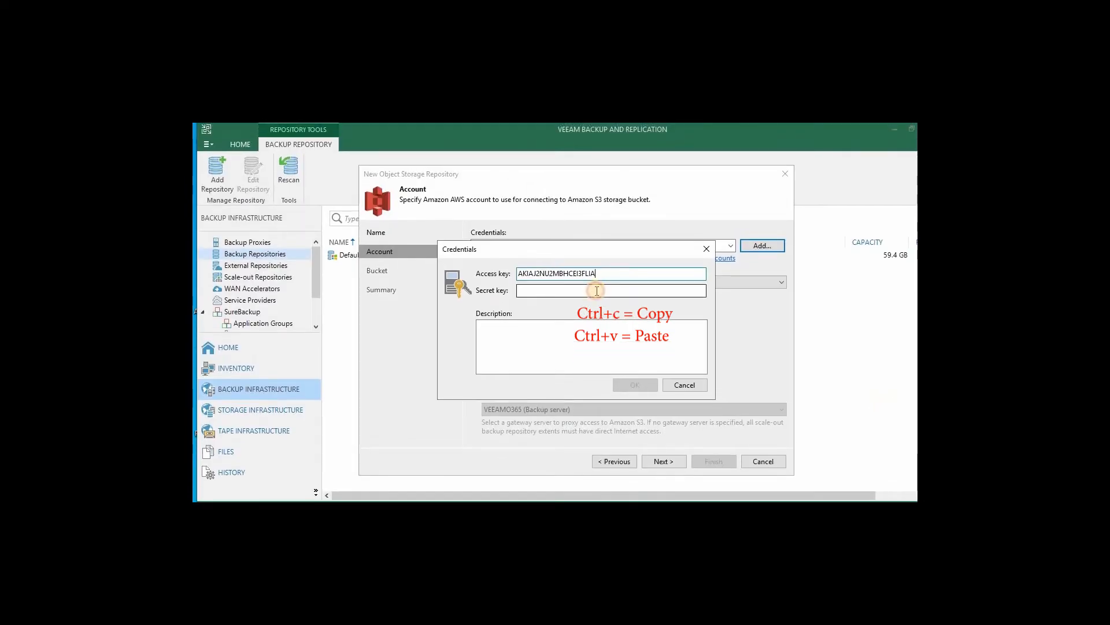
key(ctrl+v)
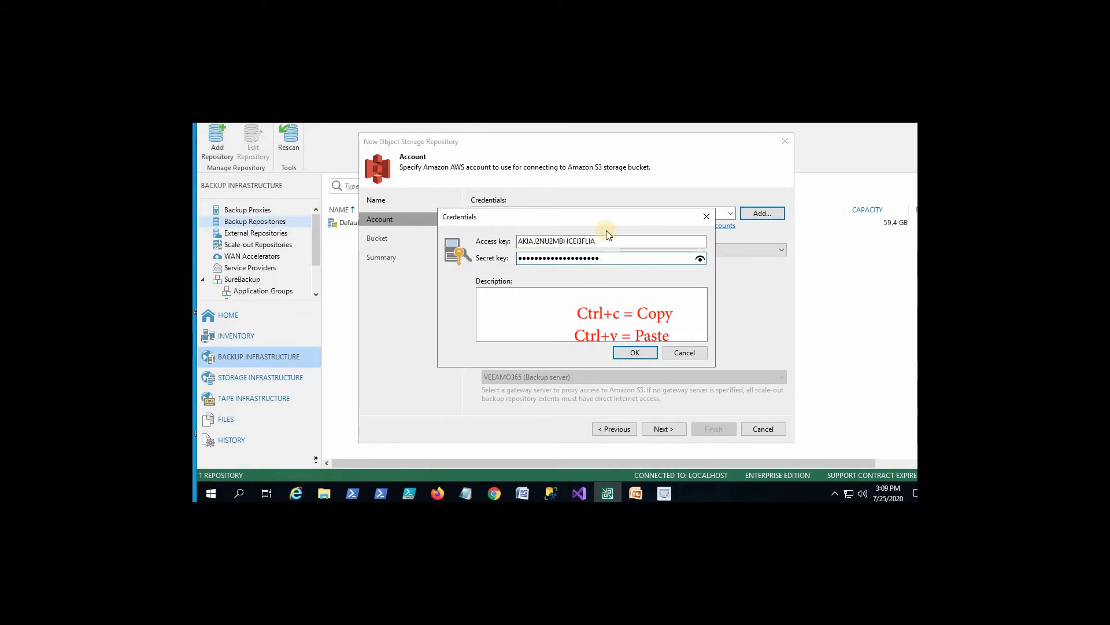
Copy the full secret access key from the AWS console again and replace the secret key in the Veeam credentials with it
click(494, 491)
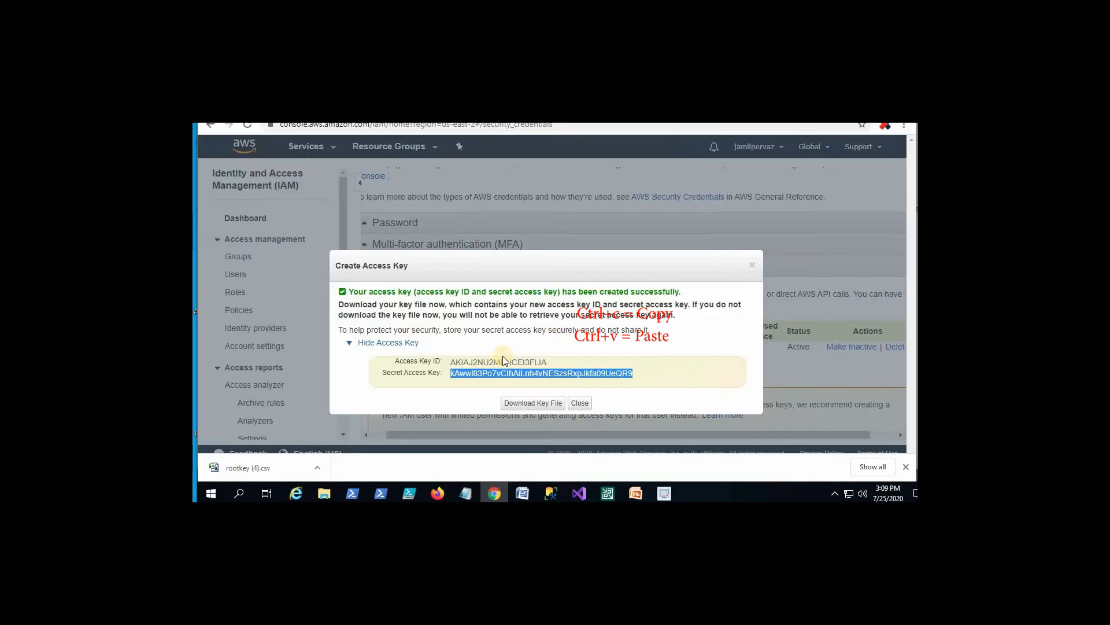
right_click(491, 372)
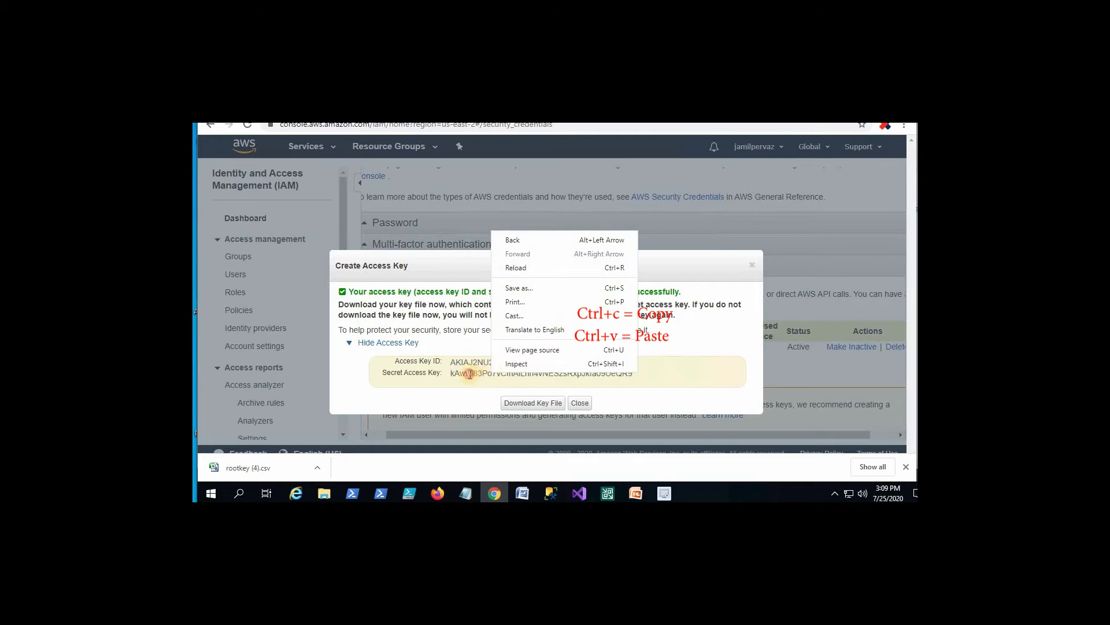
click(452, 373)
drag(452, 373, 642, 371)
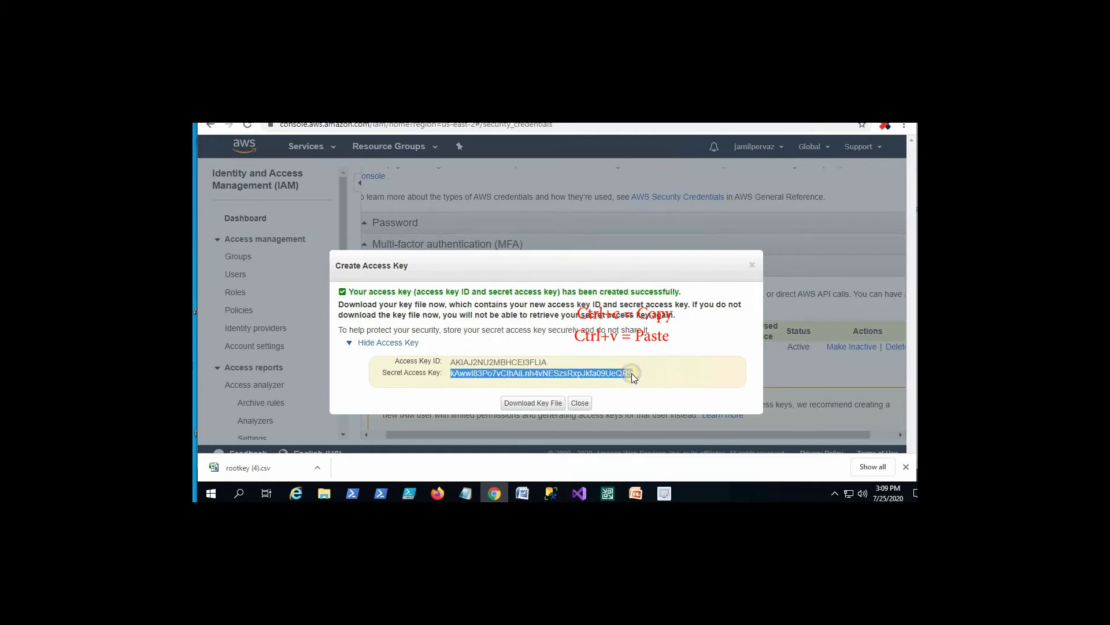
right_click(631, 373)
click(657, 382)
click(607, 493)
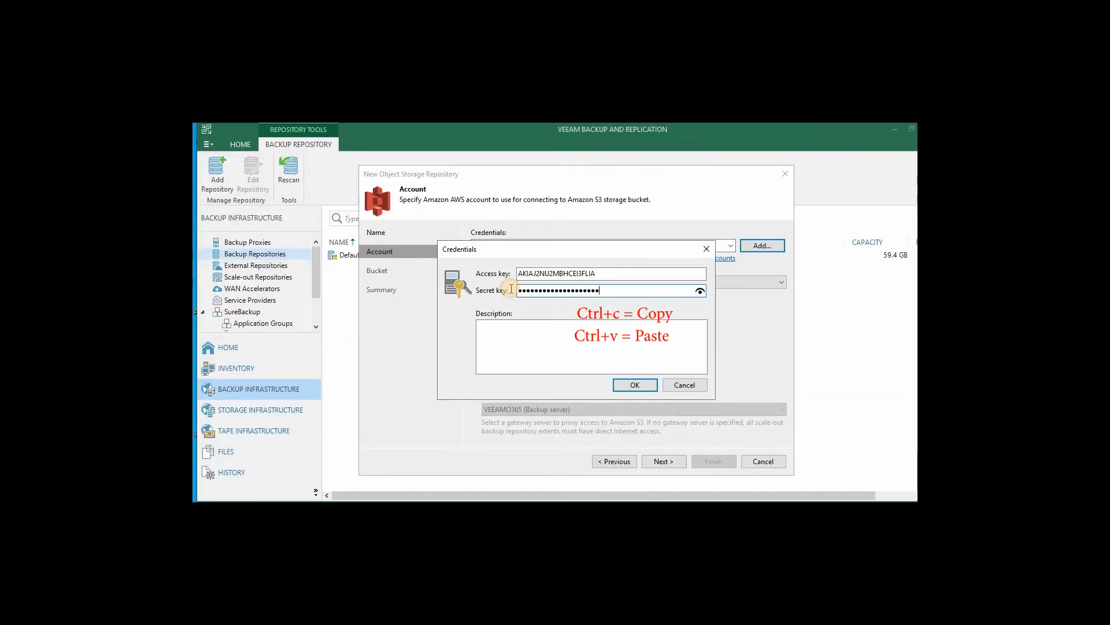
key(ctrl+a)
key(ctrl+v)
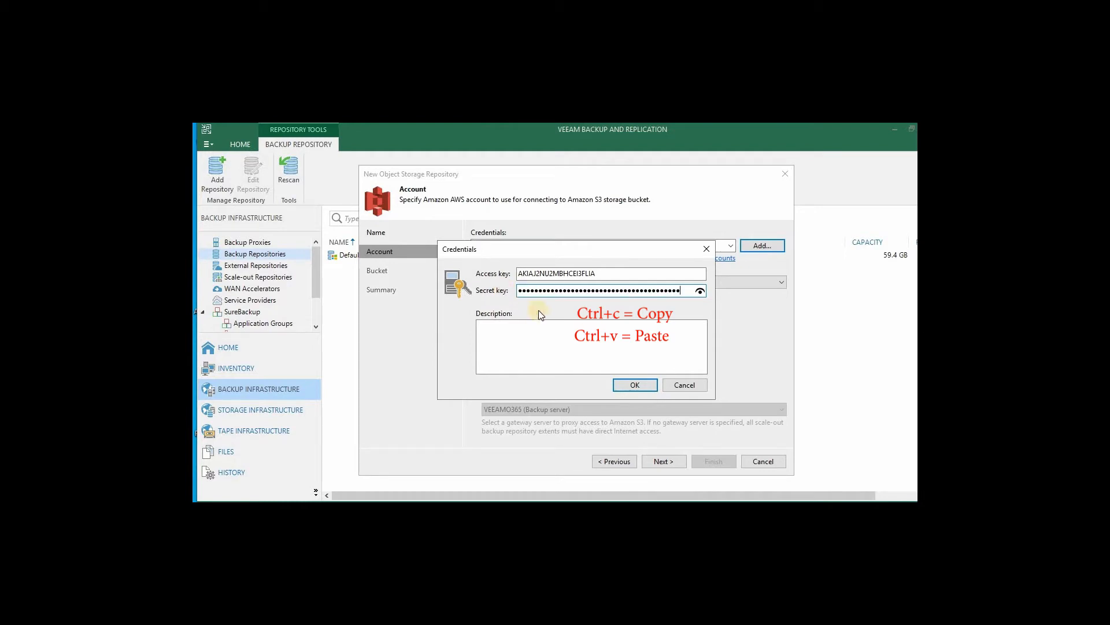
Describe the credentials as "AWS S3 KEY" and save them
click(581, 327)
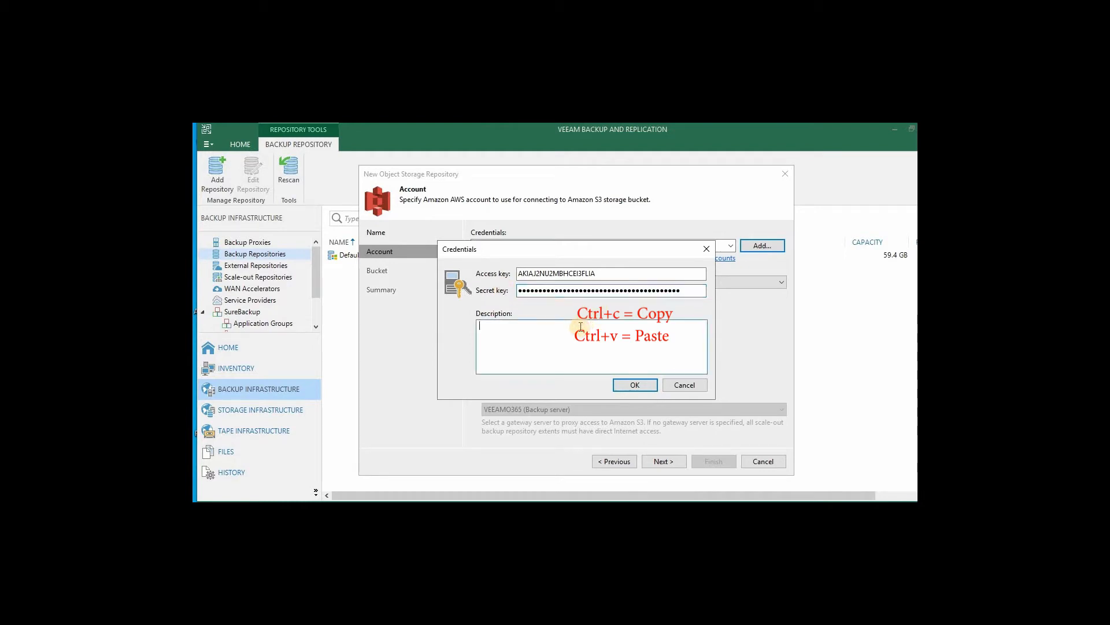
click(580, 327)
text(AWS S3)
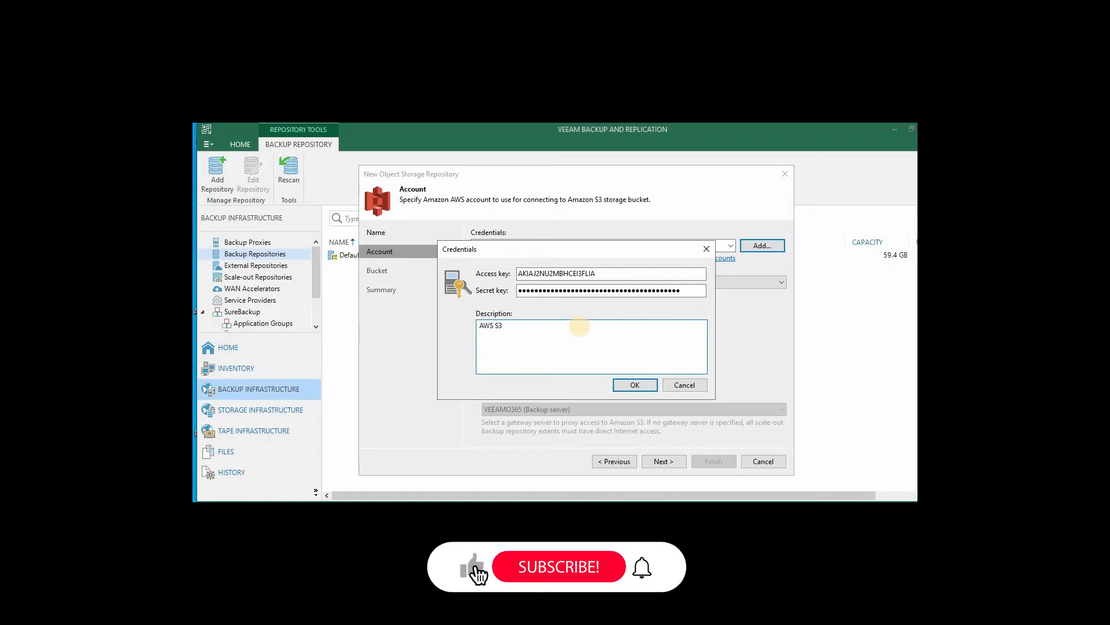
text( KEY)
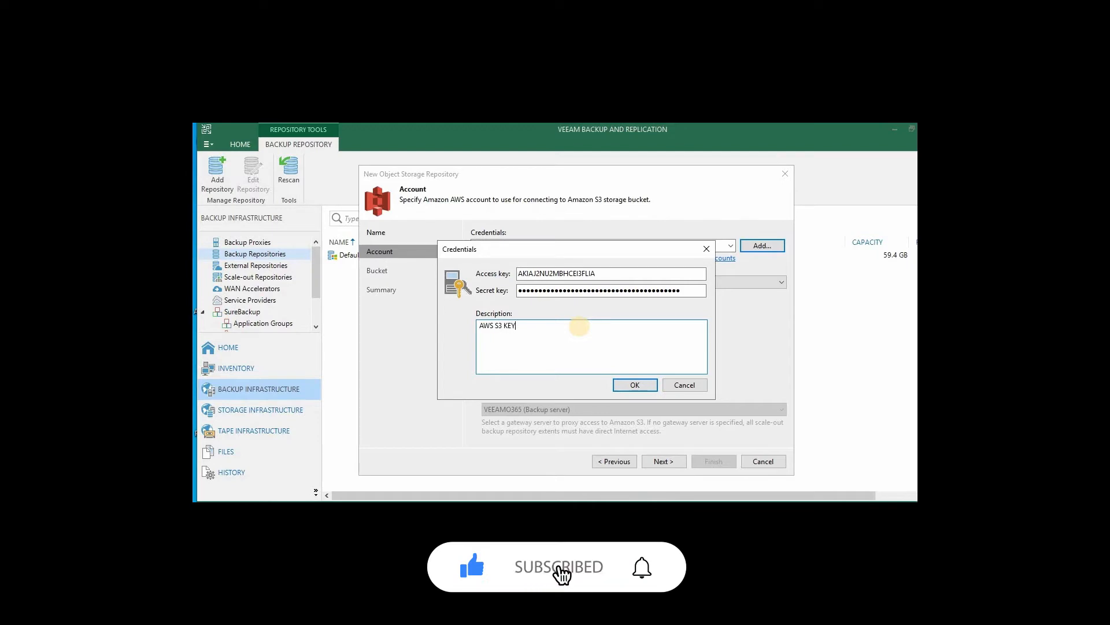
click(636, 386)
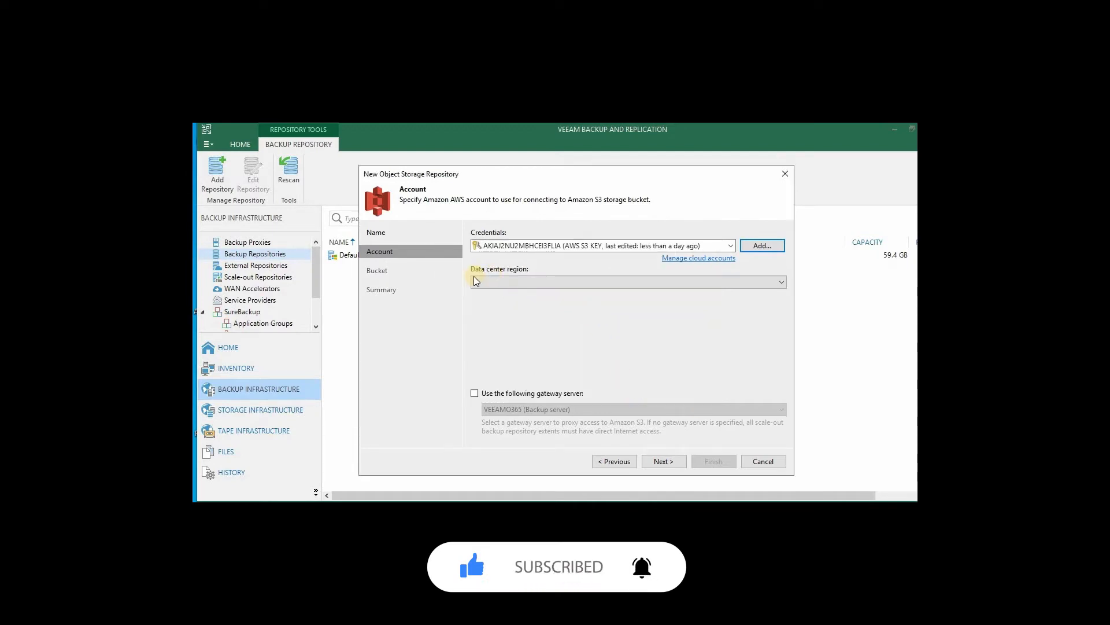
Set the account's data center region to Global and continue to the bucket settings
click(781, 283)
click(527, 293)
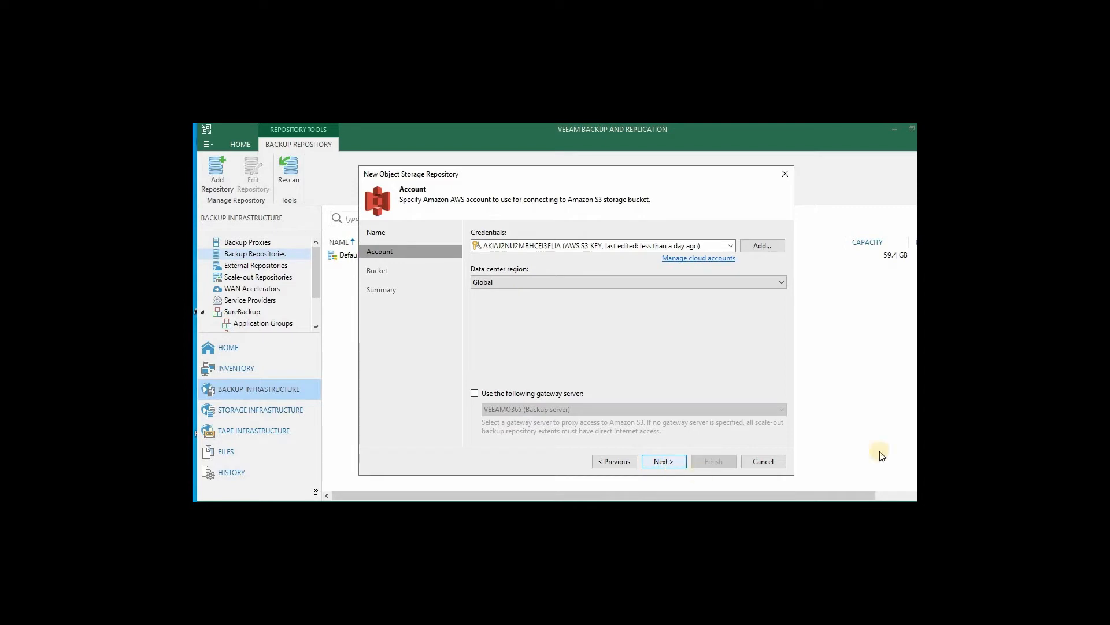
click(664, 461)
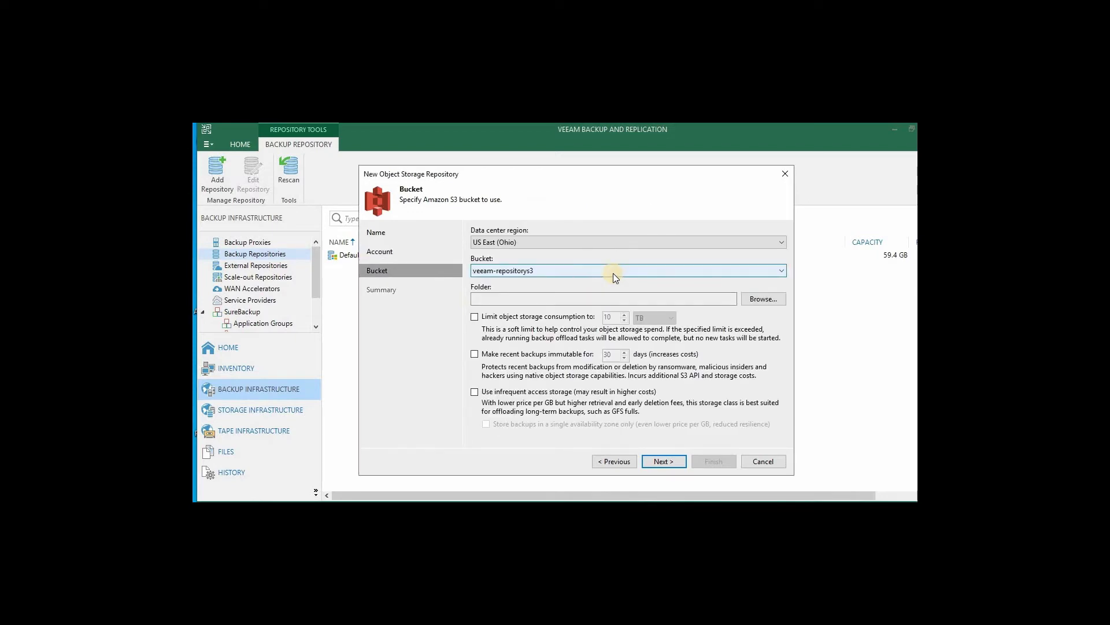
Choose the US East (Ohio) data center region and the veeam-repositorys3 bucket for the repository
click(509, 241)
click(537, 246)
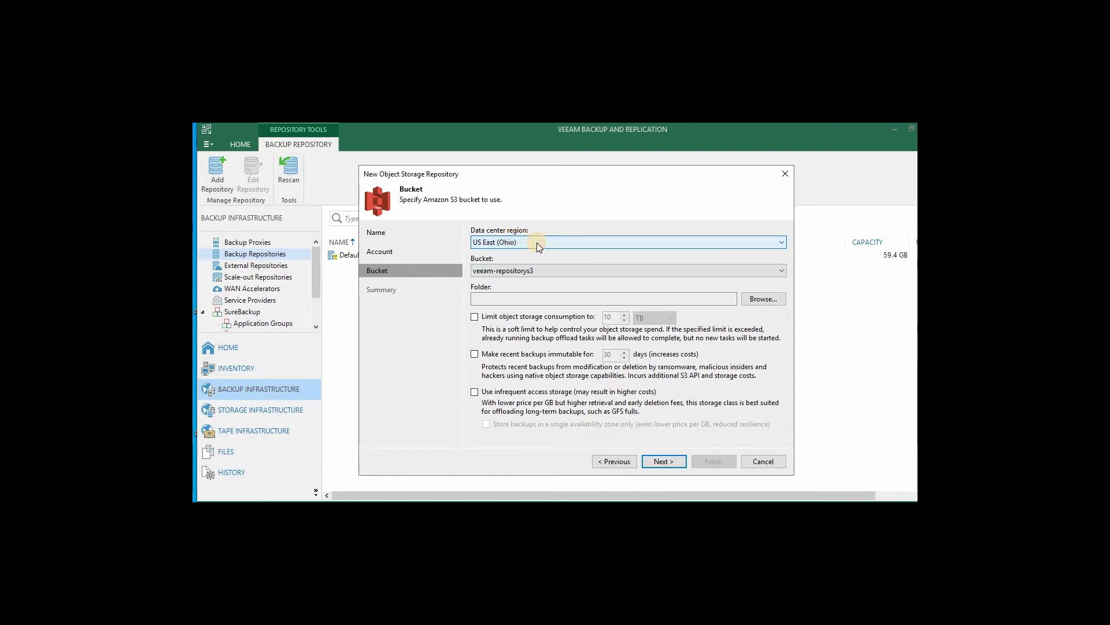
click(553, 270)
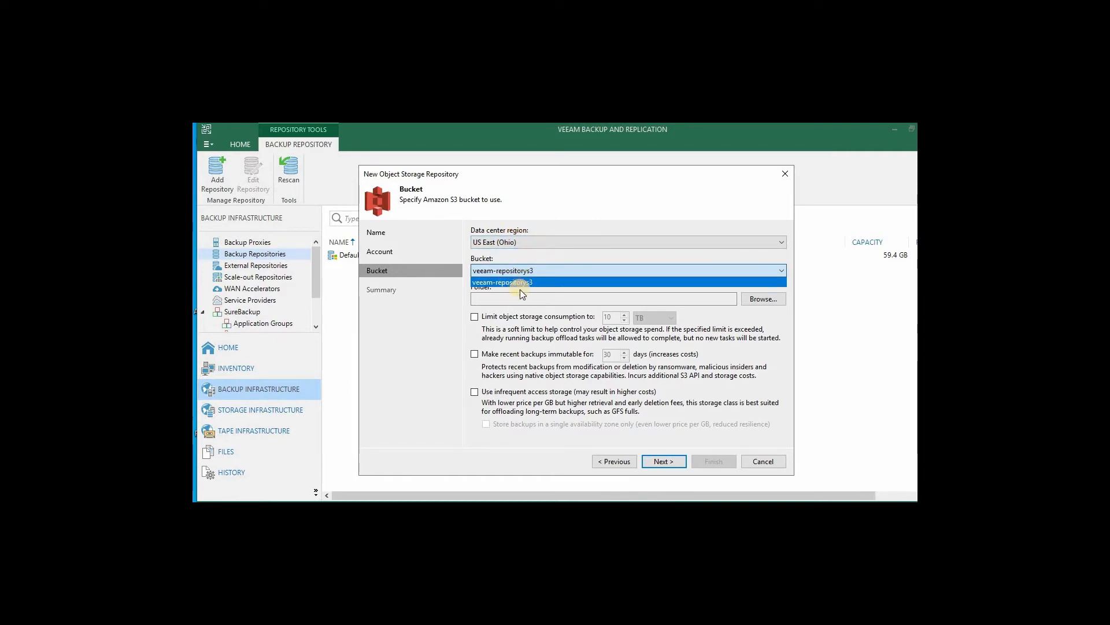
click(543, 271)
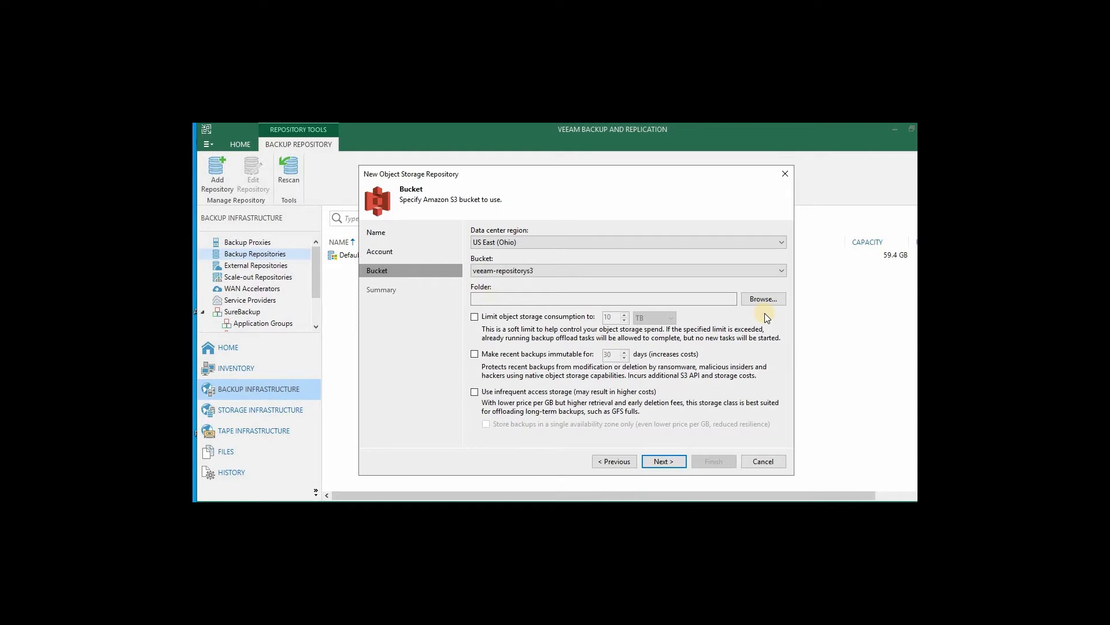
Set the VeeamBackup folder in the veeam-repositorys3 bucket as the repository's folder
click(763, 297)
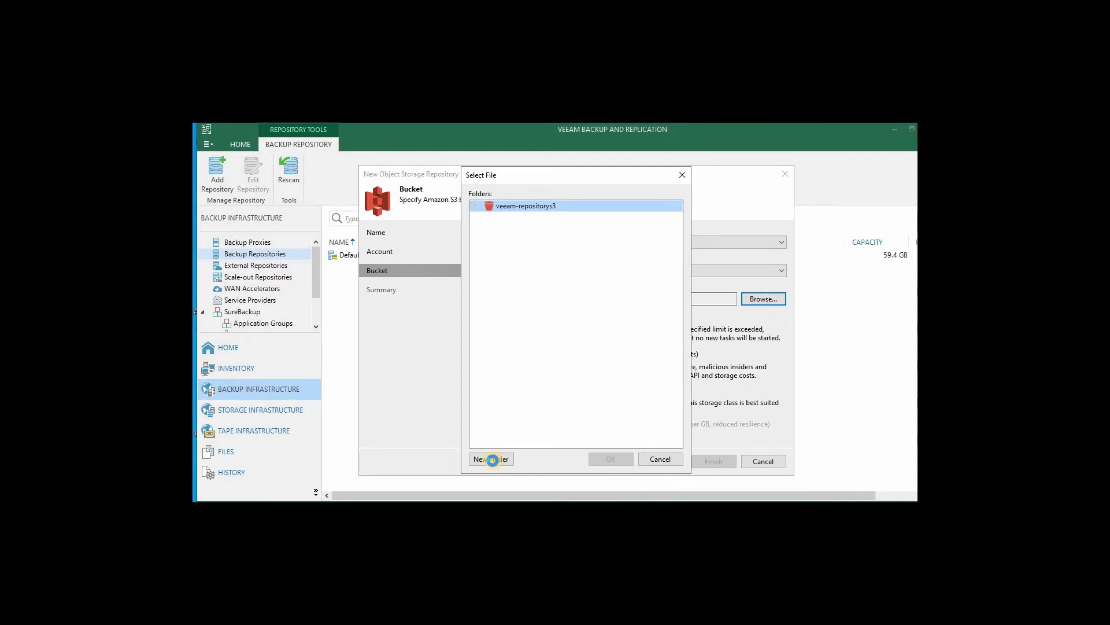
click(474, 208)
click(516, 220)
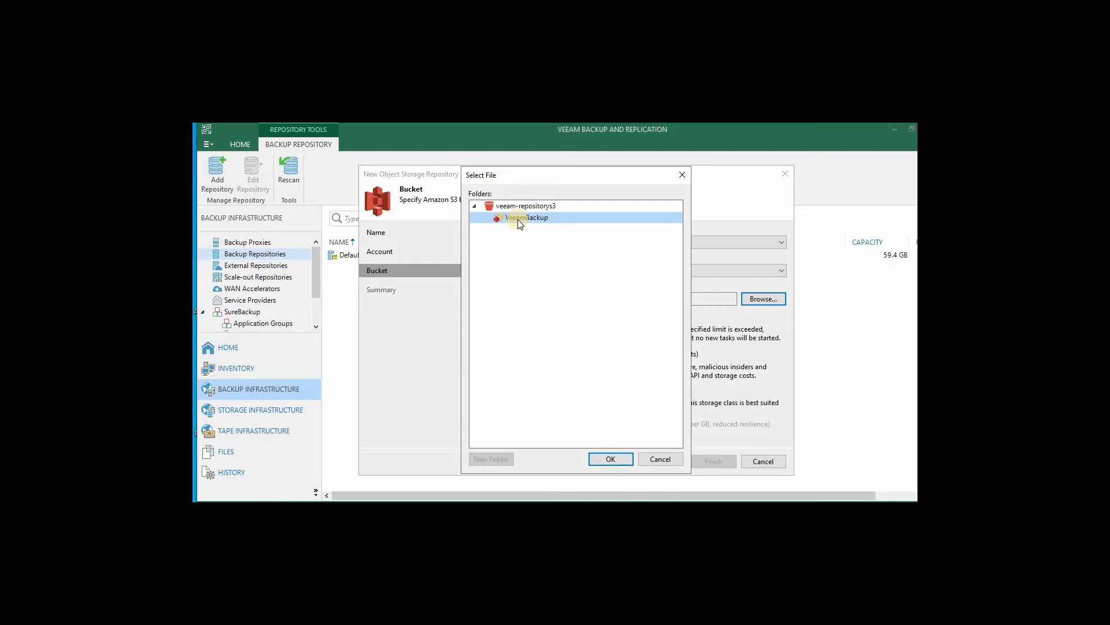
click(611, 459)
Limit object storage consumption to 1 TB, make recent backups immutable for 30 days and enable infrequent access storage
click(476, 317)
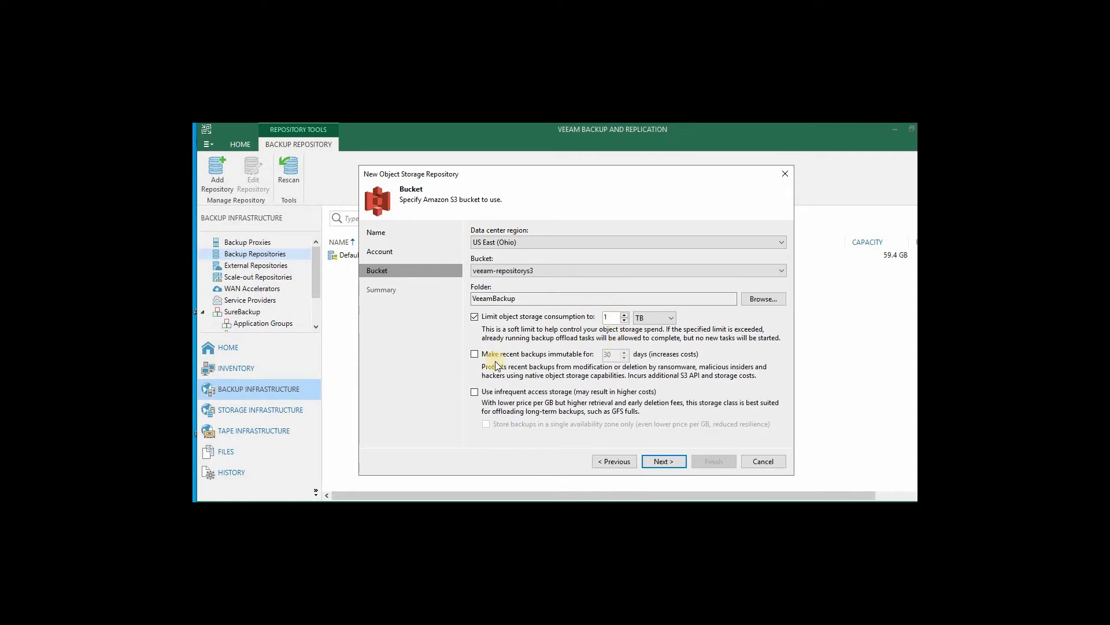
click(474, 354)
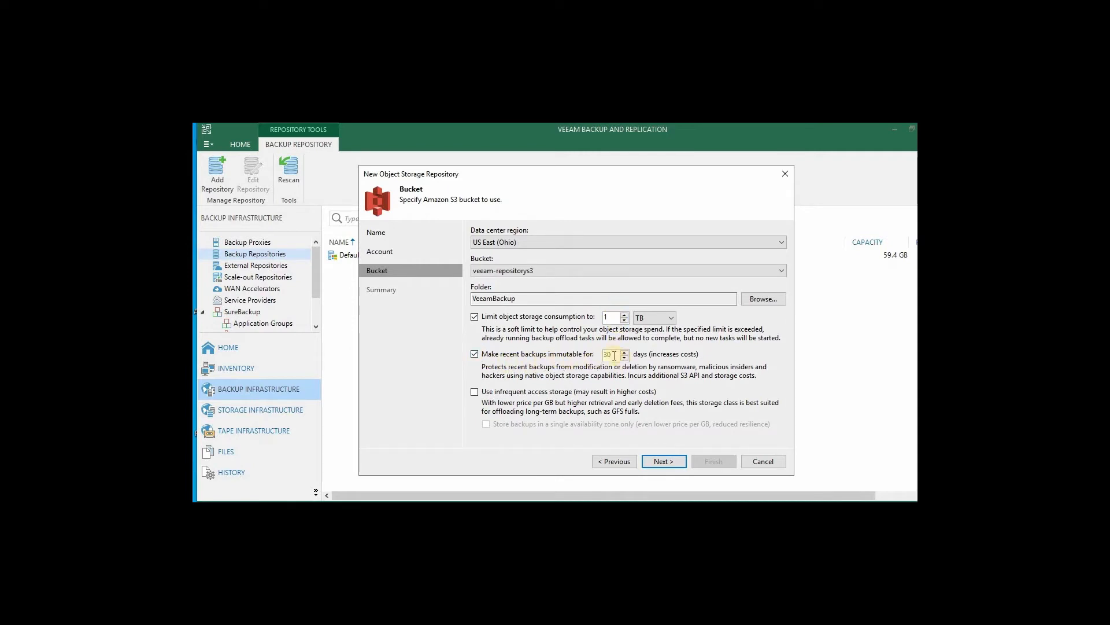
click(475, 392)
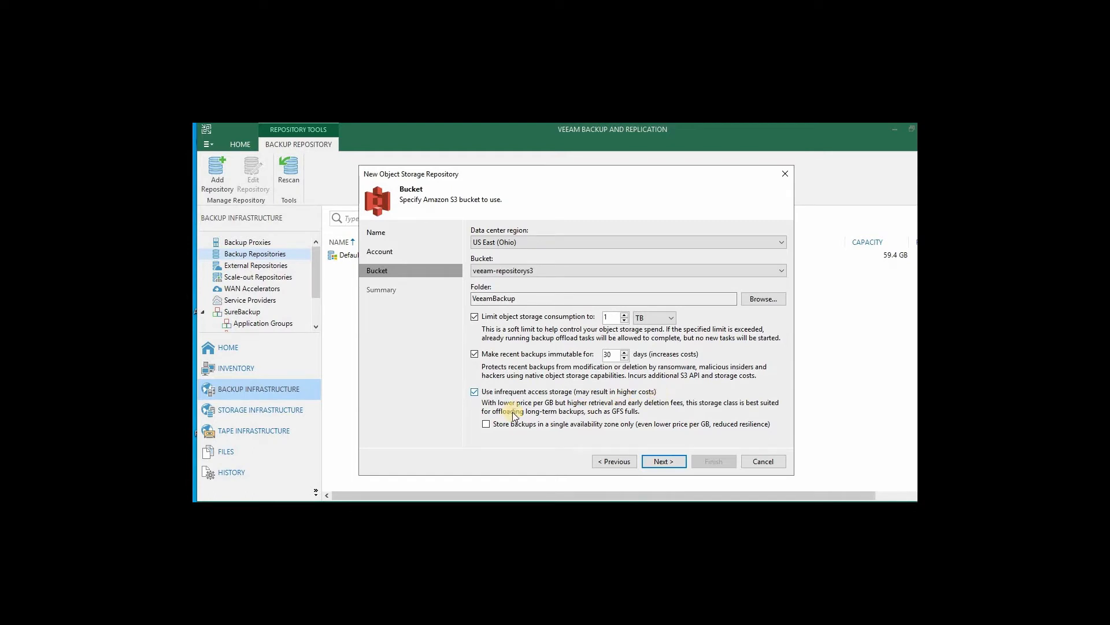
Accept the bucket settings and finish creating the Amazon S3 object storage repository
click(673, 460)
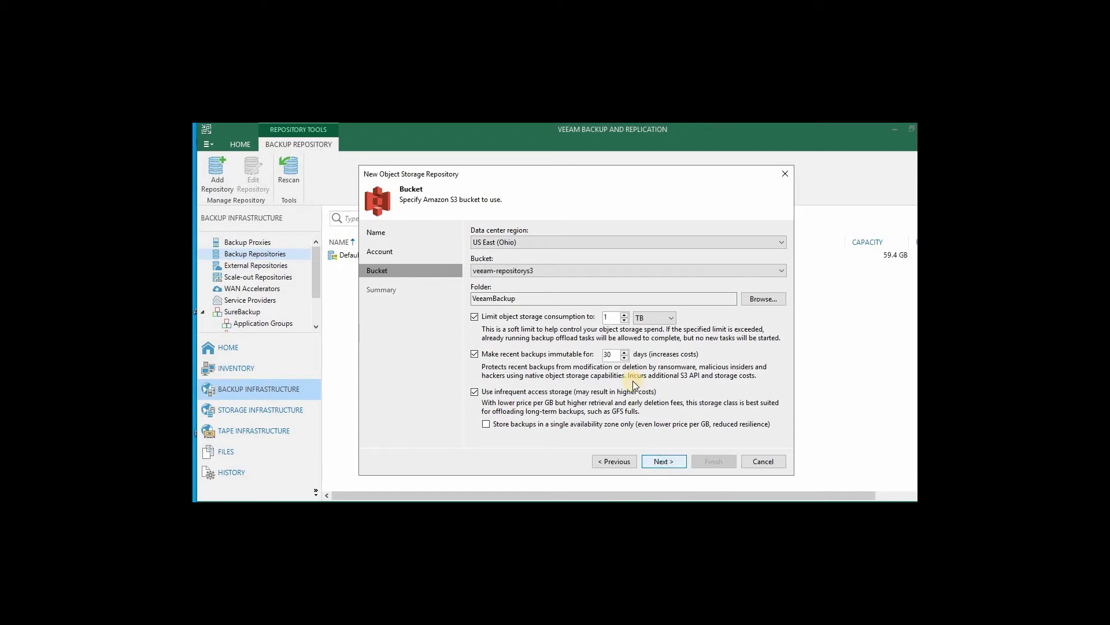
click(659, 461)
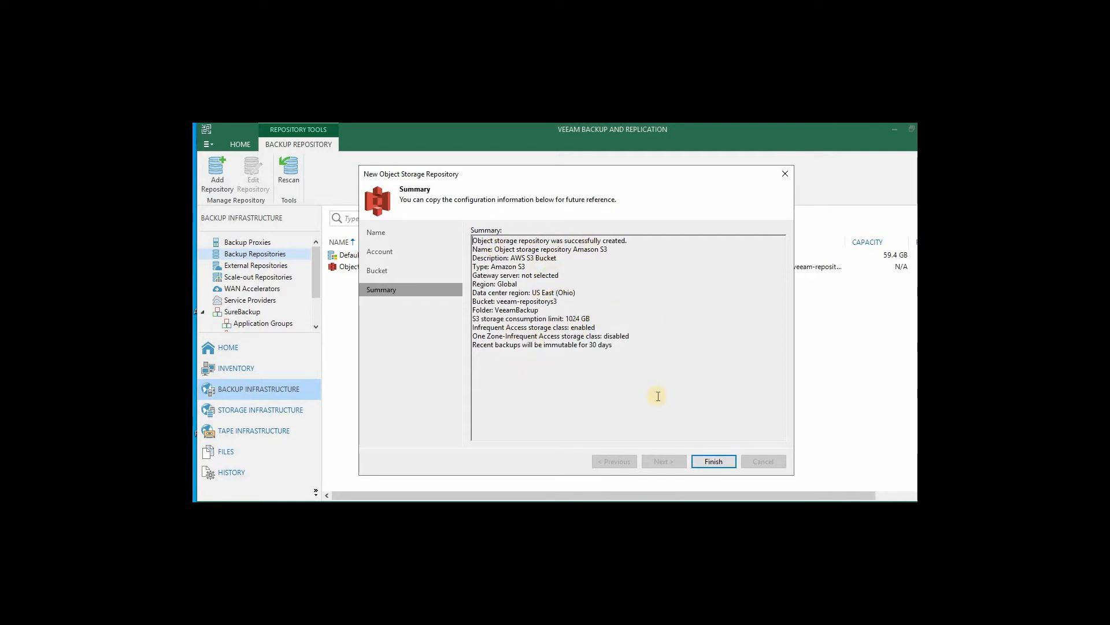
click(722, 467)
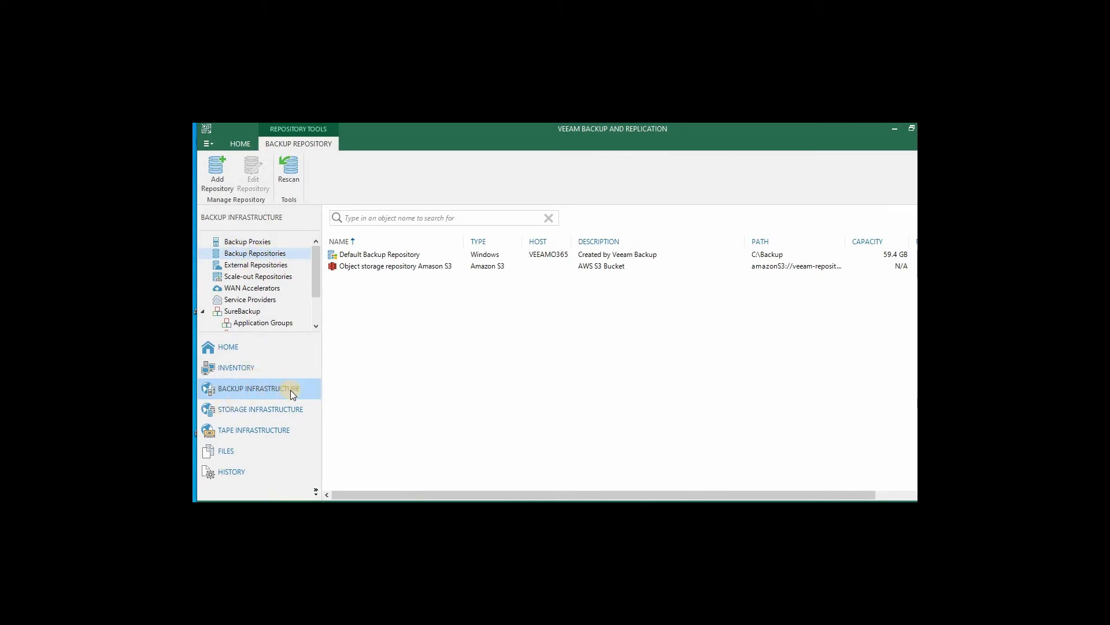
Start a new backup repository using direct attached storage on a Microsoft Windows server
click(226, 168)
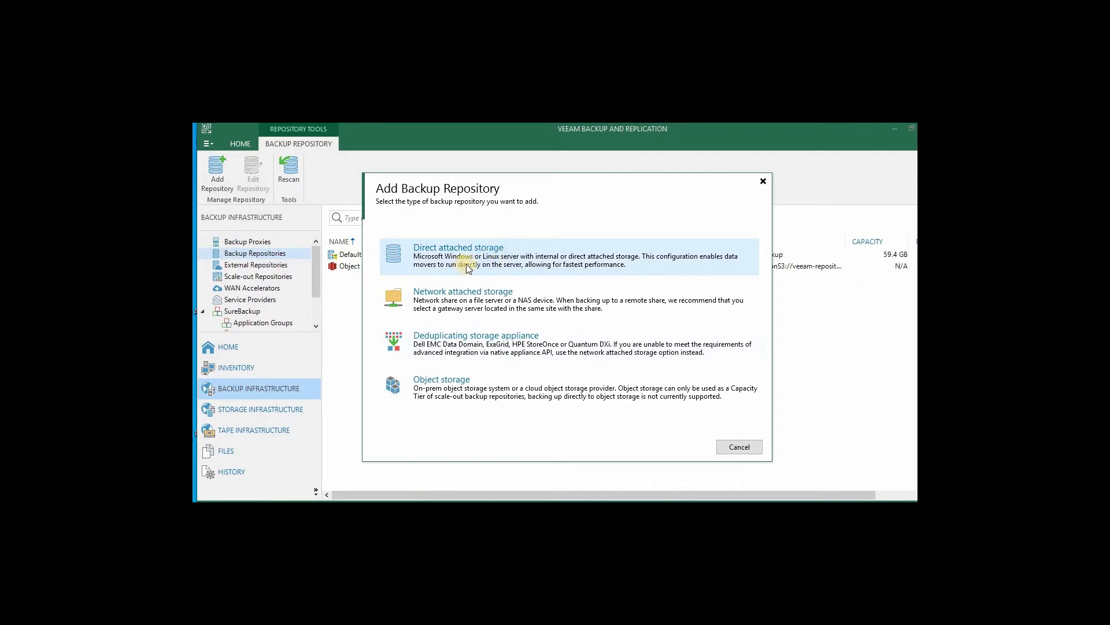
click(525, 258)
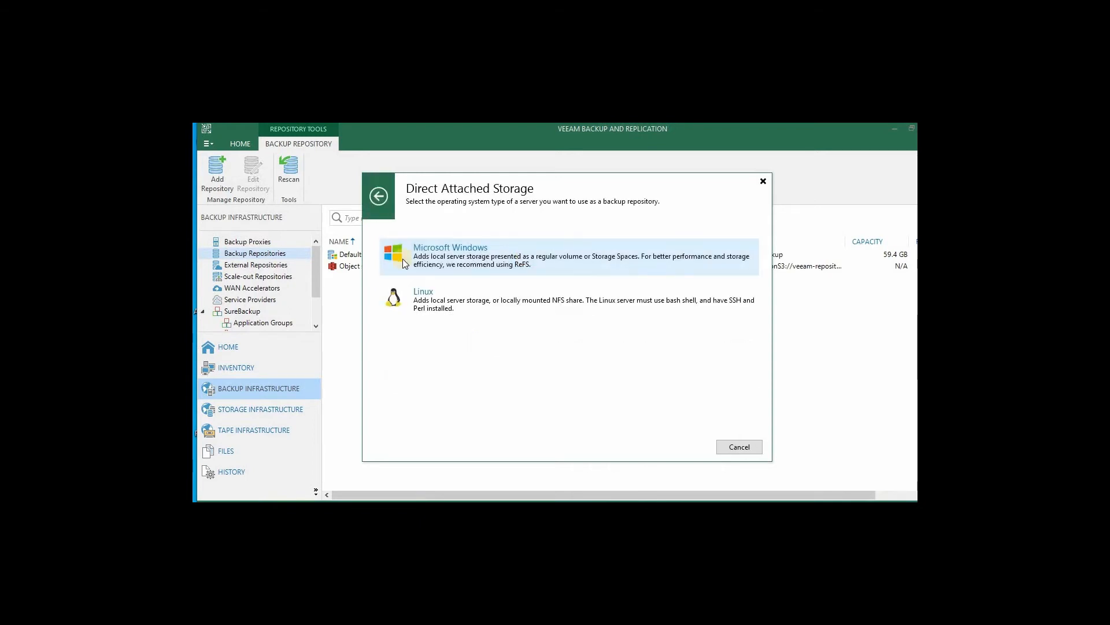
click(519, 252)
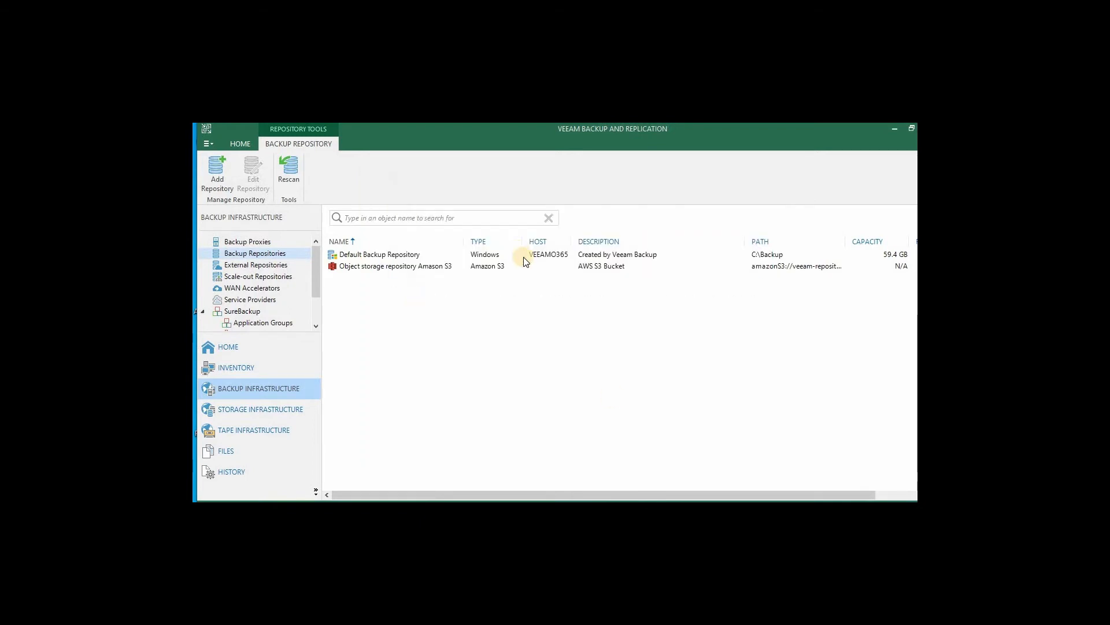
Name the repository "Backup Repository (Cloud)" and replace its description with "Local Backup Repository"
click(540, 239)
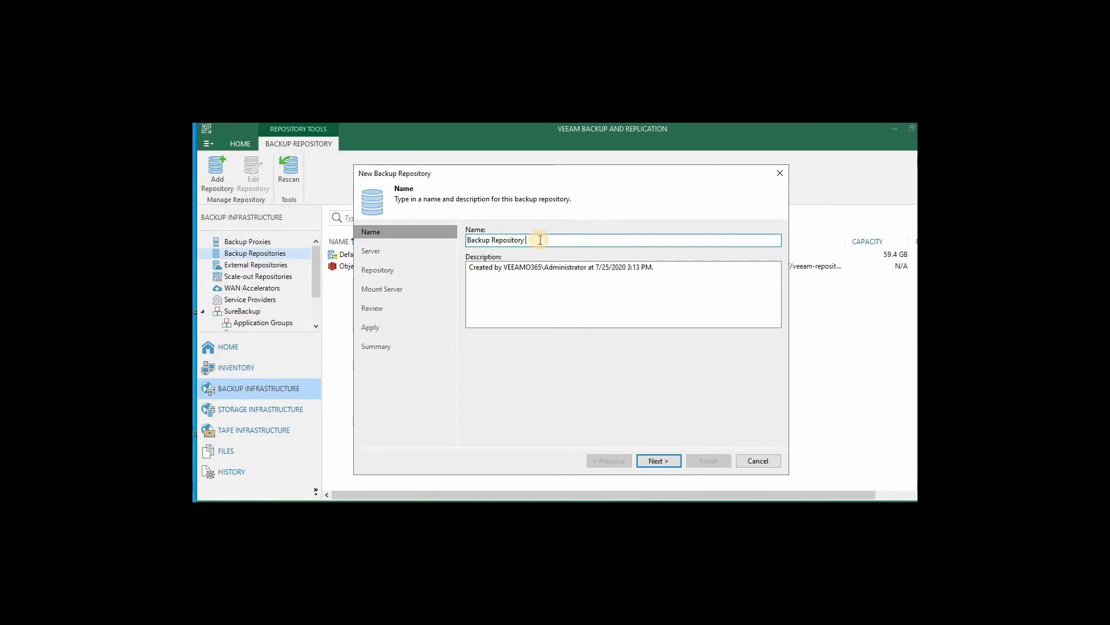
text((Cloud))
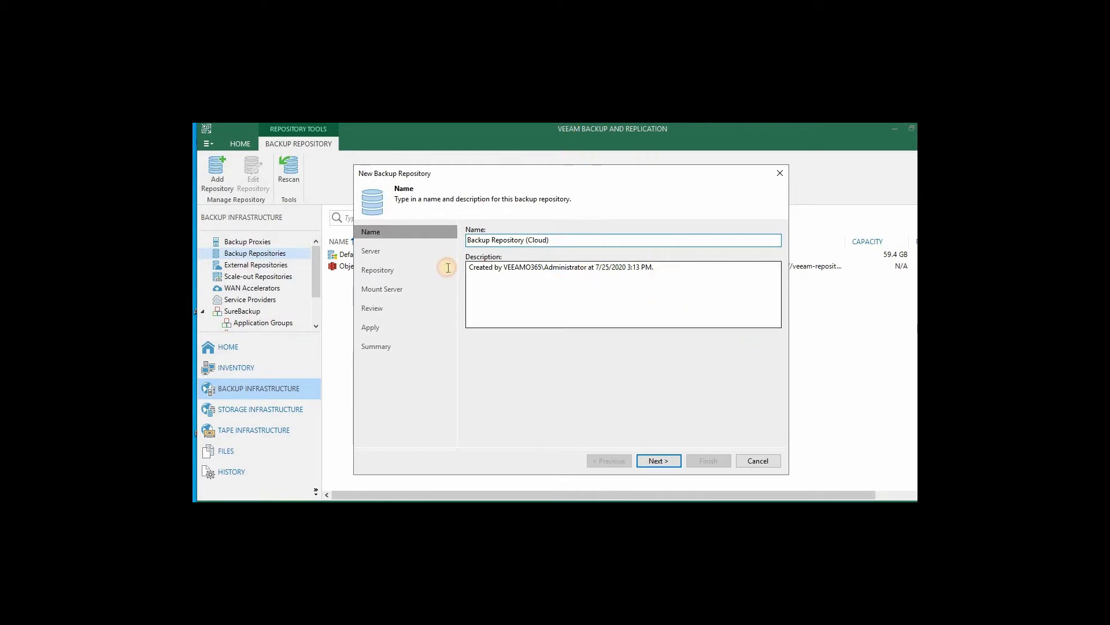
drag(467, 266, 524, 304)
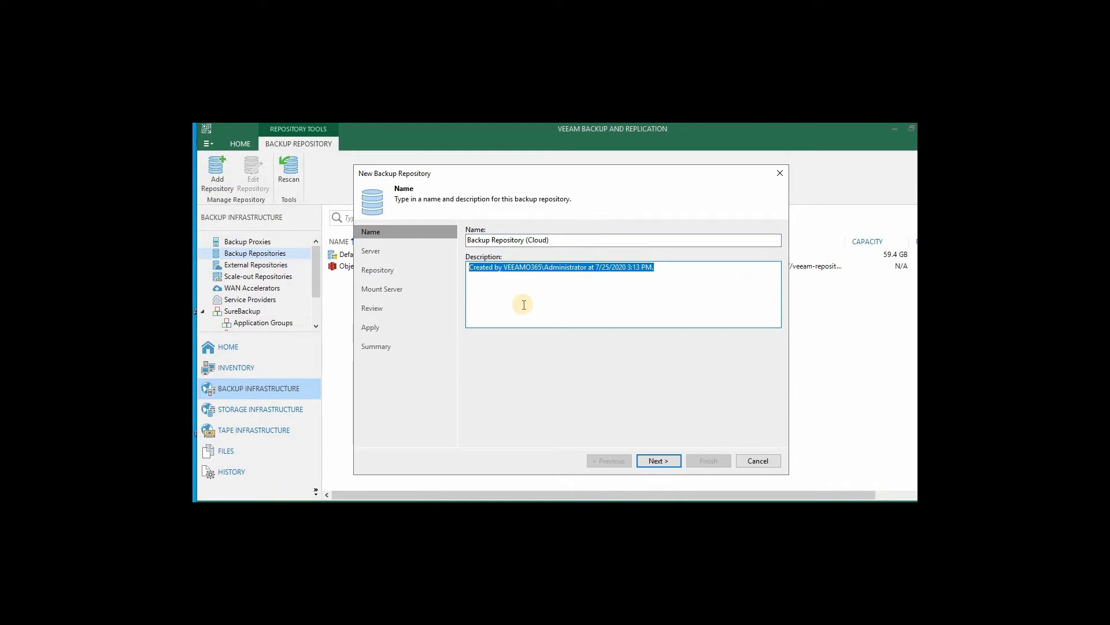
text(Local Backup REpo)
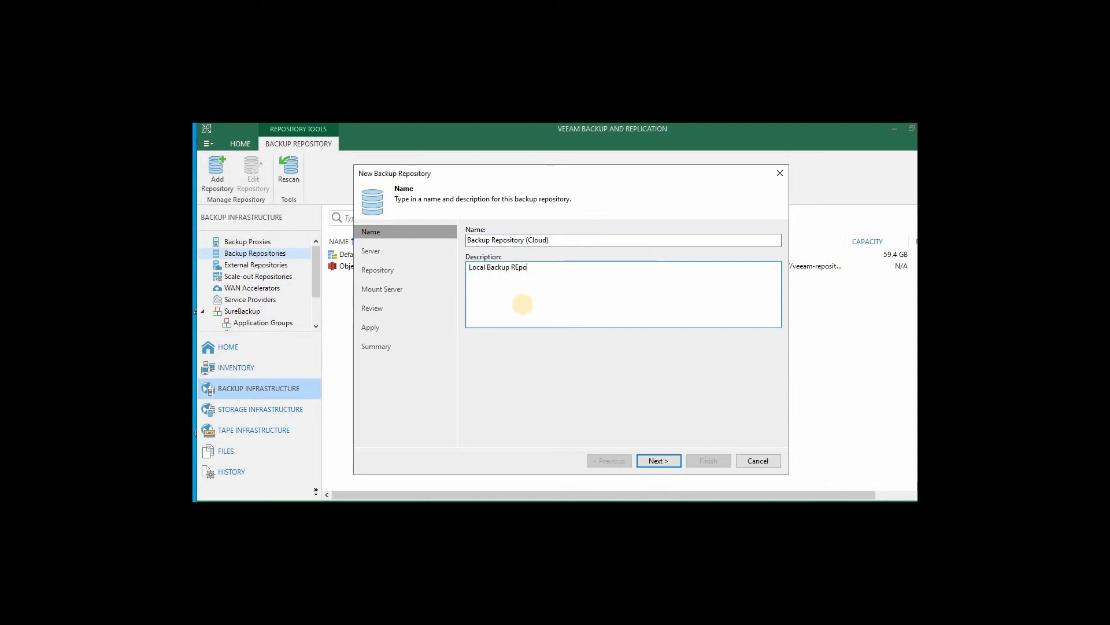
key(BackSpace)
key(BackSpace)
text(epository)
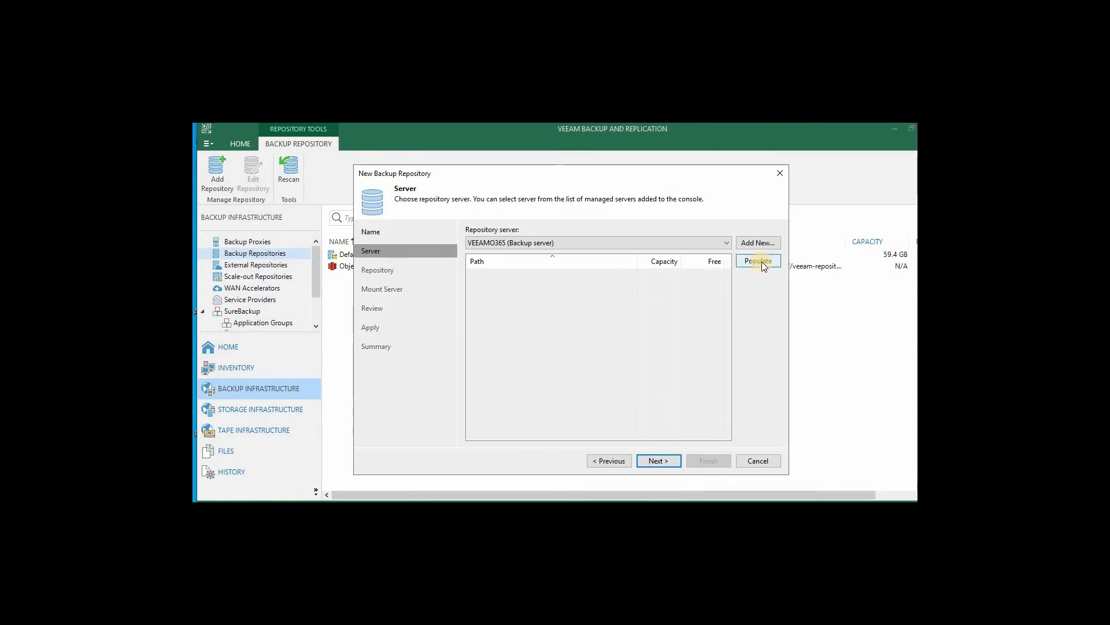
Populate the volumes of the VEEAMO365 backup server and choose F:\ for the repository
click(762, 263)
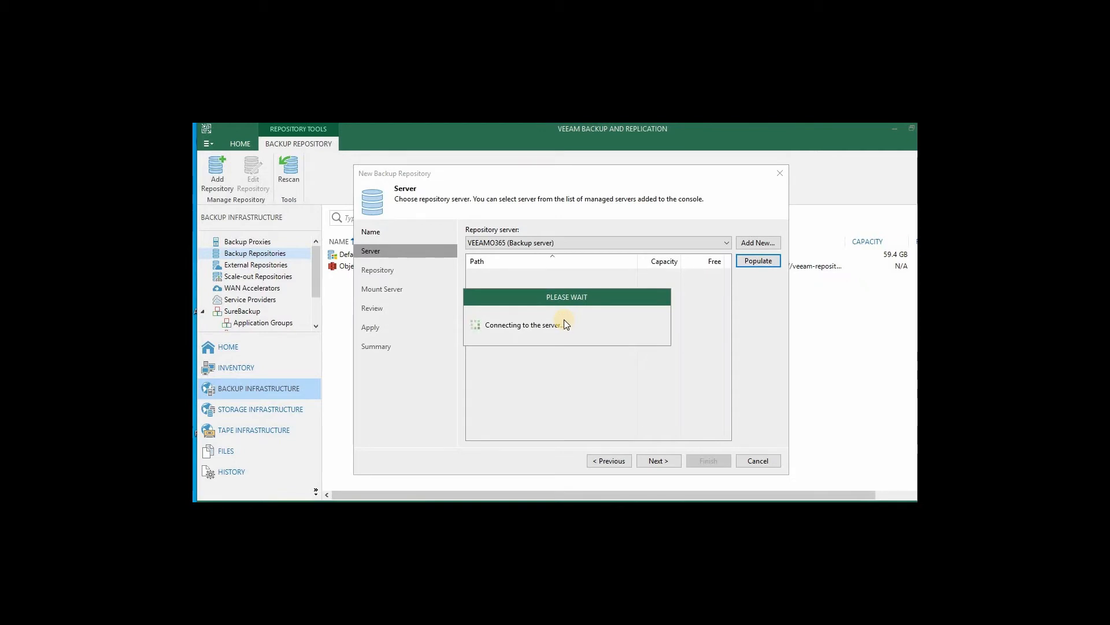
click(725, 244)
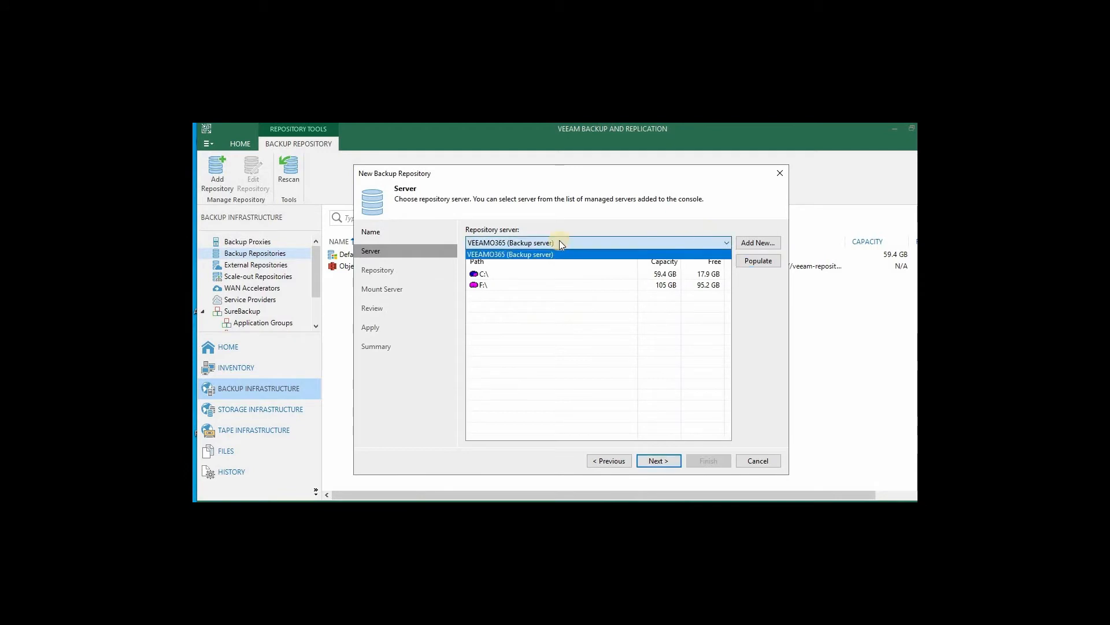
click(533, 254)
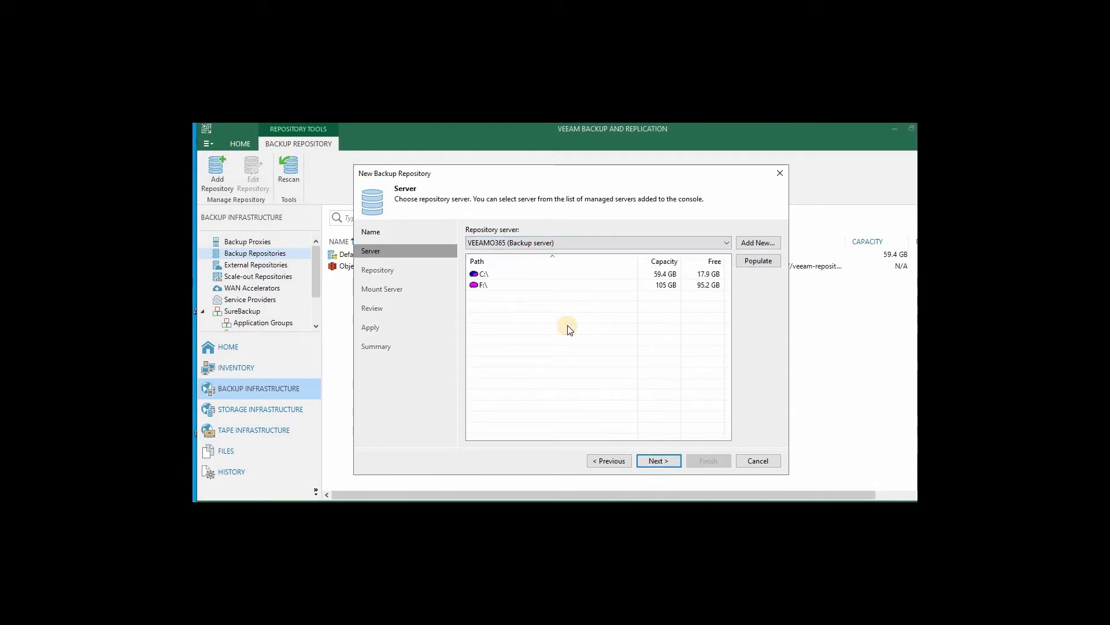
click(492, 287)
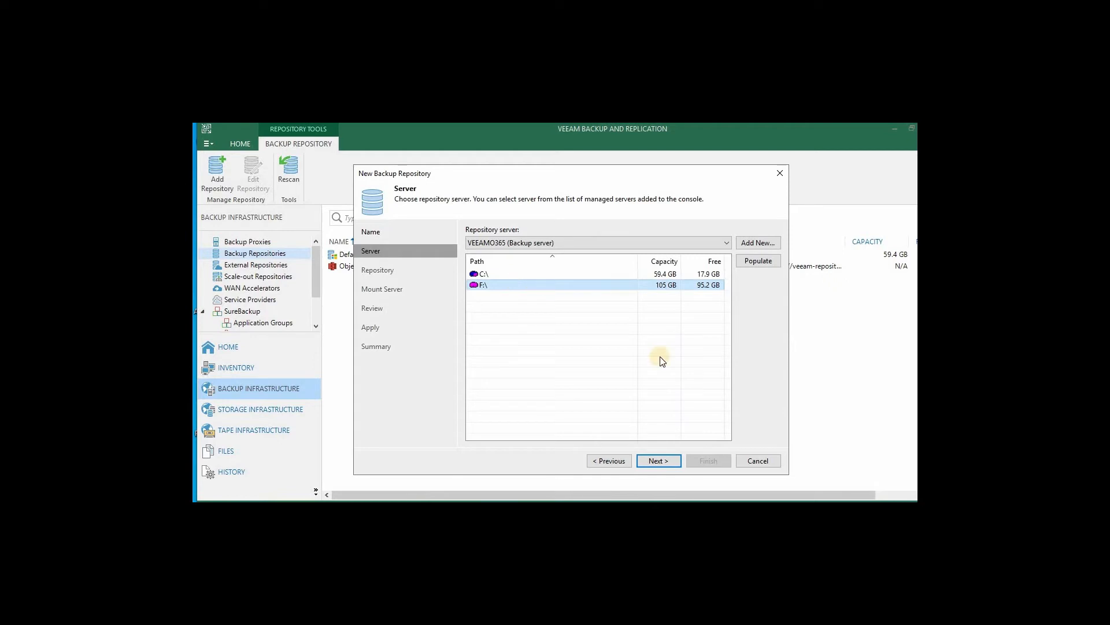
click(659, 459)
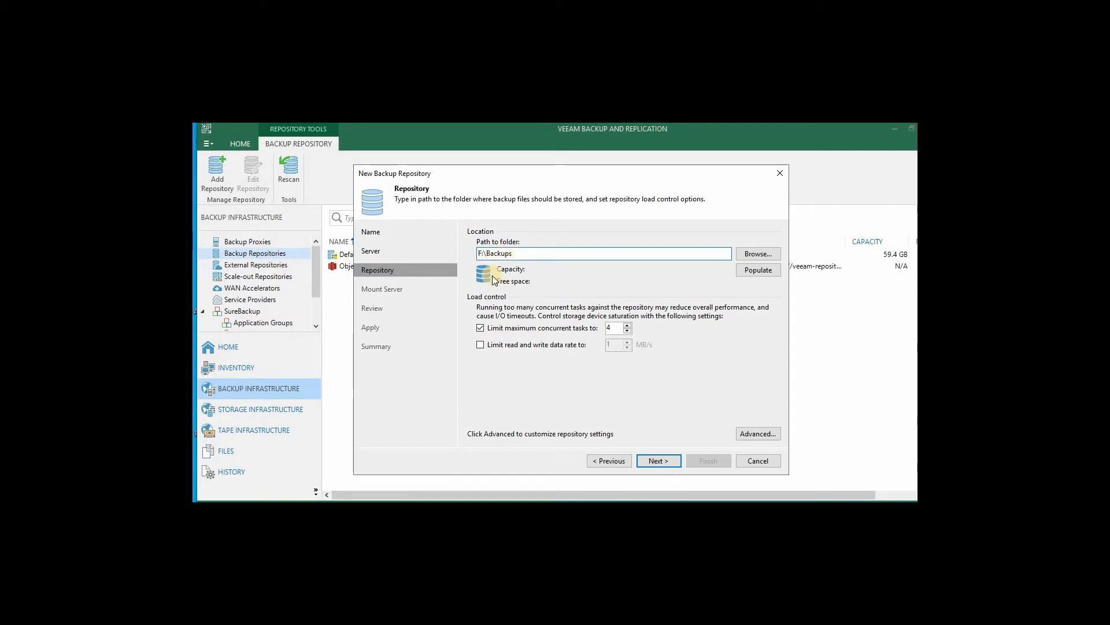
Populate the capacity for F:\Backups and accept the location and load settings, proceeding without fast cloning support
click(763, 271)
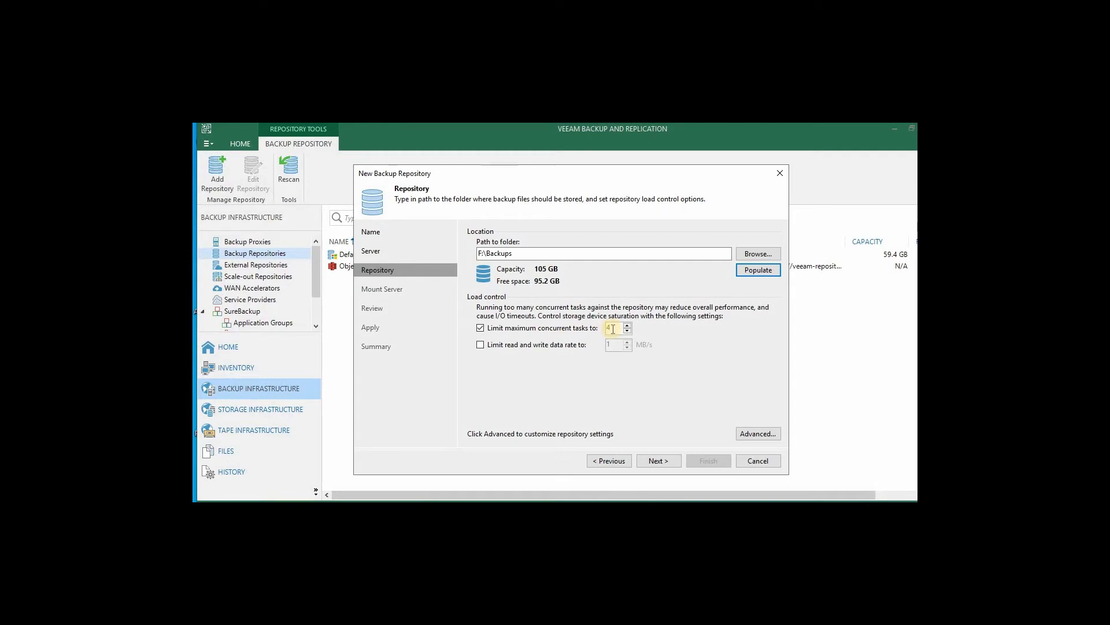
click(661, 461)
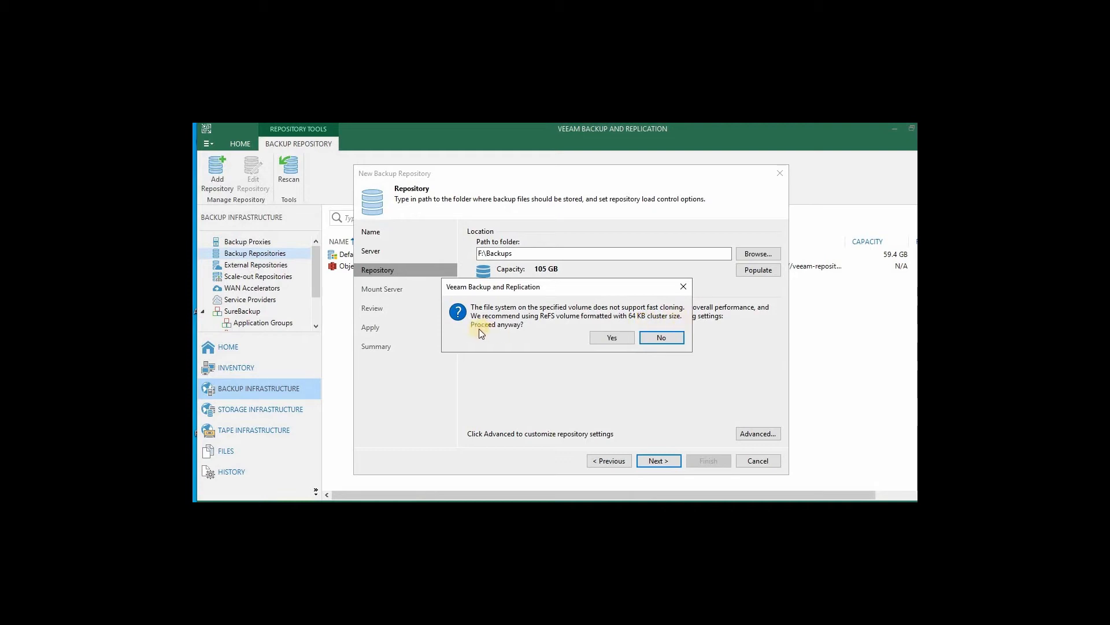
click(612, 338)
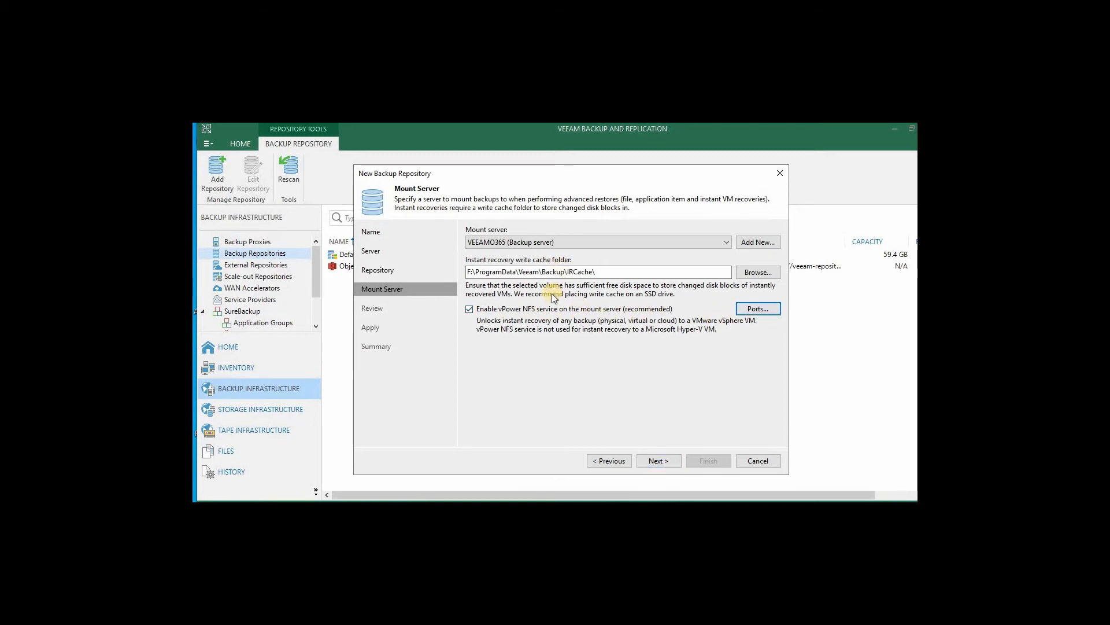
Check the vPower NFS ports without changing them, accept the mount server settings and apply the repository configuration
click(768, 310)
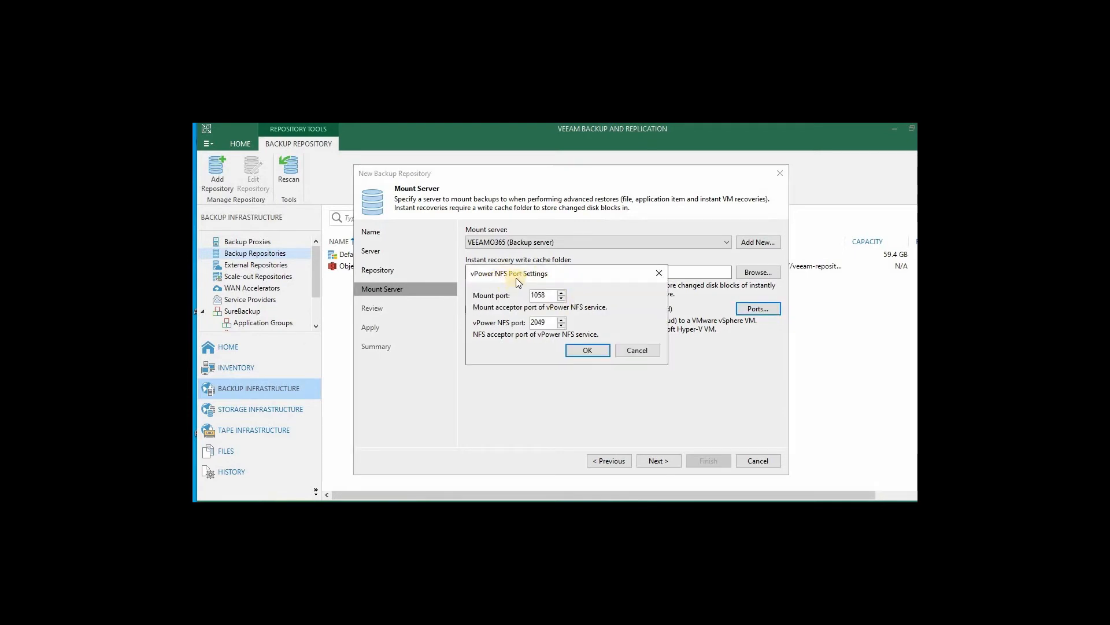
click(637, 350)
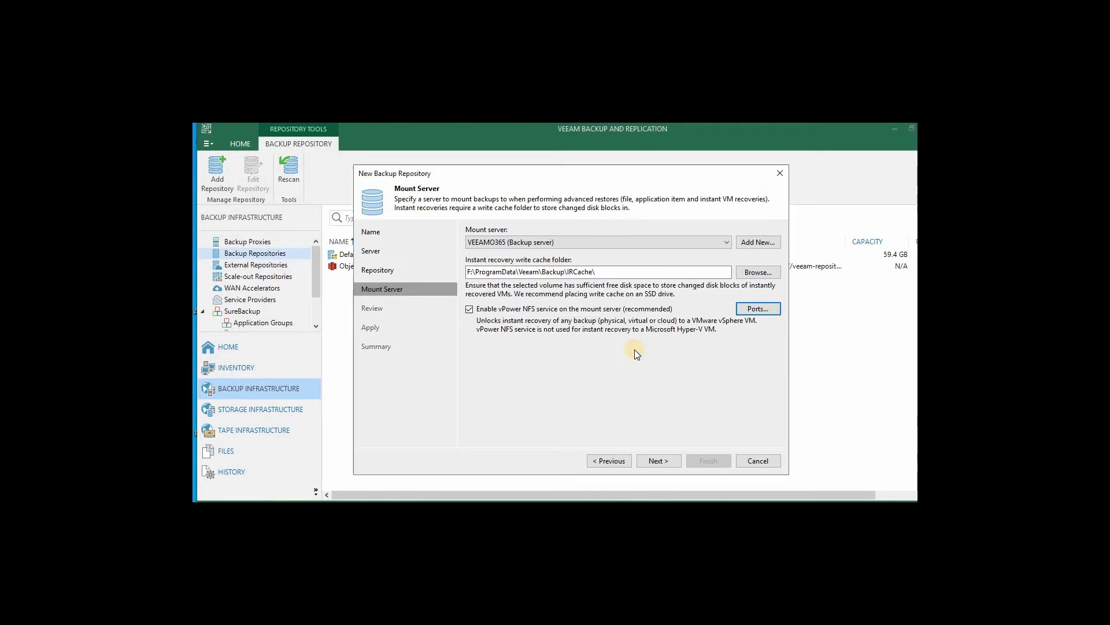
click(658, 460)
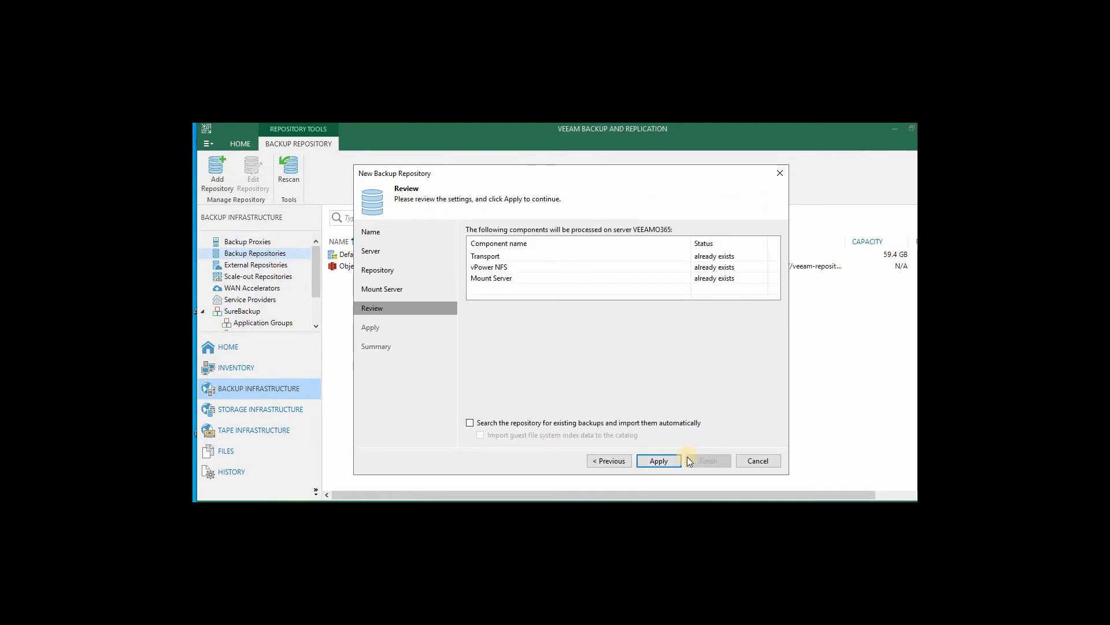
click(663, 460)
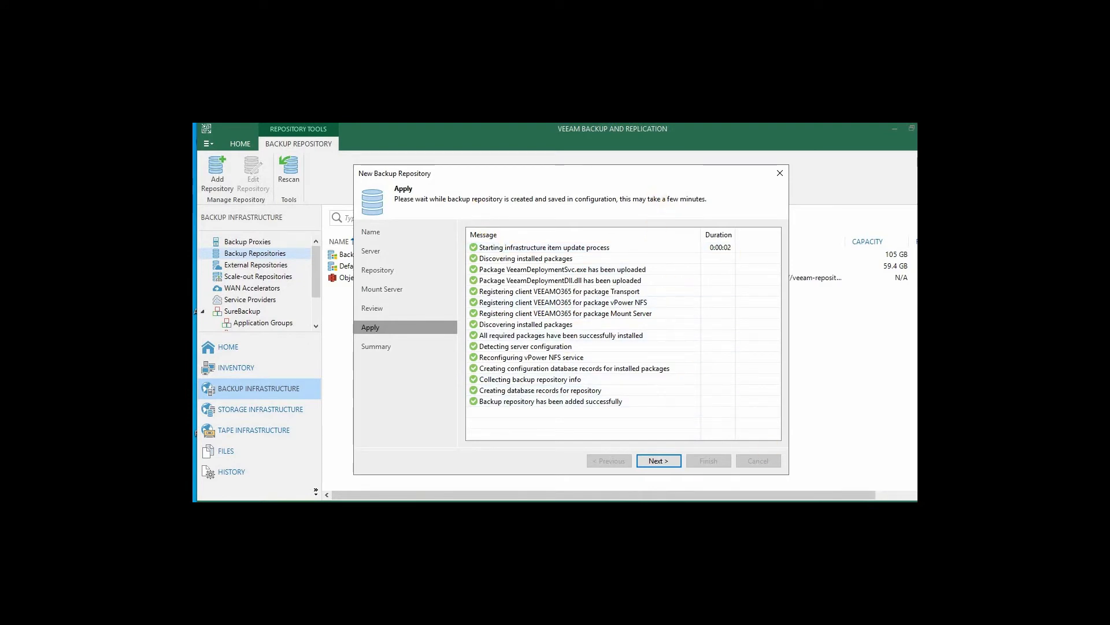
Finish creating the backup repository and decline moving the configuration backup location to it
click(675, 461)
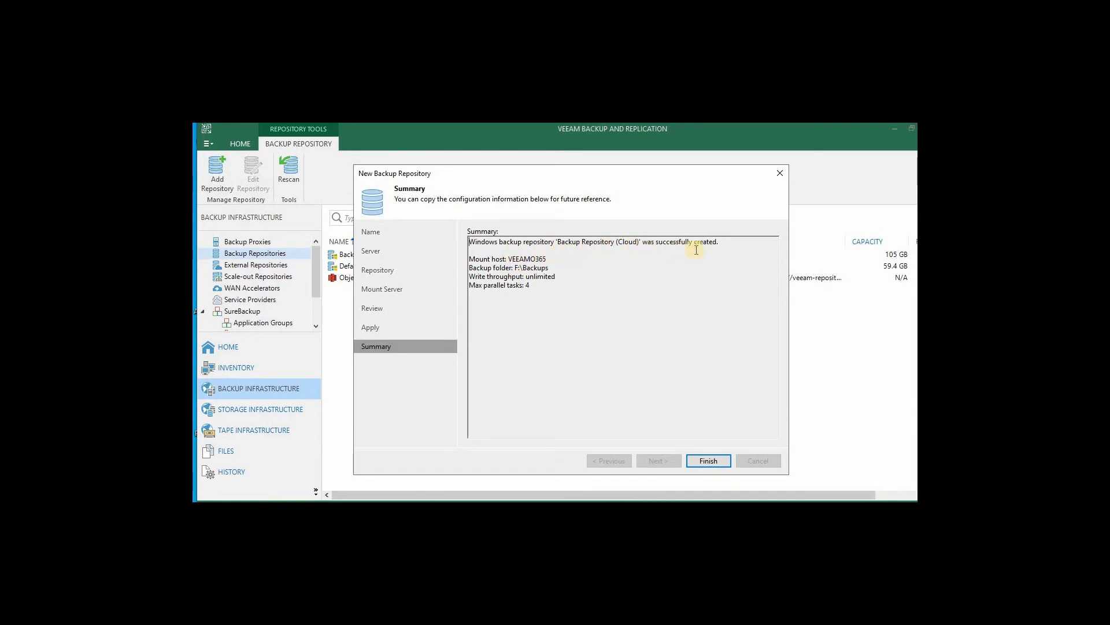
click(715, 458)
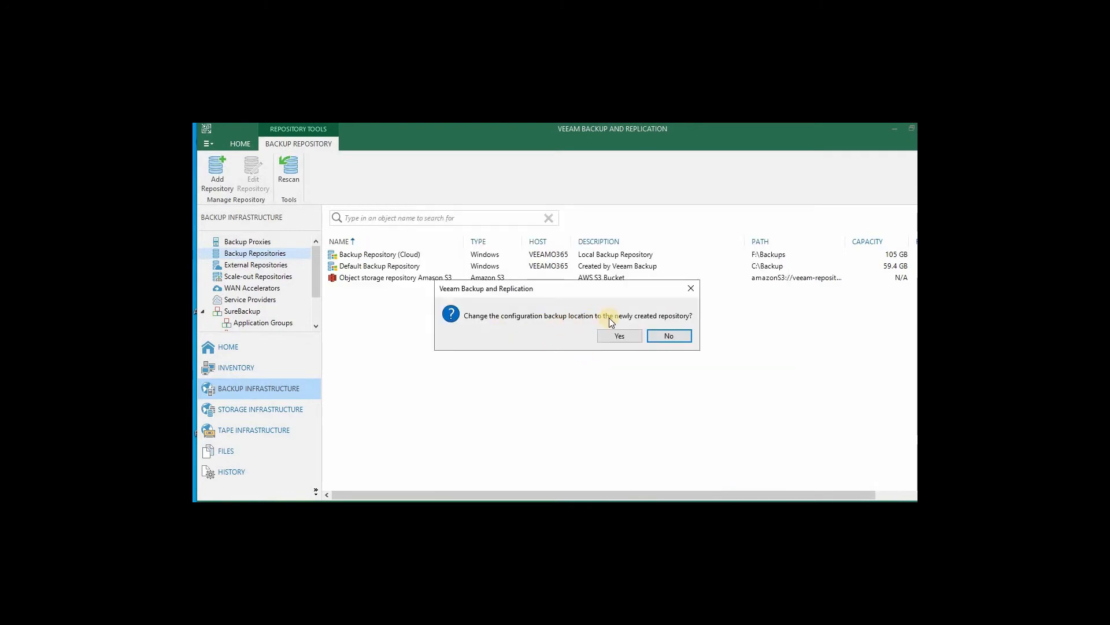
click(682, 338)
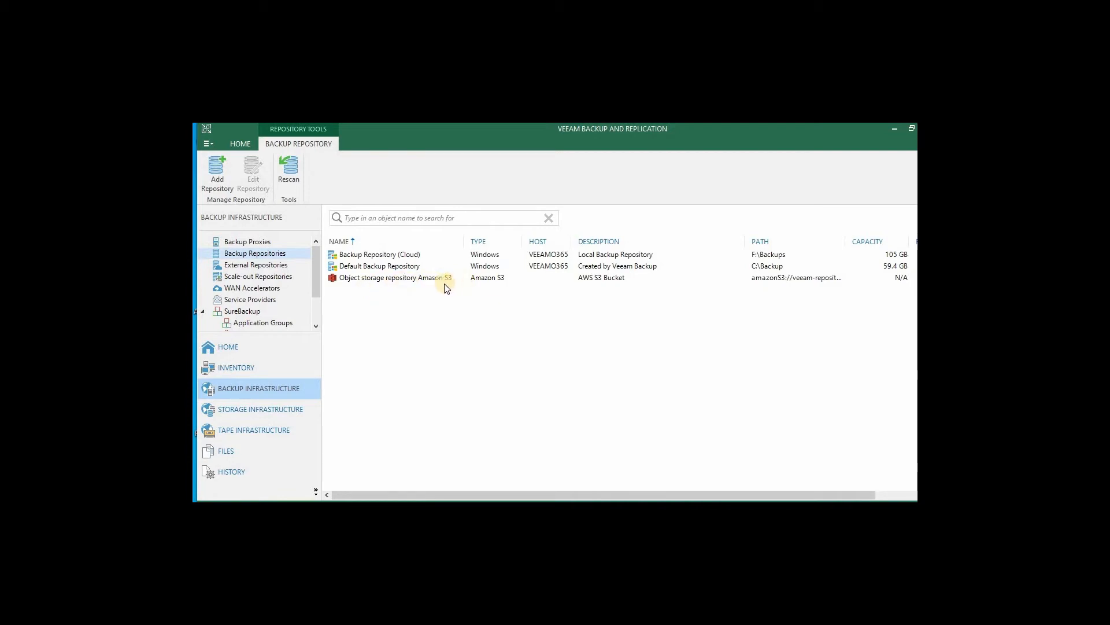
key(alt+Tab)
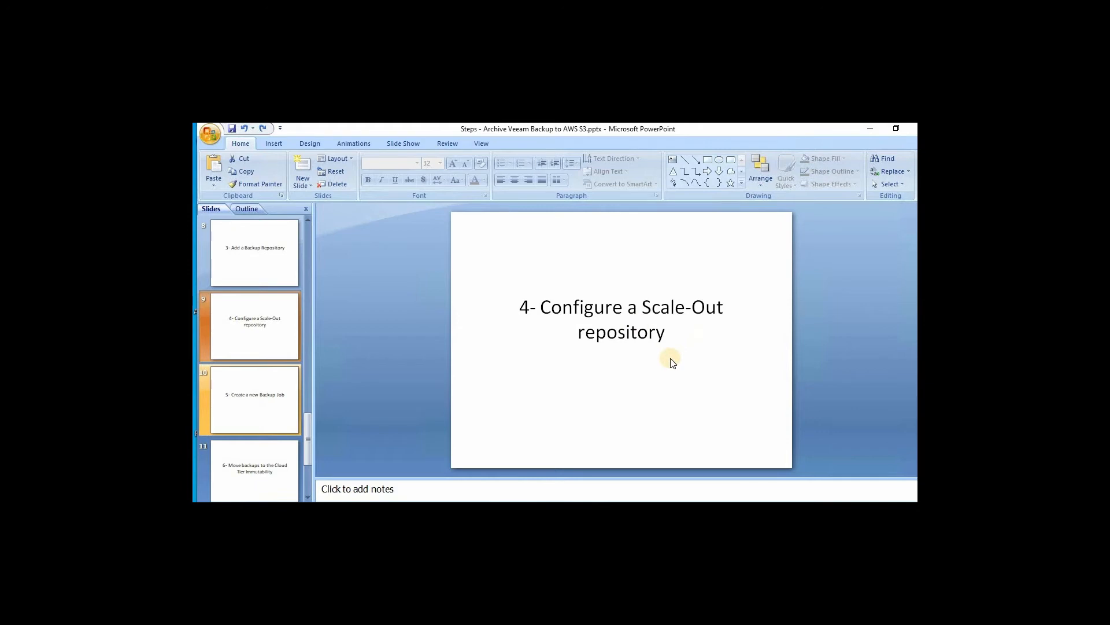
key(alt+Tab)
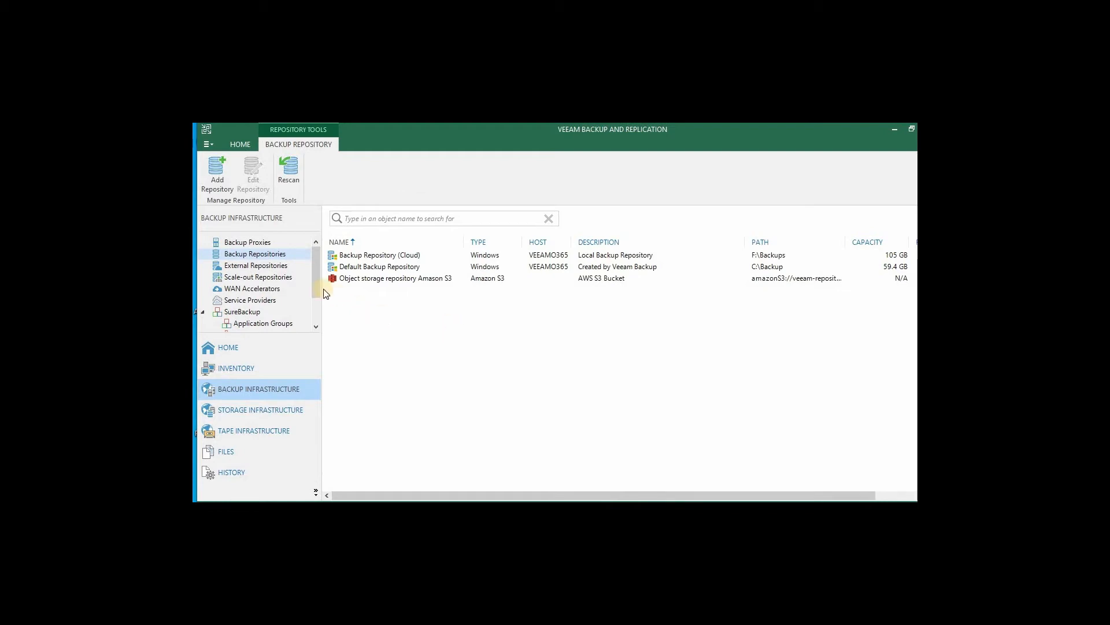
Start a new scale-out repository and name it Scale-out Backup Repository Amazon
click(253, 279)
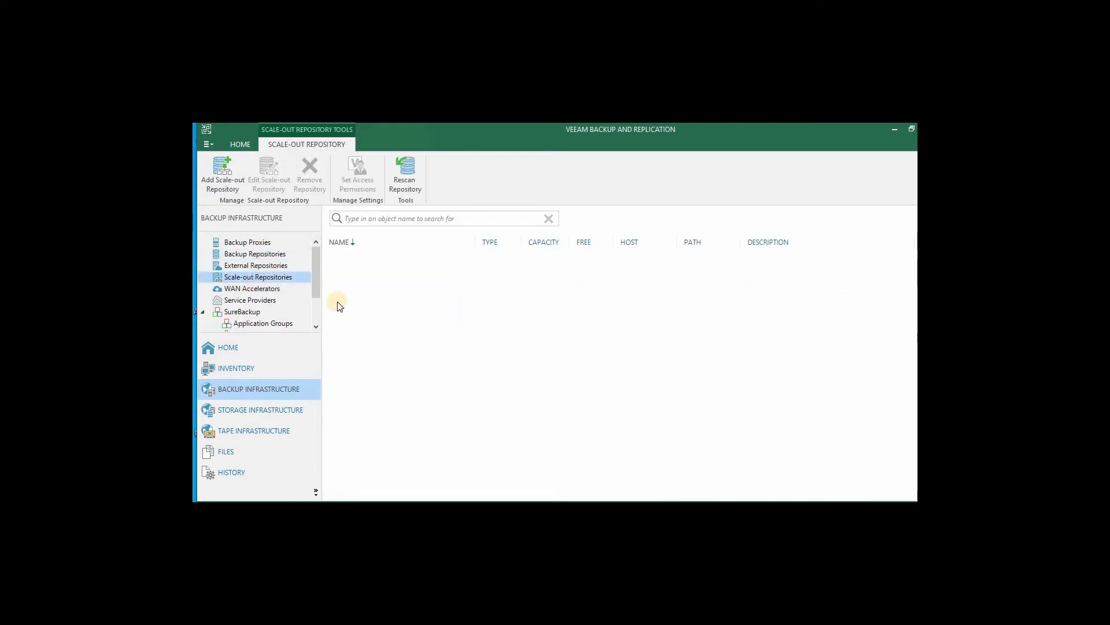
click(233, 183)
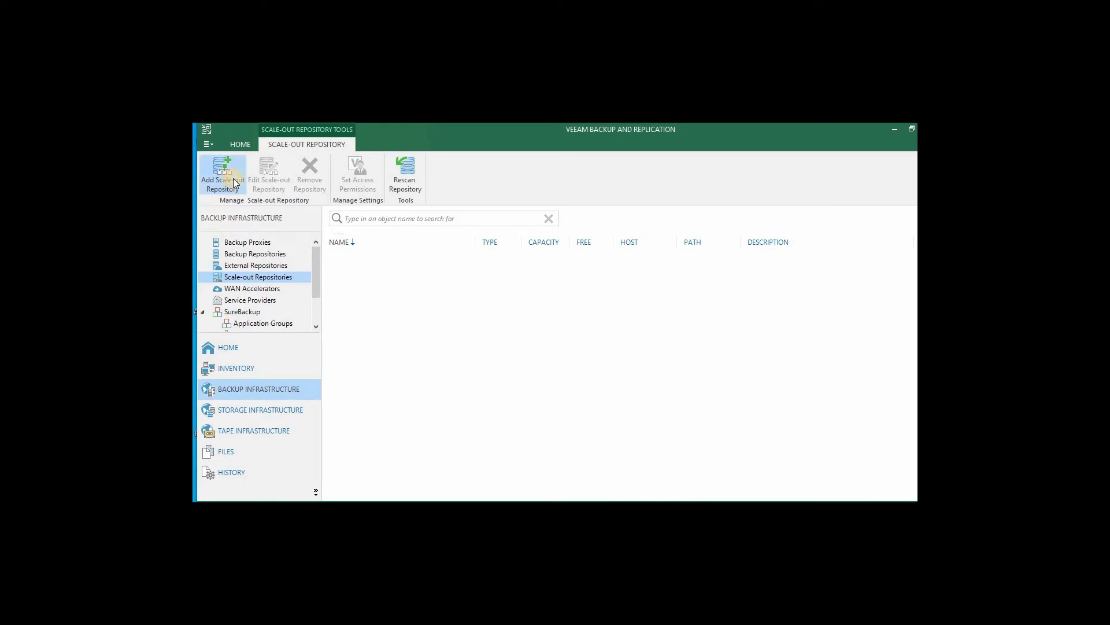
click(563, 237)
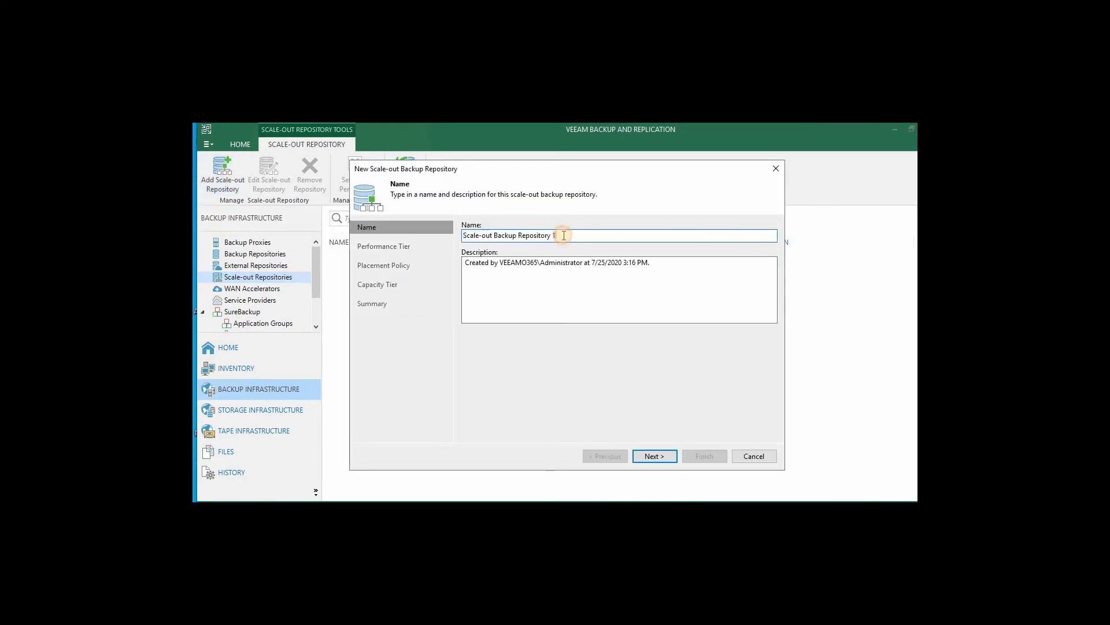
key(BackSpace)
text(A)
text(z)
text(mazon)
Replace the scale-out repository's default description with "AWS Scale-out Repository" and accept the name settings
drag(662, 264, 450, 267)
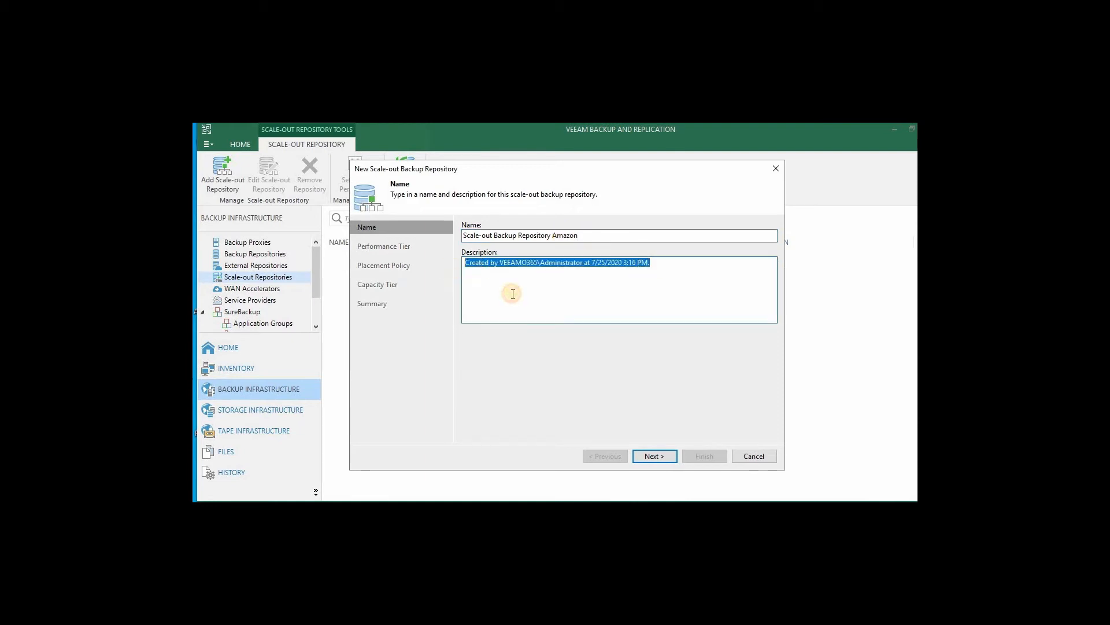
text(AWS S)
key(BackSpace)
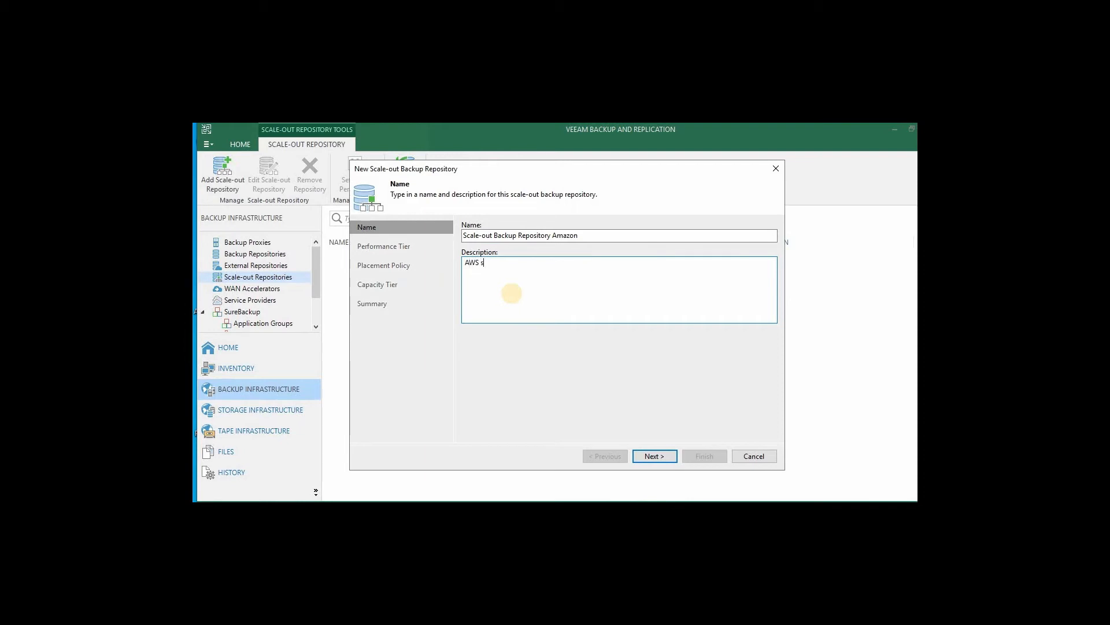
key(BackSpace)
key(BackSpace)
text(Scale-out Repository)
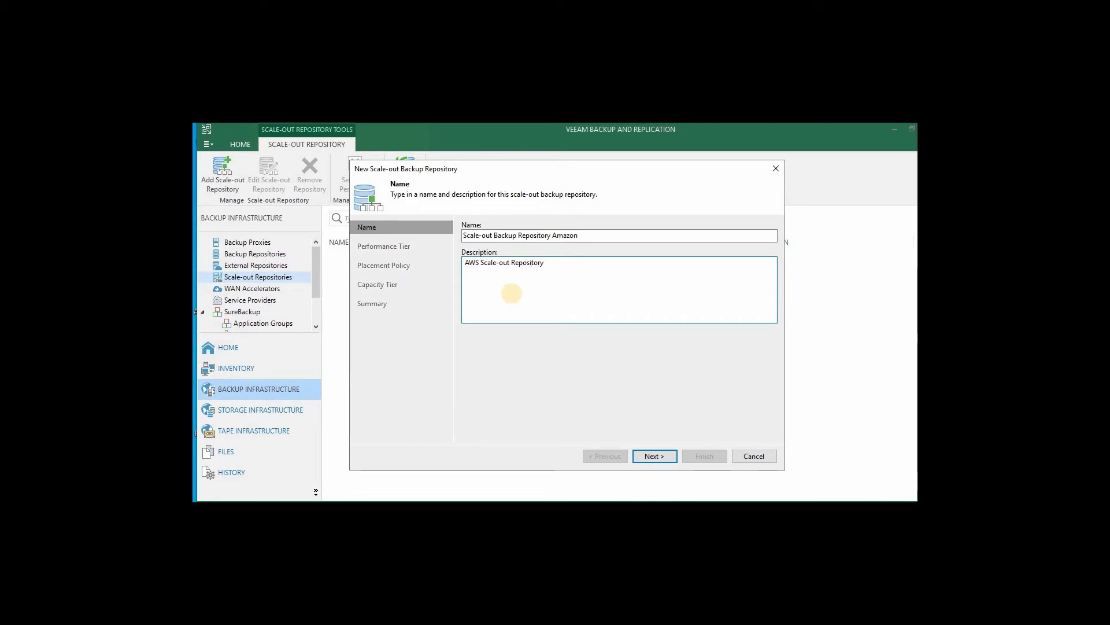
click(656, 456)
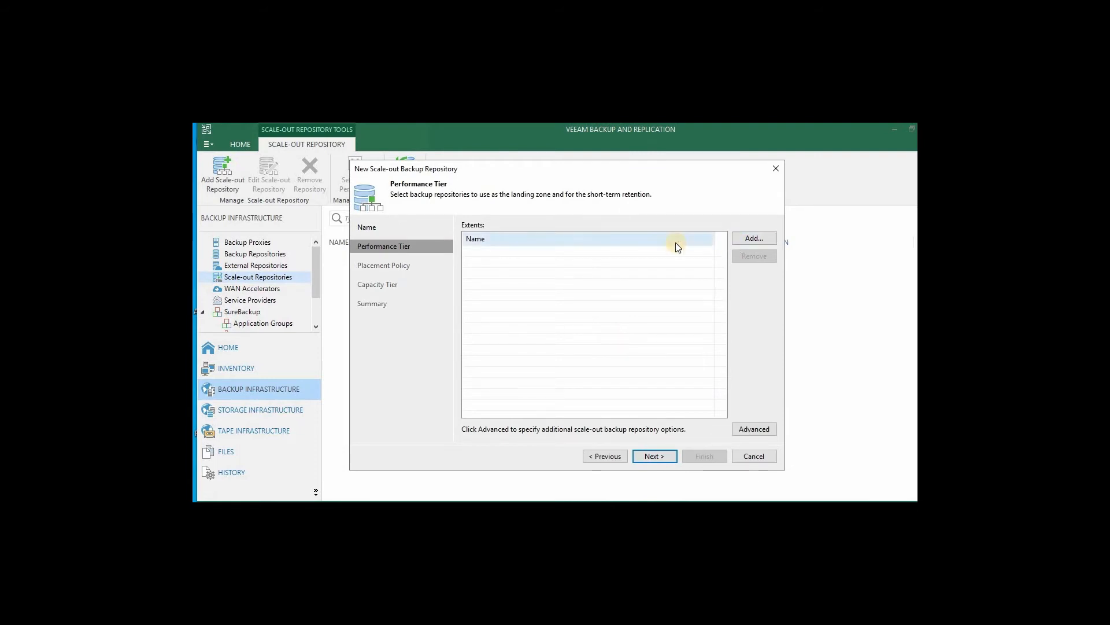
Add Backup Repository (Cloud) as the performance tier extent and create the scale-out repository with the Data locality placement policy
click(754, 237)
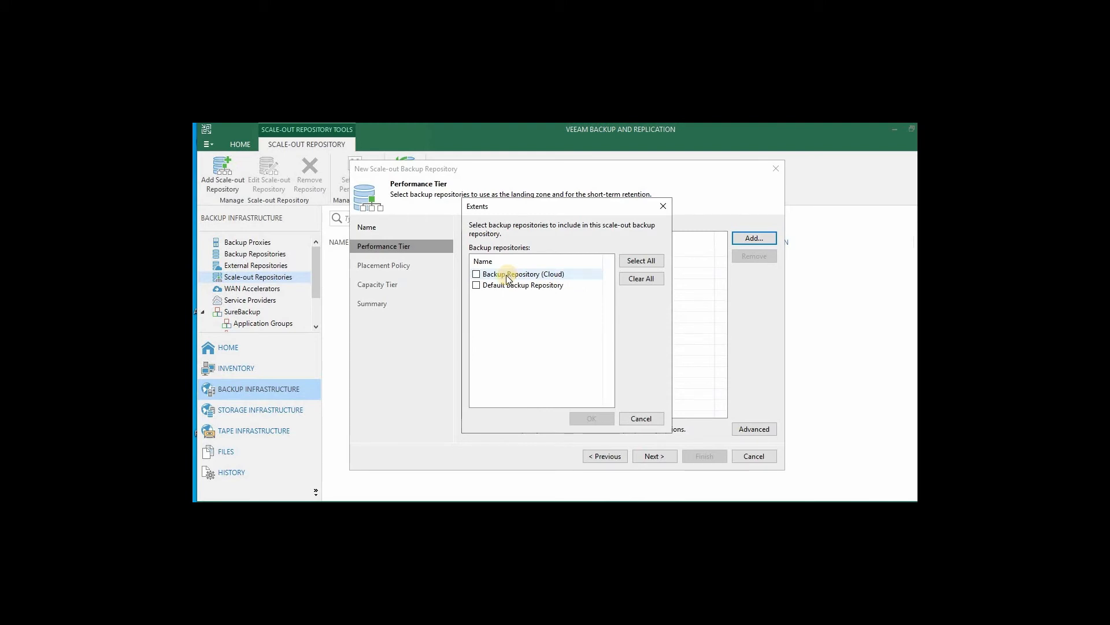
click(476, 274)
click(592, 418)
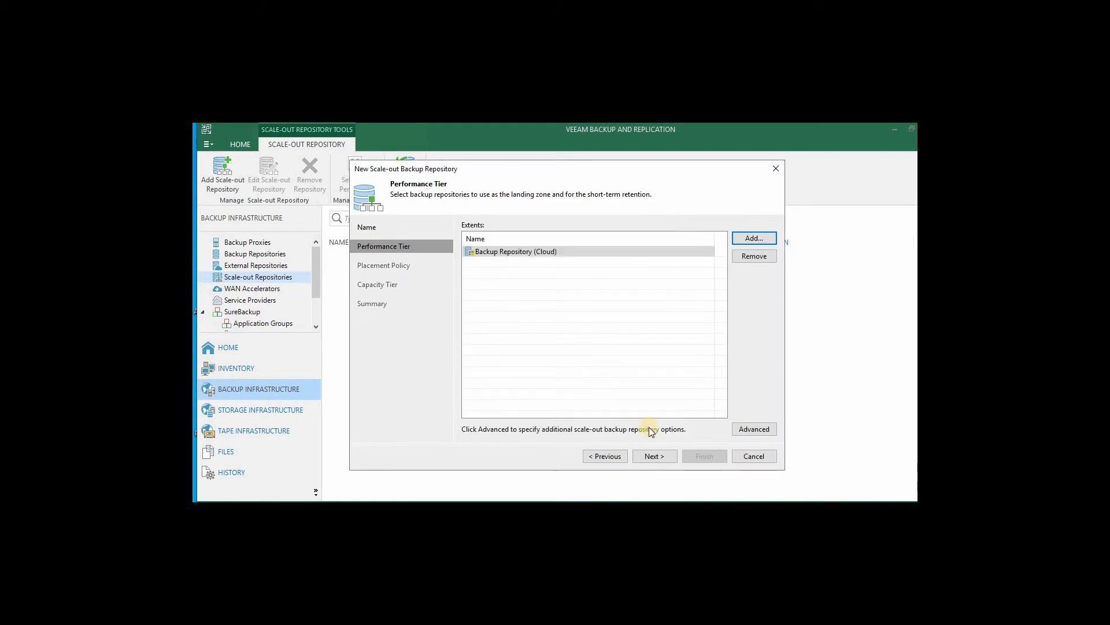
click(660, 454)
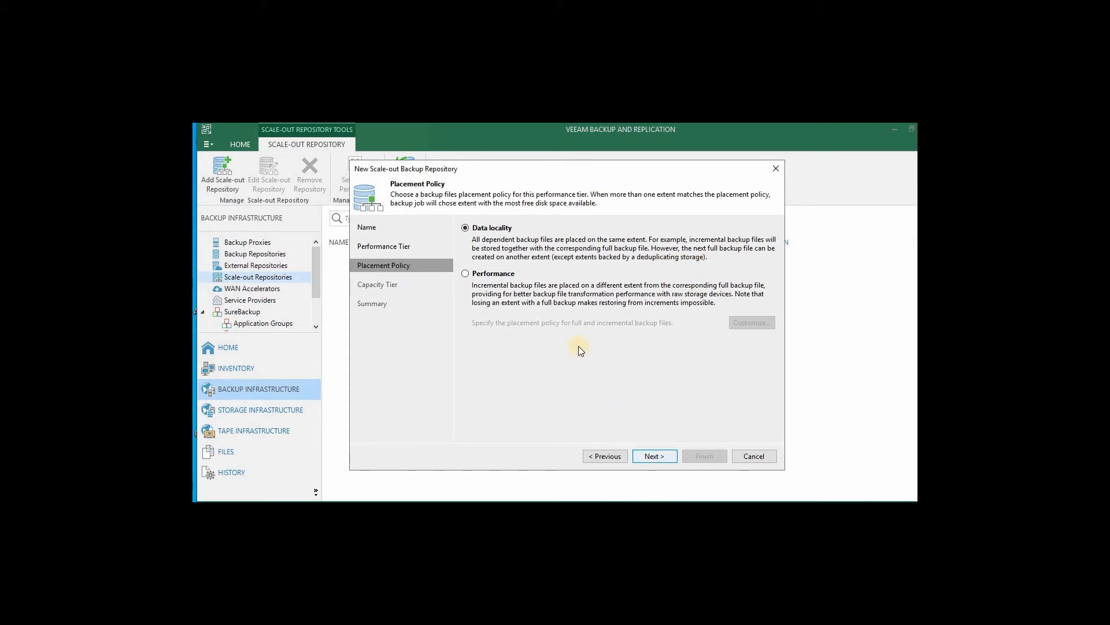
key(Return)
key(Return)
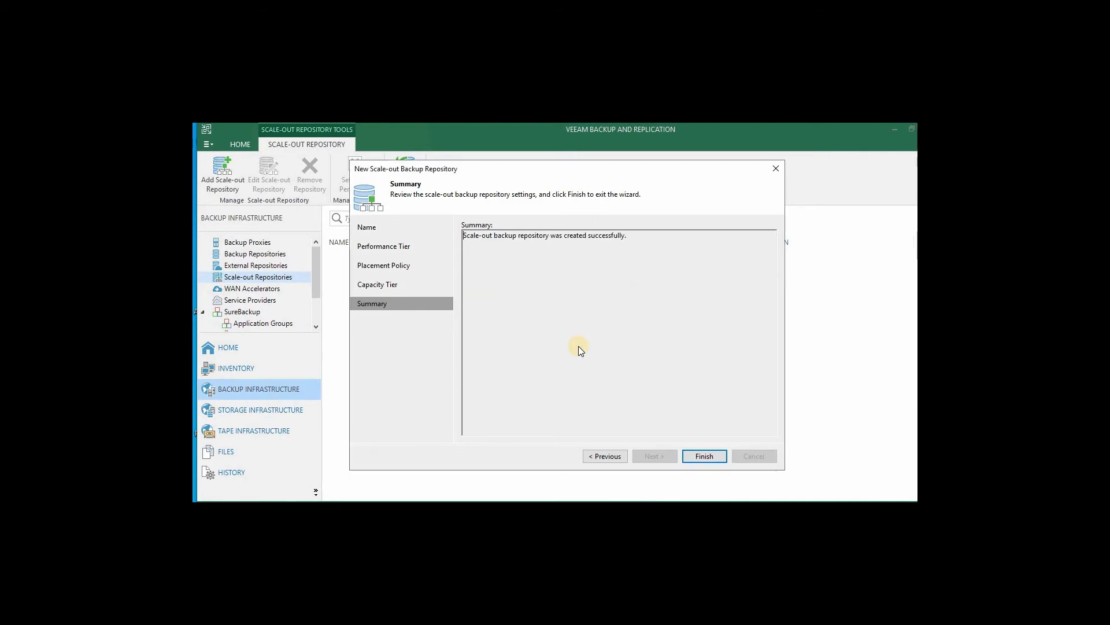
Extend the capacity tier with Object storage repository Amason S3 and move backup files older than 30 days to it
click(387, 284)
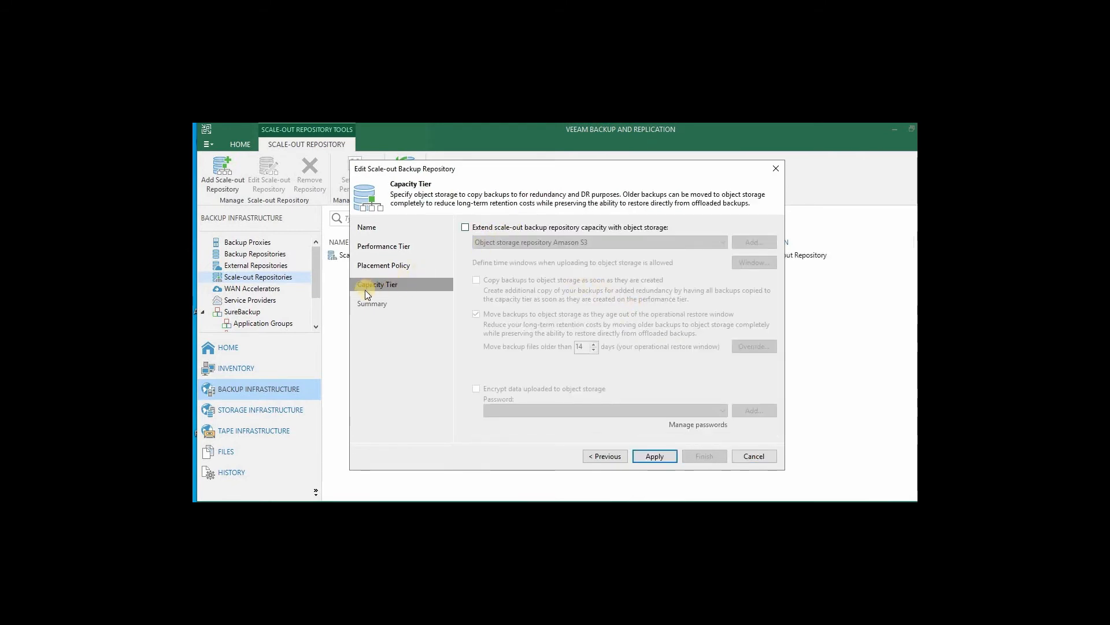
click(465, 226)
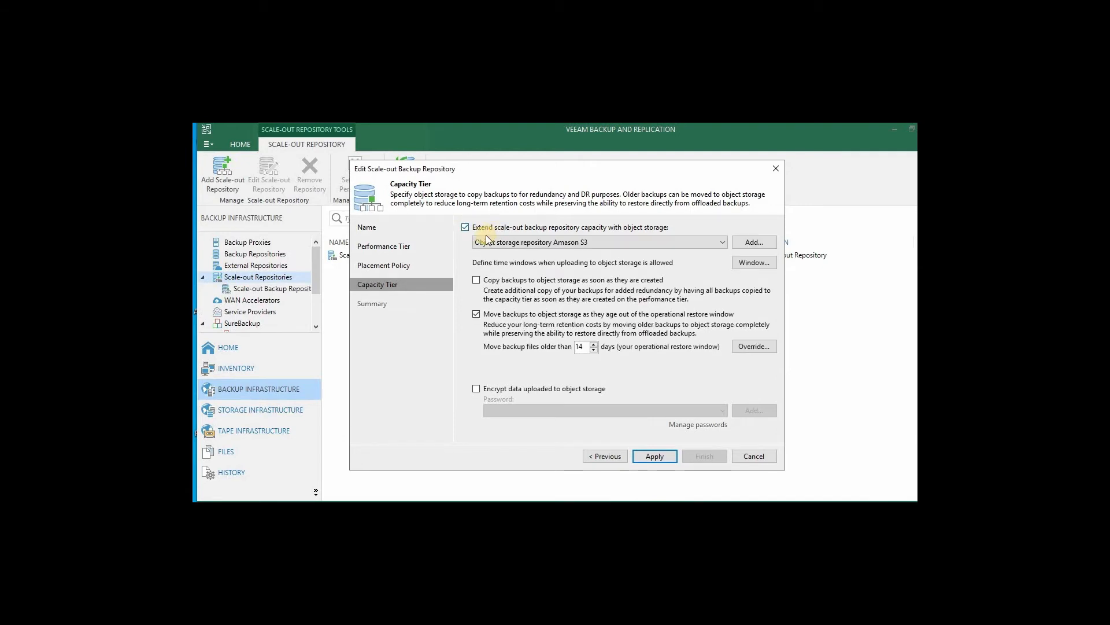
click(648, 243)
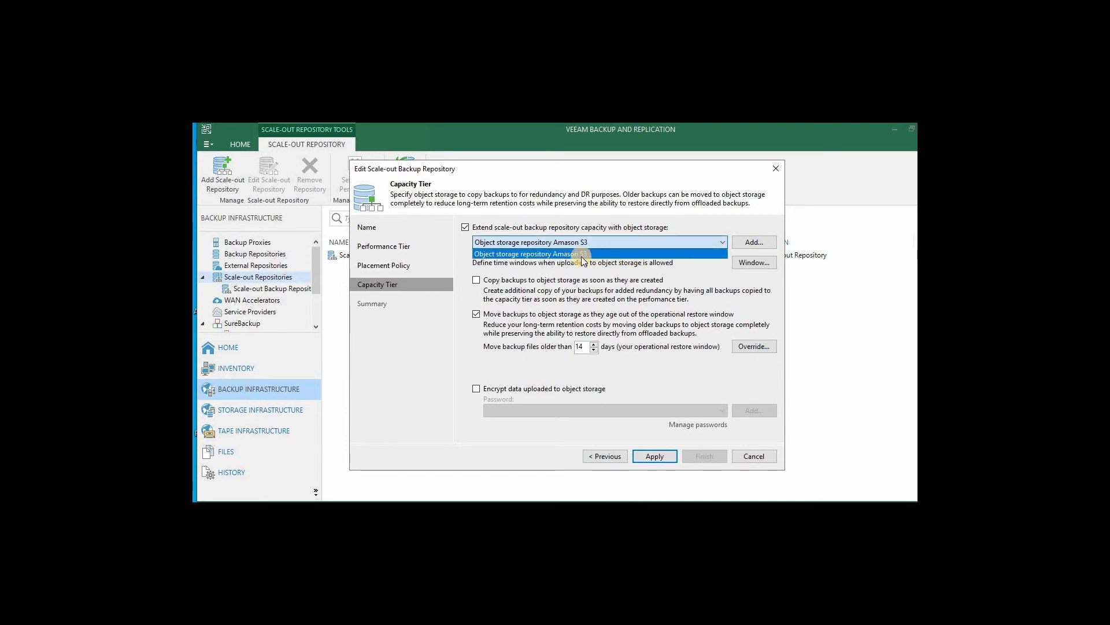
click(607, 240)
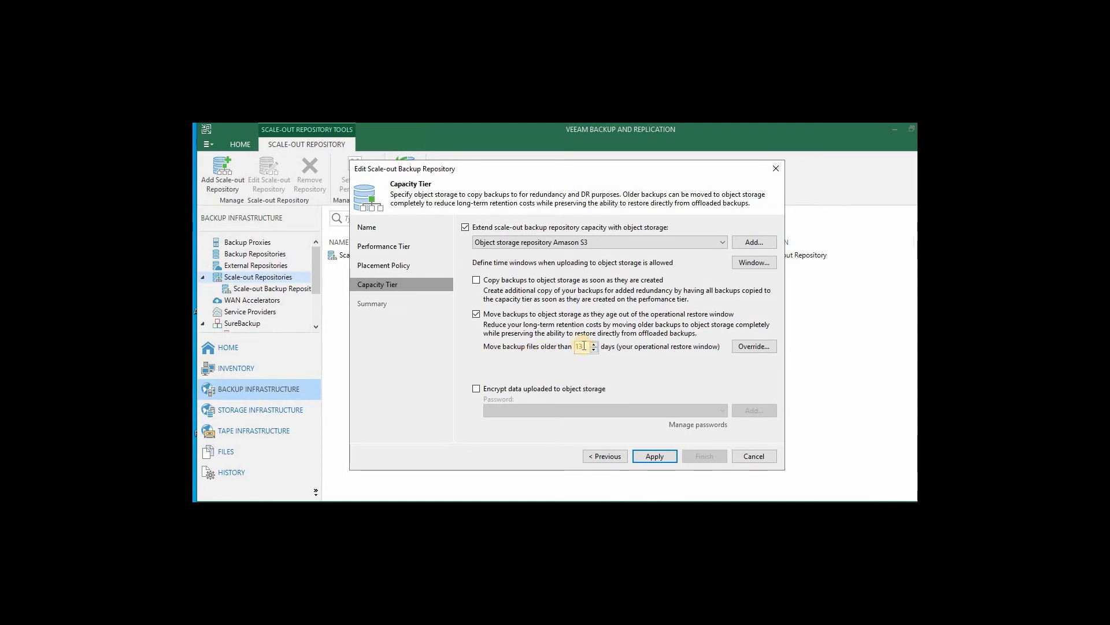
key(Delete)
text(30)
click(755, 345)
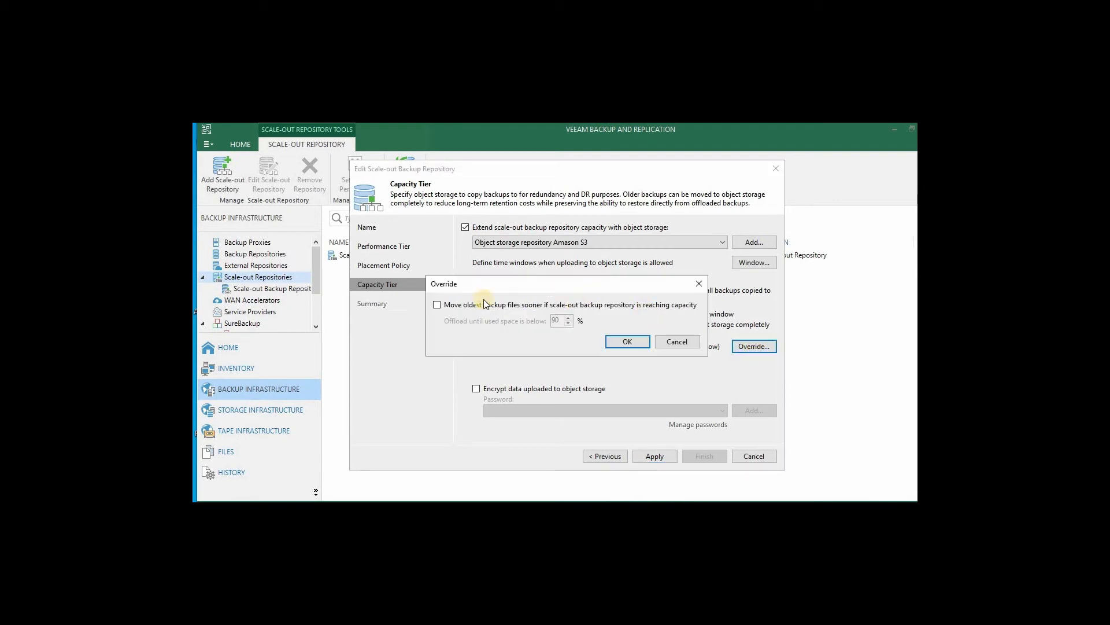
click(470, 313)
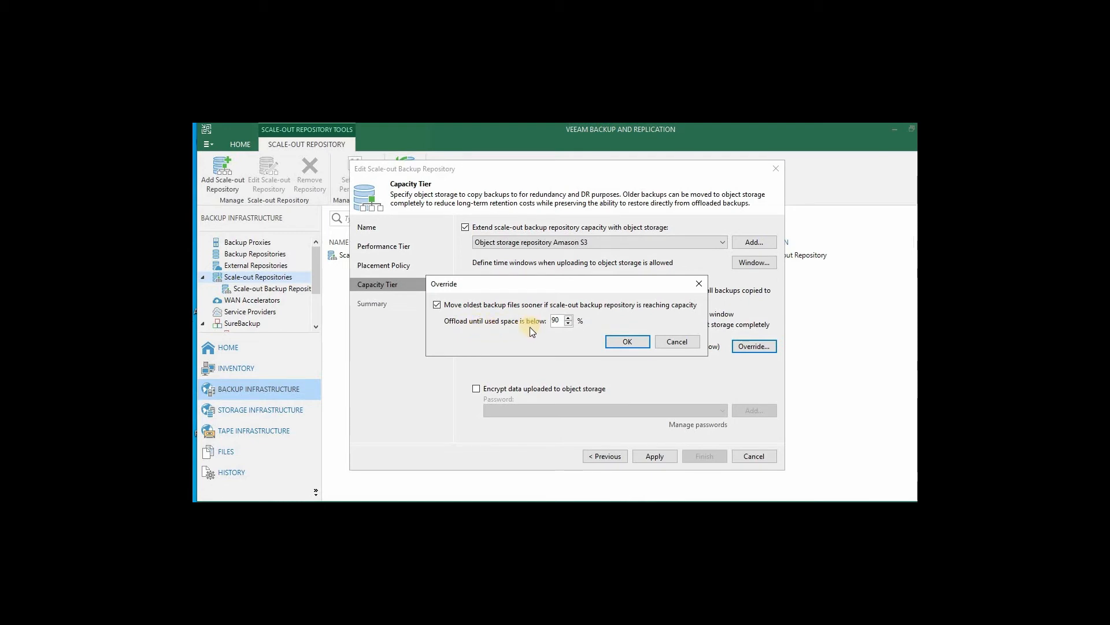
click(438, 304)
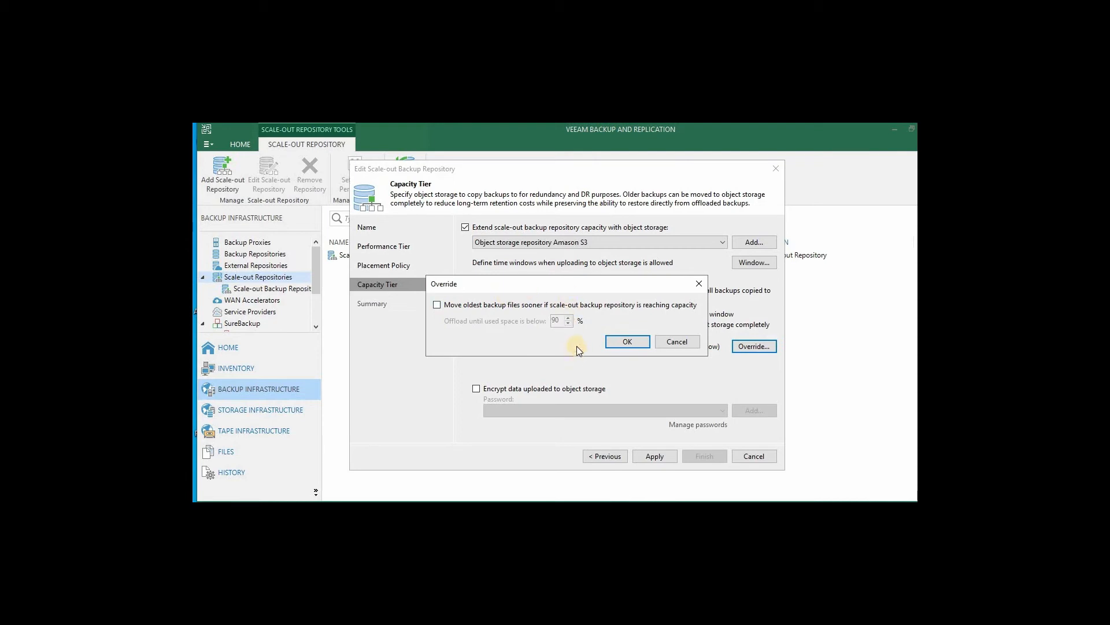
click(675, 342)
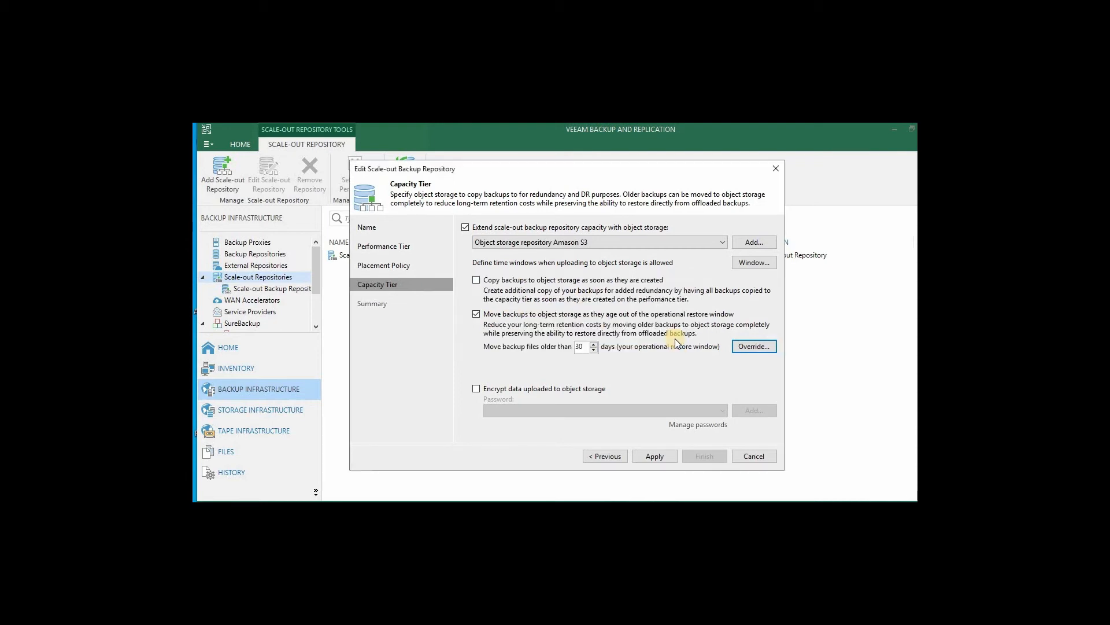
Apply the capacity tier settings, agreeing to import existing backups from object storage, and finish the repository synchronization
click(655, 456)
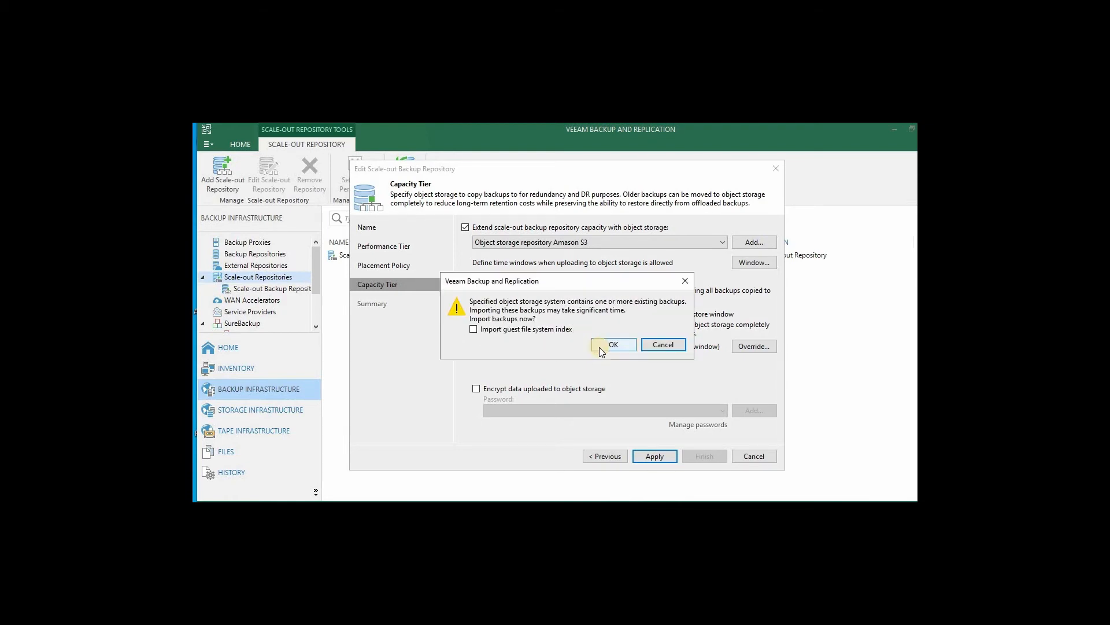
click(613, 343)
click(613, 345)
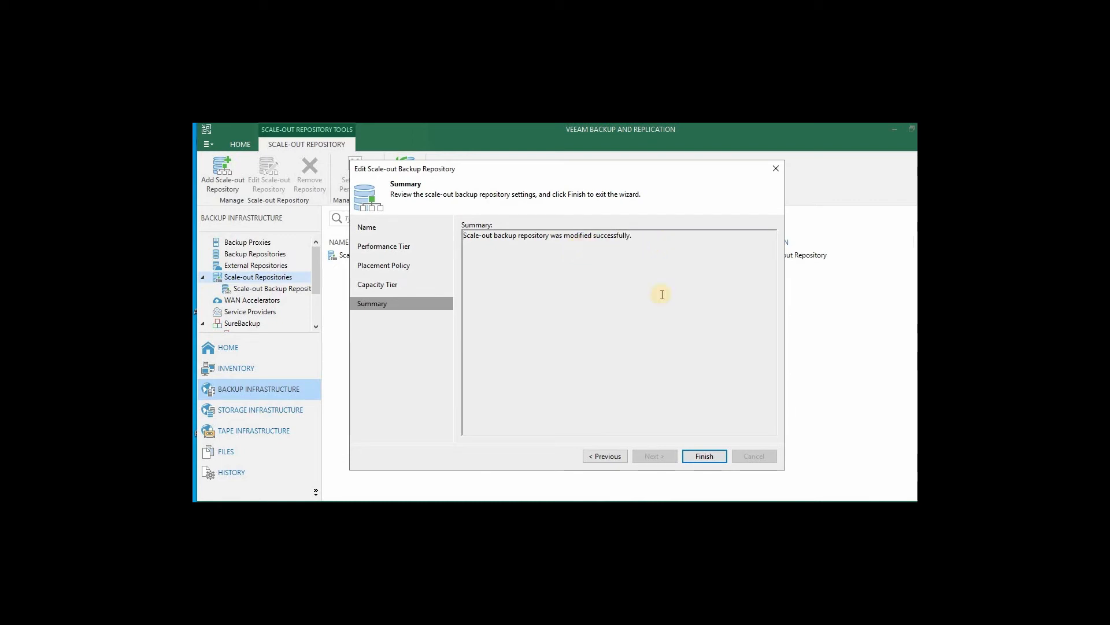
click(704, 456)
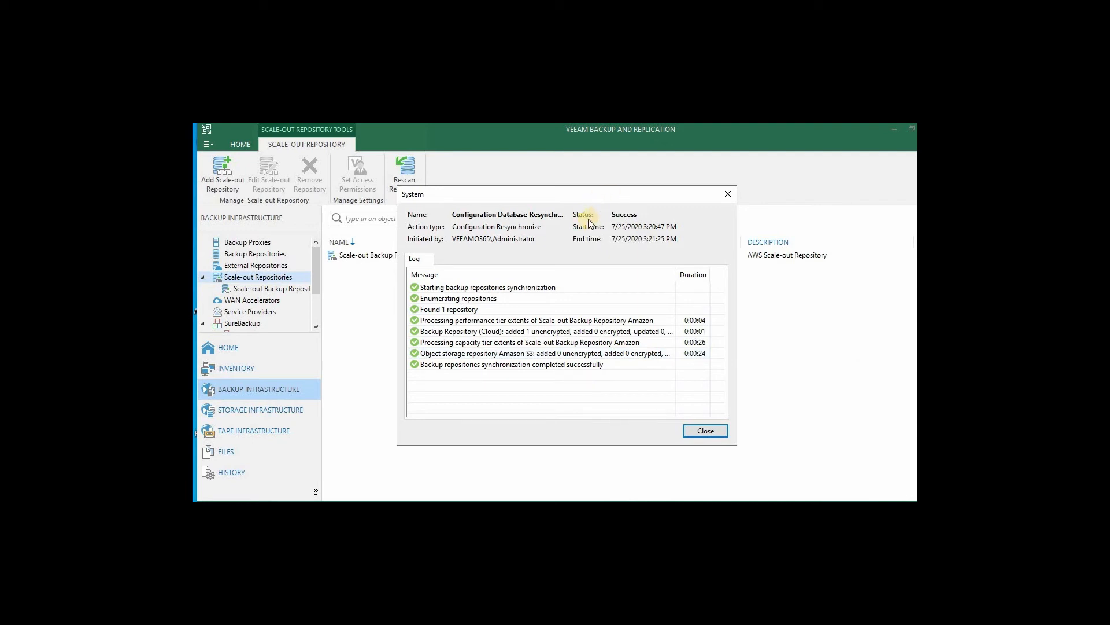
click(707, 431)
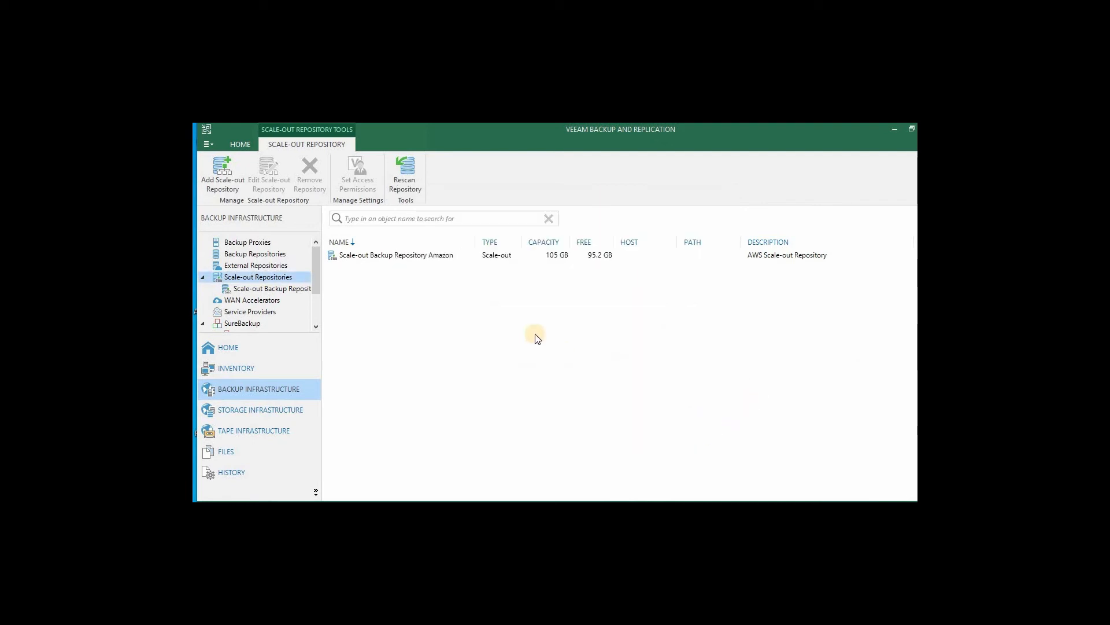
View the extents that make up the Amazon scale-out backup repository
click(296, 288)
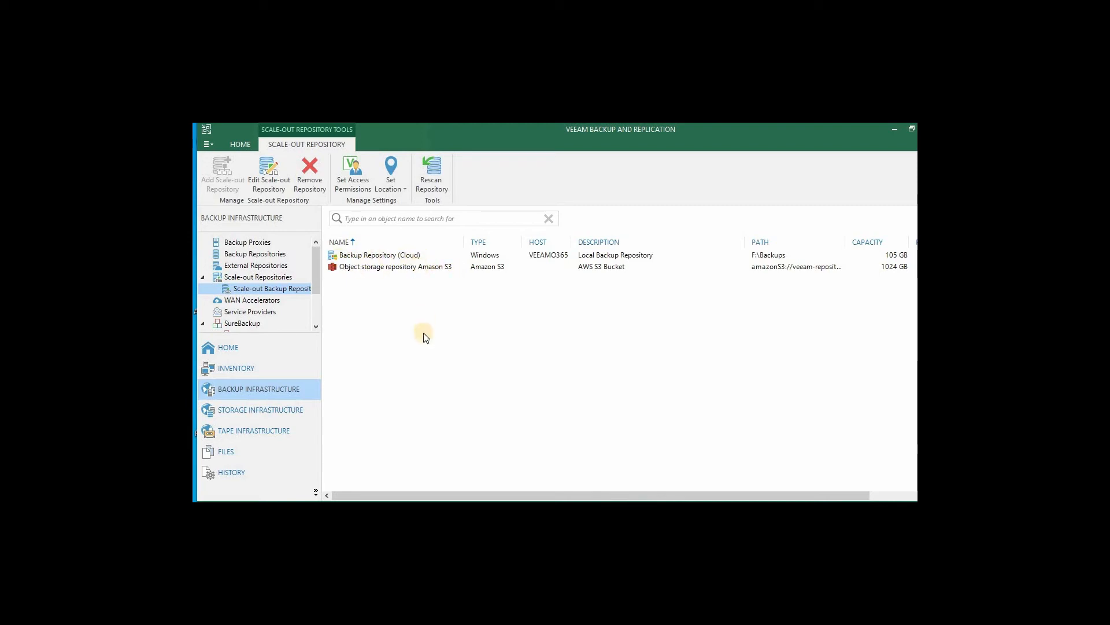
key(alt+Tab)
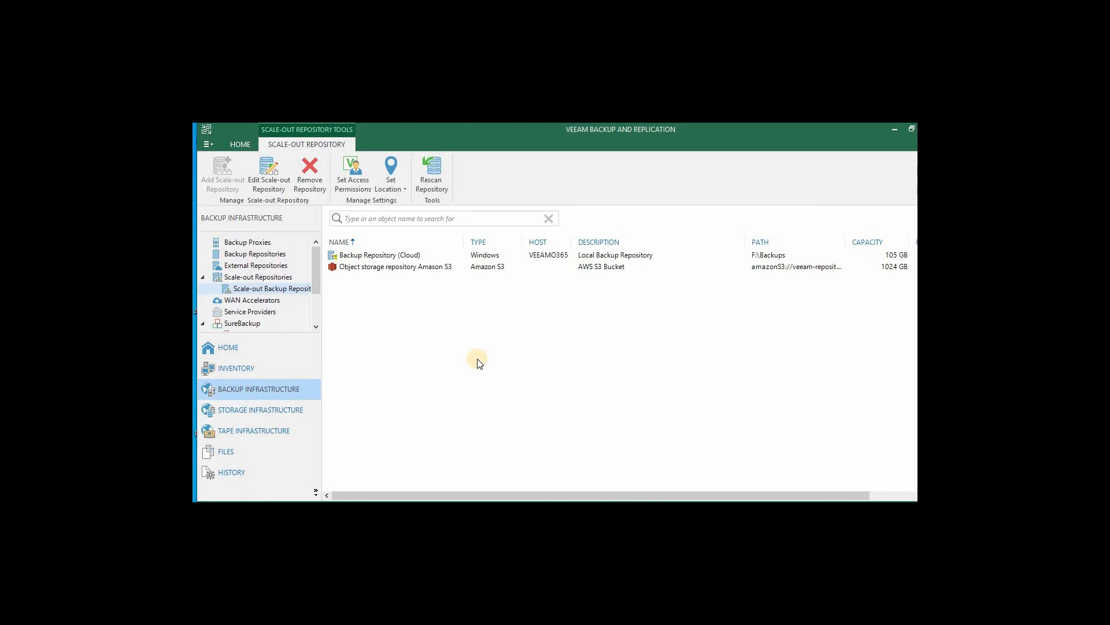
Start creating a new virtual machine backup job from the empty jobs list
click(242, 348)
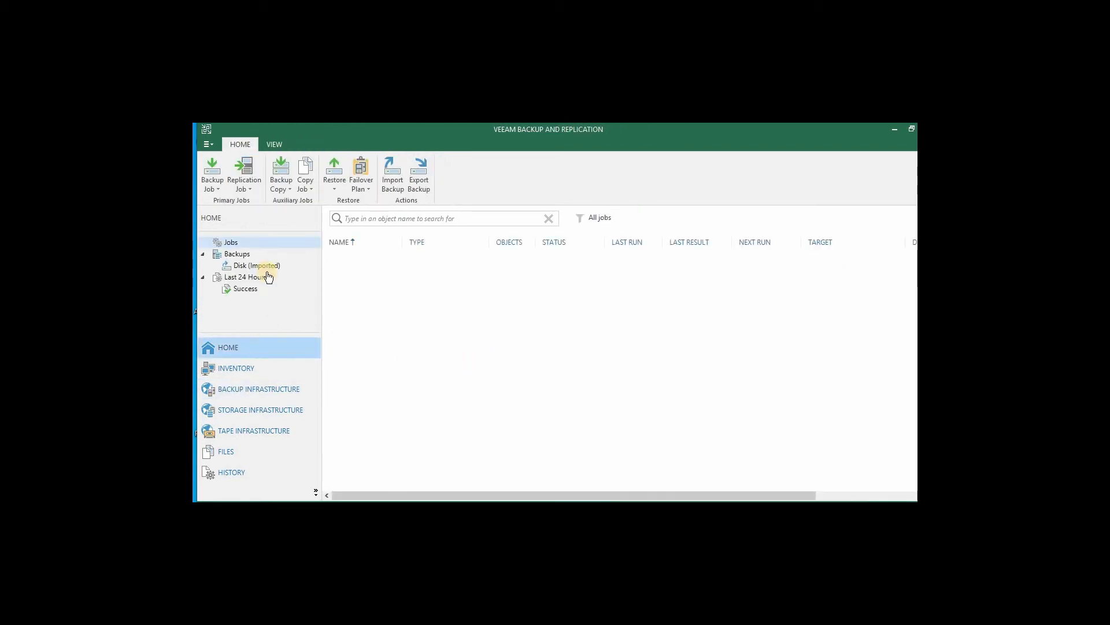
click(215, 185)
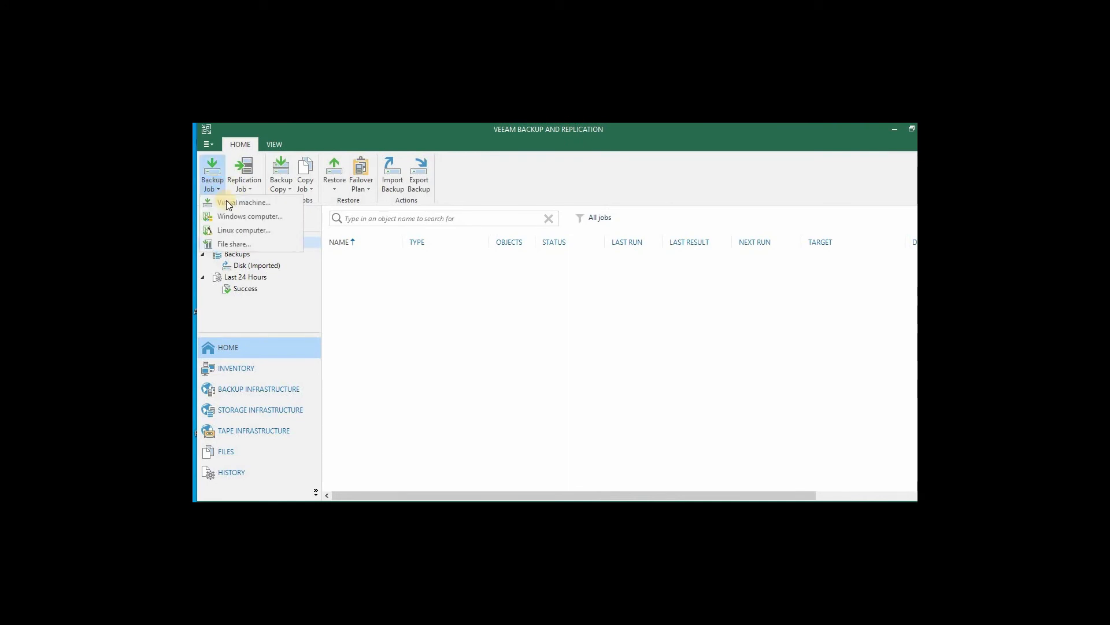
right_click(350, 267)
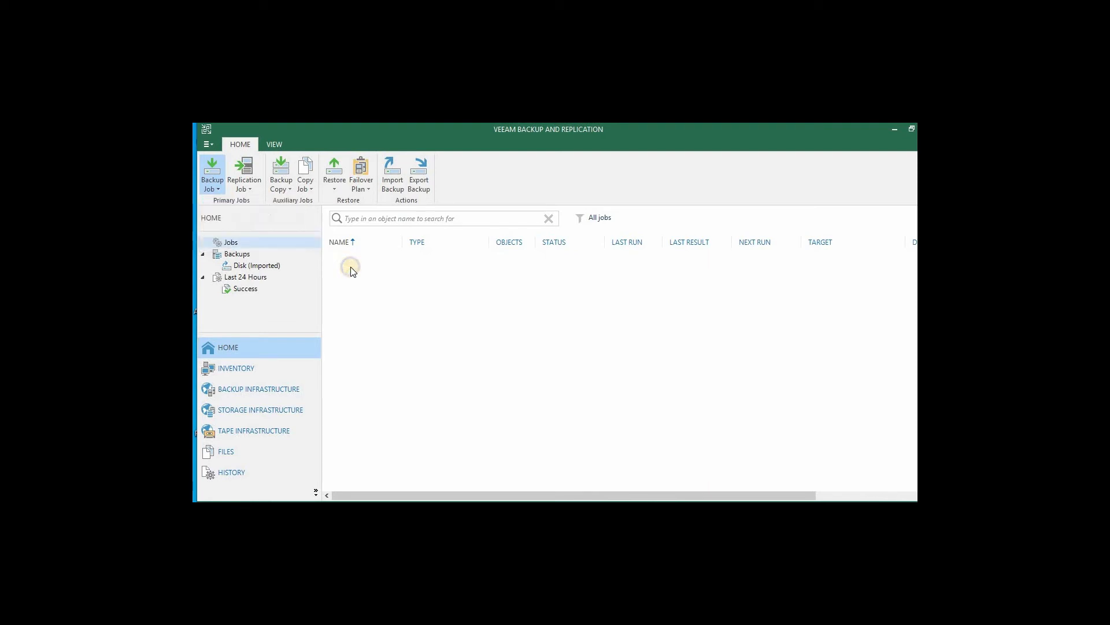
click(414, 275)
click(485, 276)
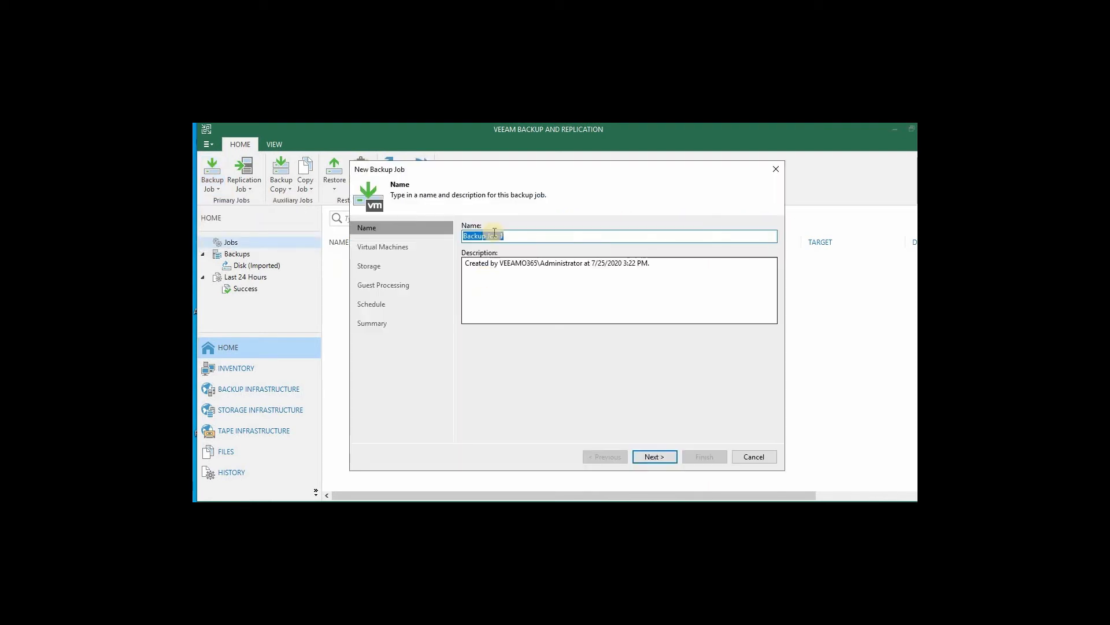
Name the new backup job Serveeer2012
click(514, 236)
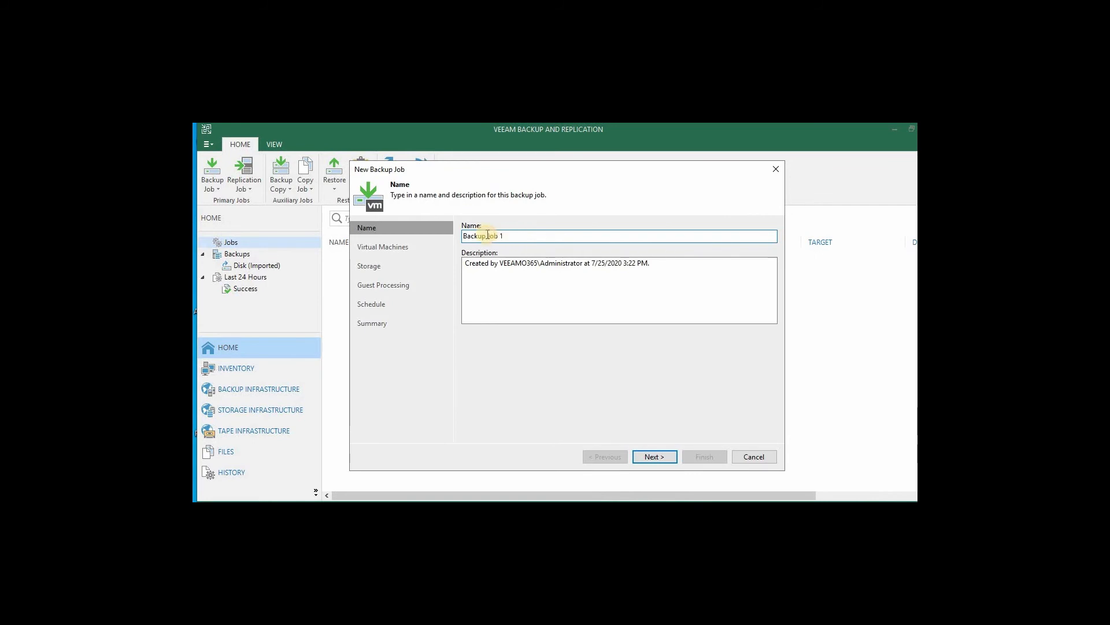
click(431, 231)
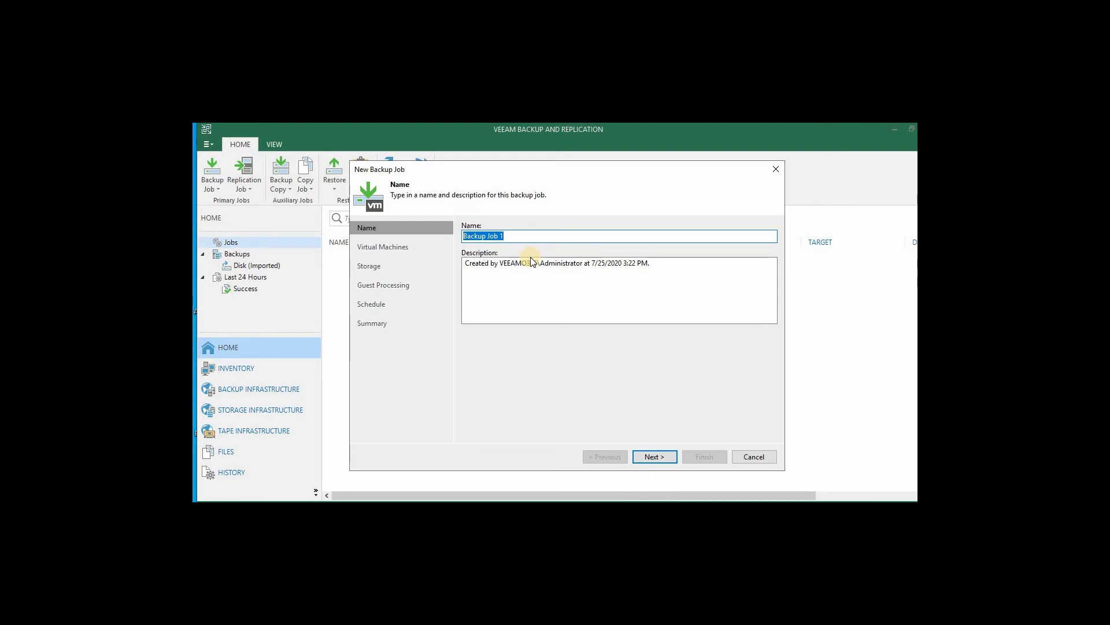
text(Serveeer2012)
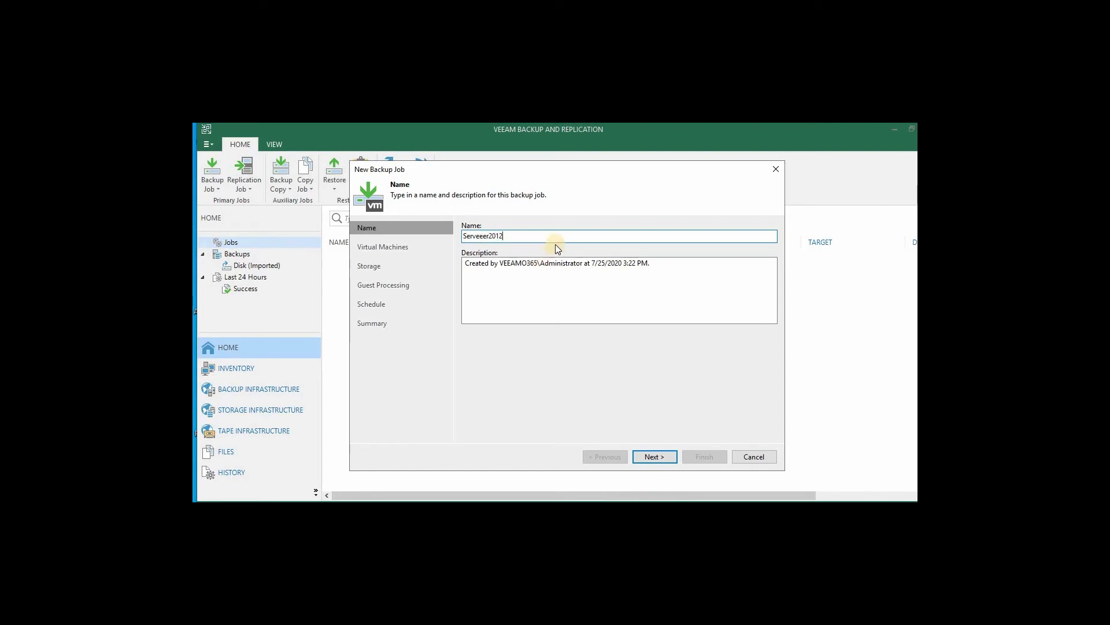
Replace the job's default description with Virtual Machine and continue to the virtual machine selection
drag(466, 263, 673, 269)
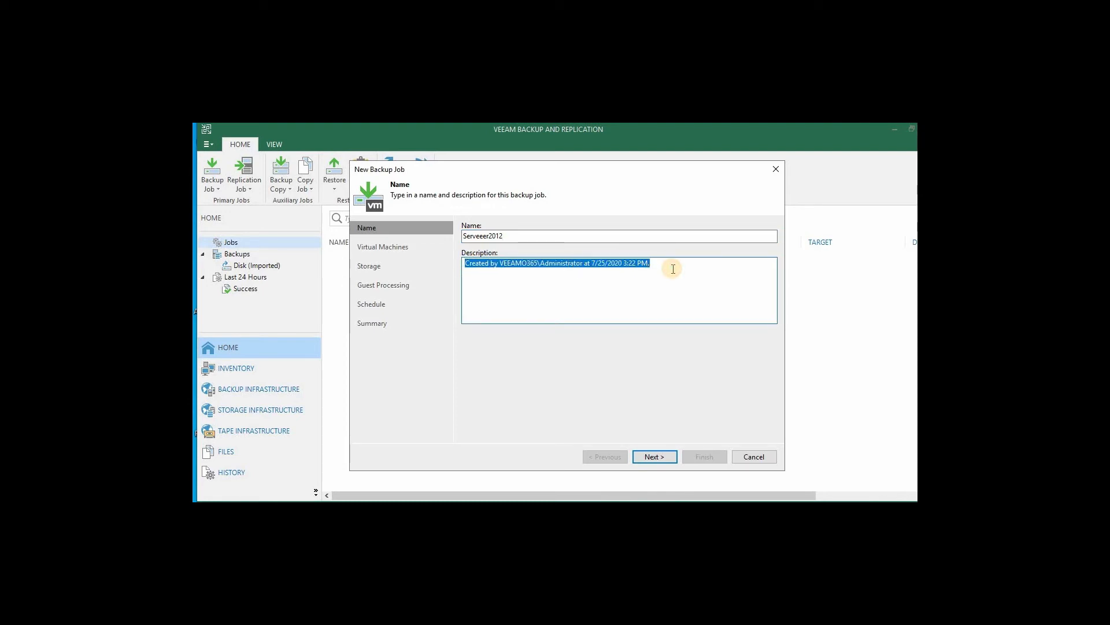
text(Widnows)
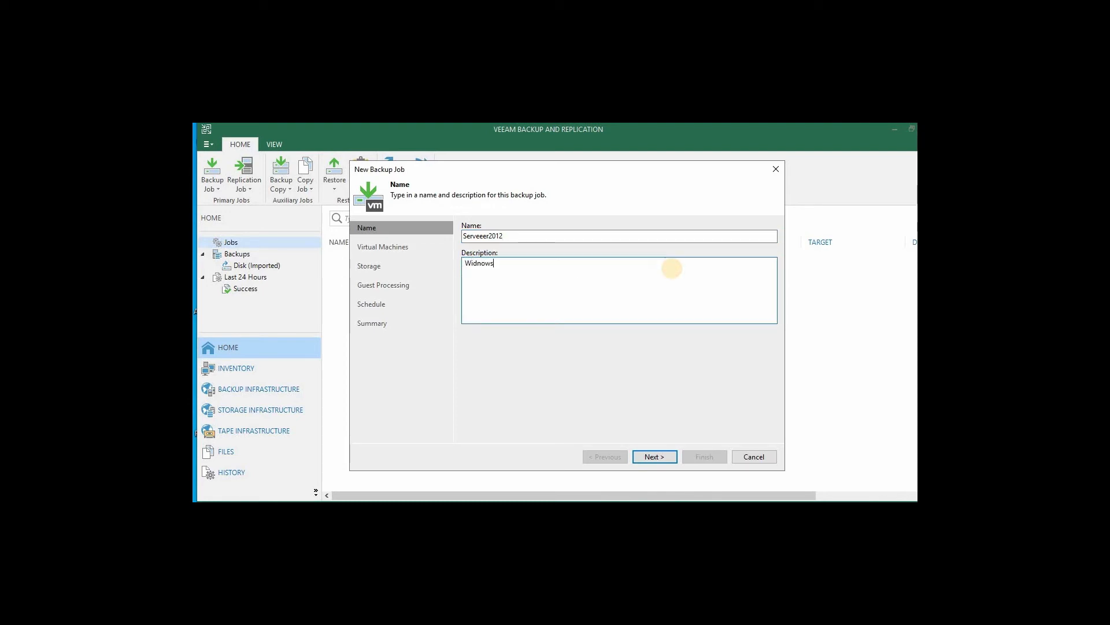
key(BackSpace)
key(BackSpace)
key(BackSpace)
key(BackSpace)
key(BackSpace)
key(BackSpace)
key(BackSpace)
text(Virtual Machine)
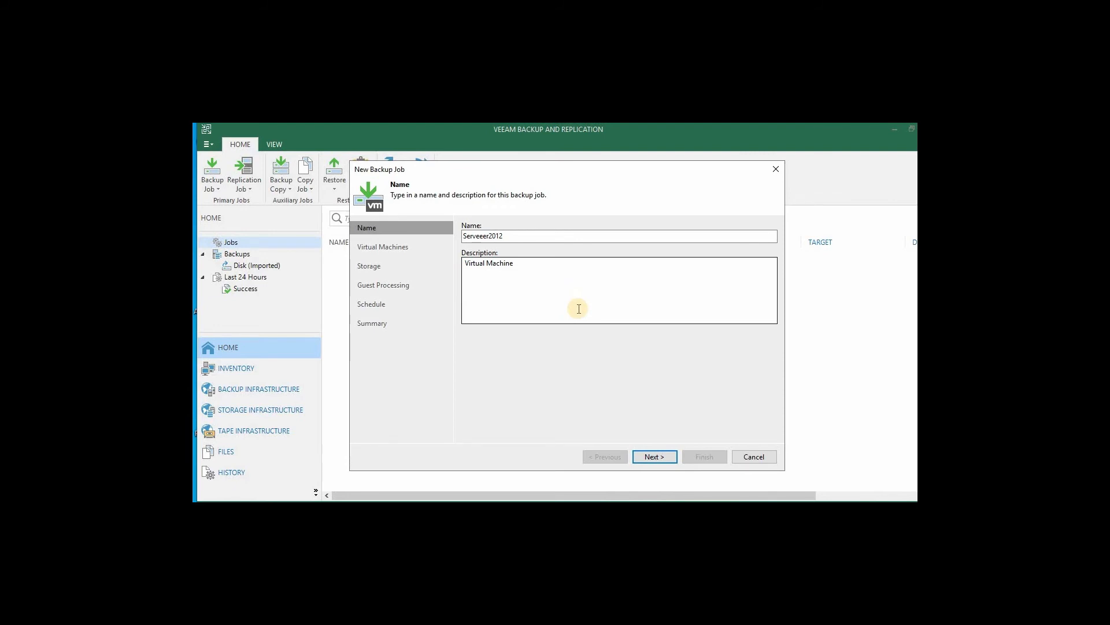
click(663, 457)
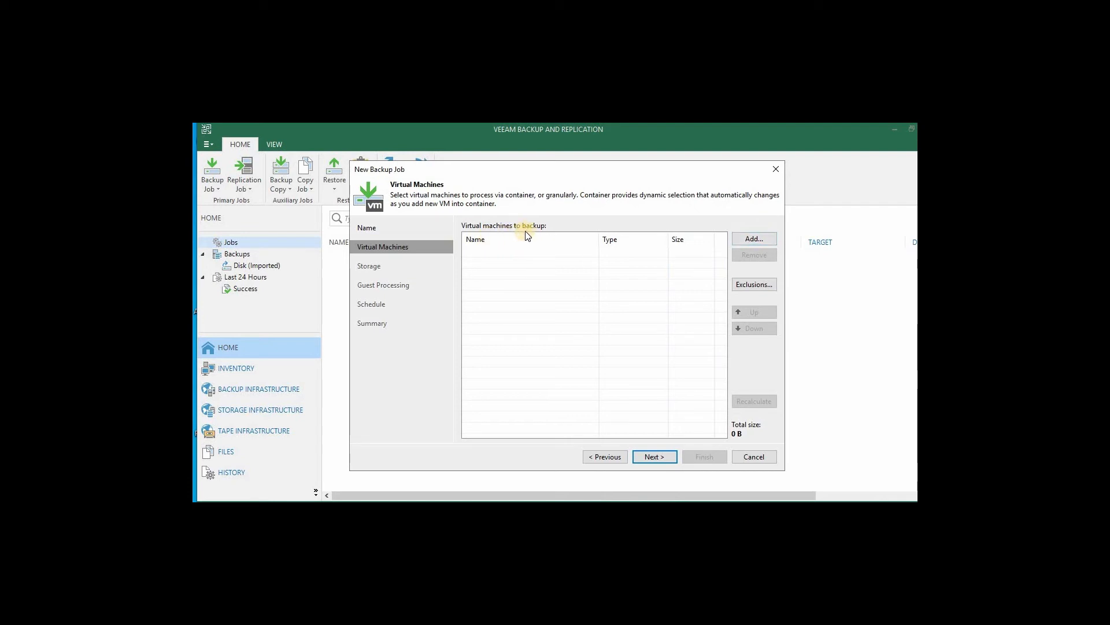
Add the virtual machine server 2012 from host 192.168.153.169 to the backup job
click(757, 240)
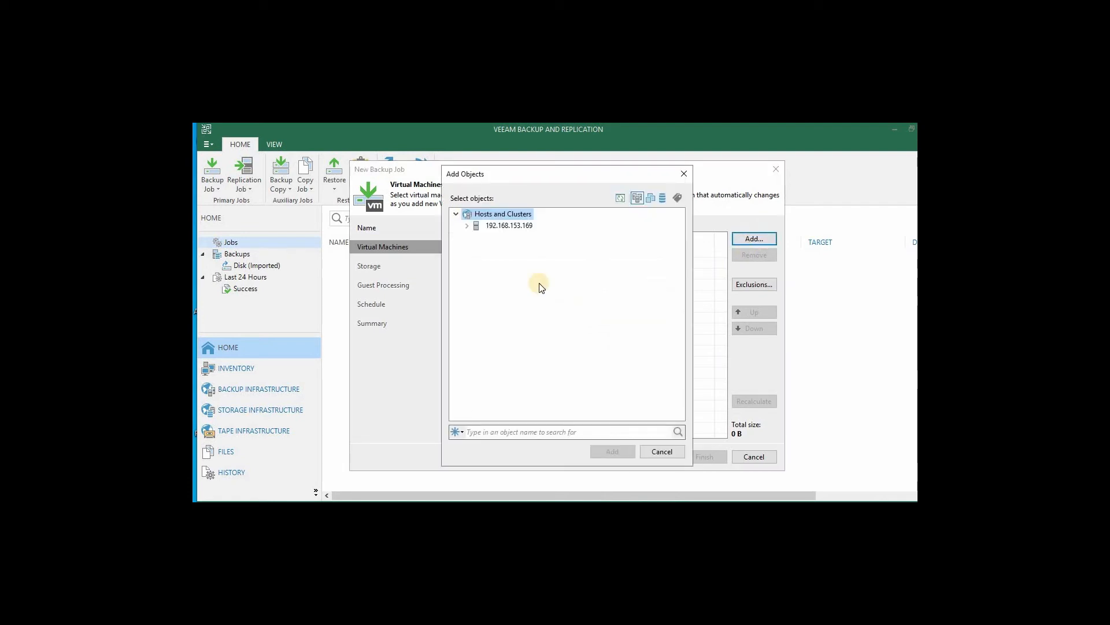
click(467, 226)
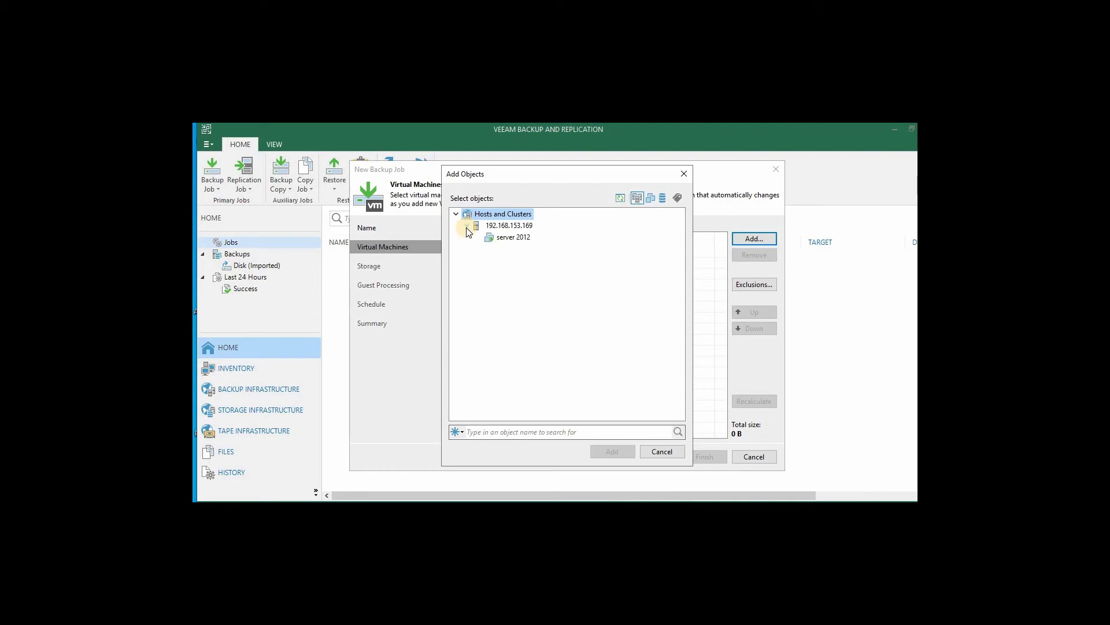
click(512, 237)
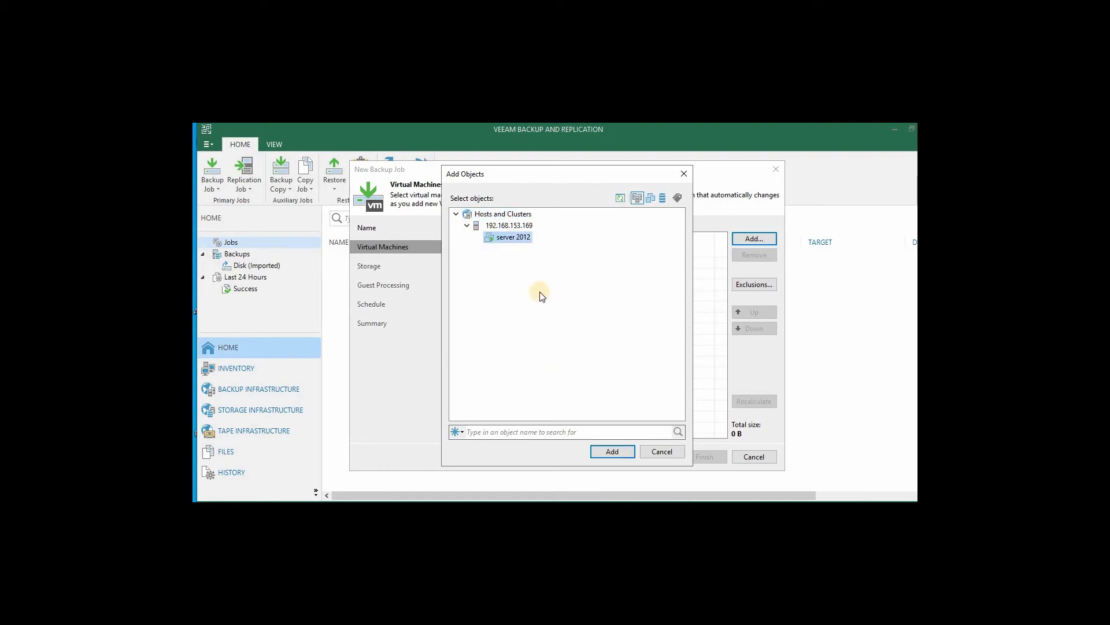
click(613, 451)
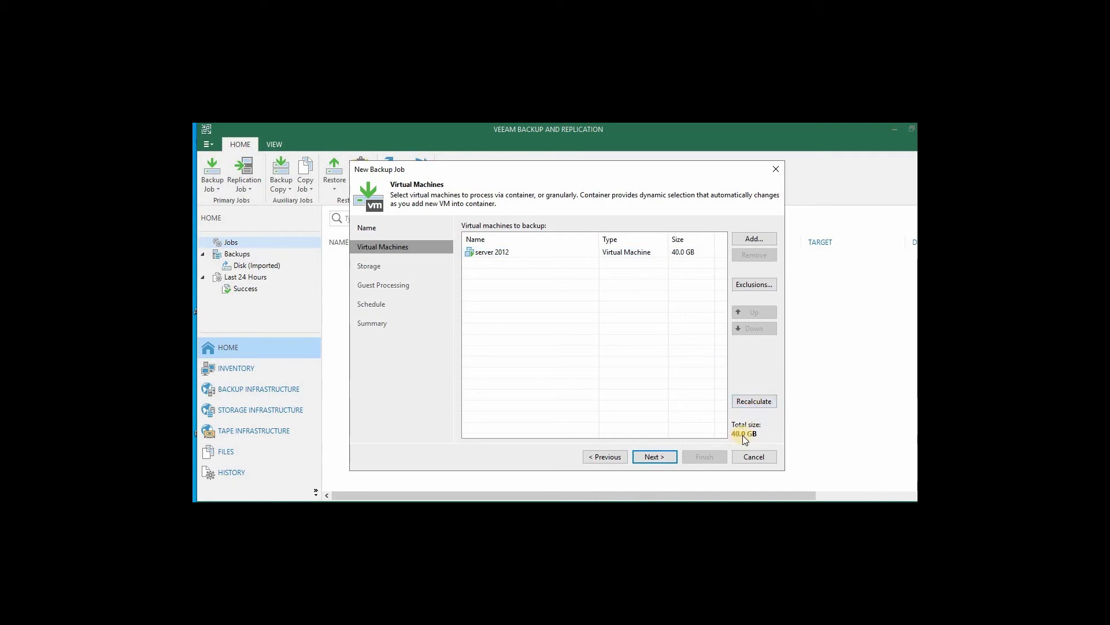
Choose Scale-out Backup Repository Amazon as the job's backup repository
click(655, 457)
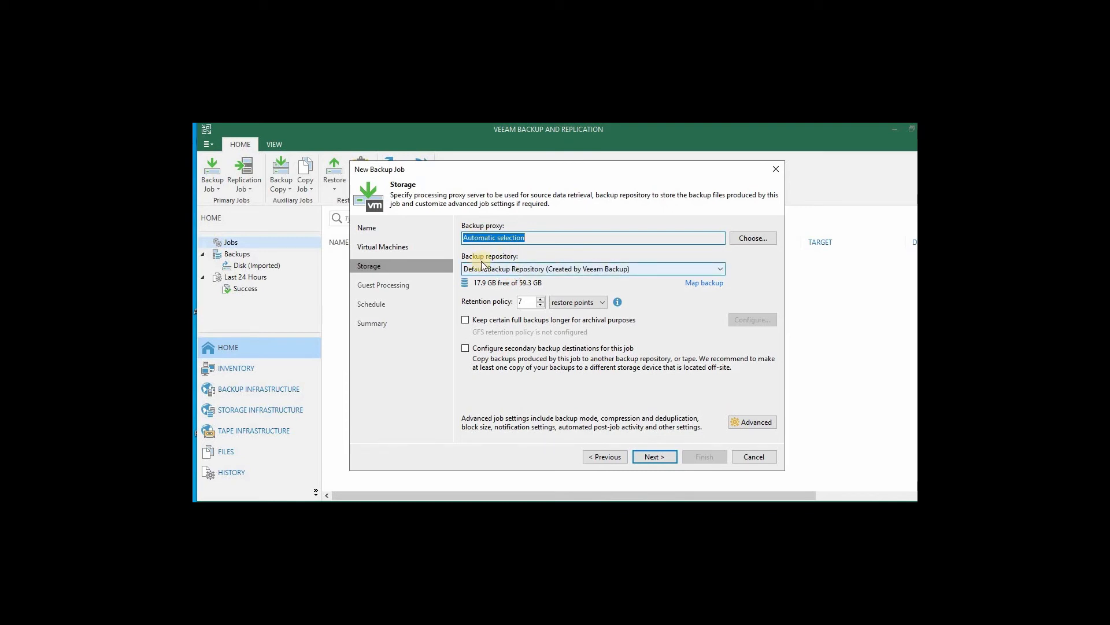
click(658, 269)
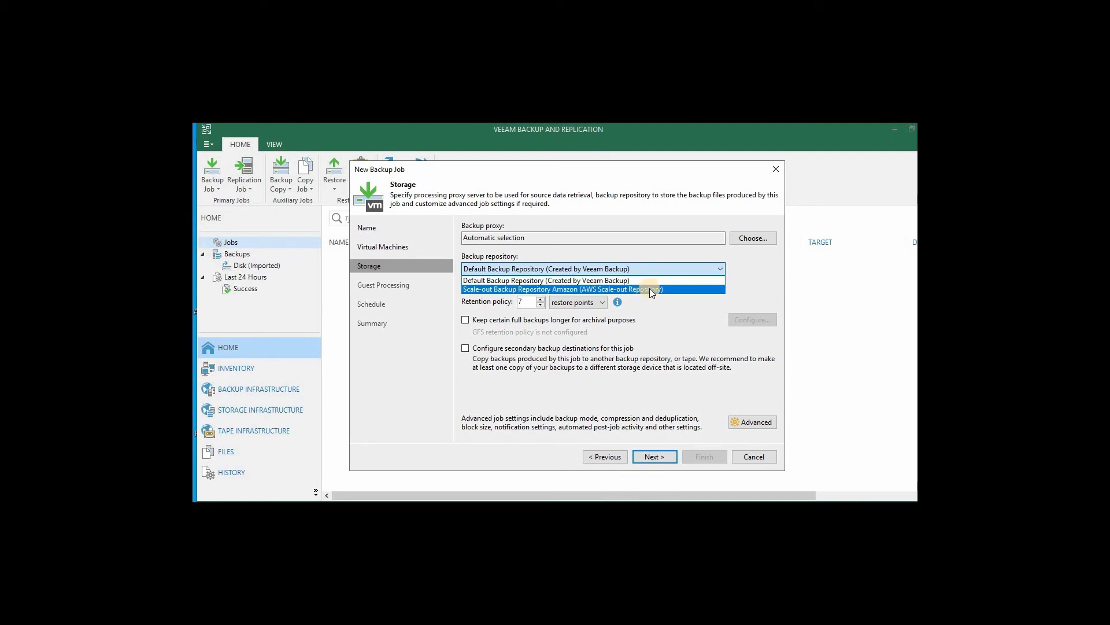
click(649, 288)
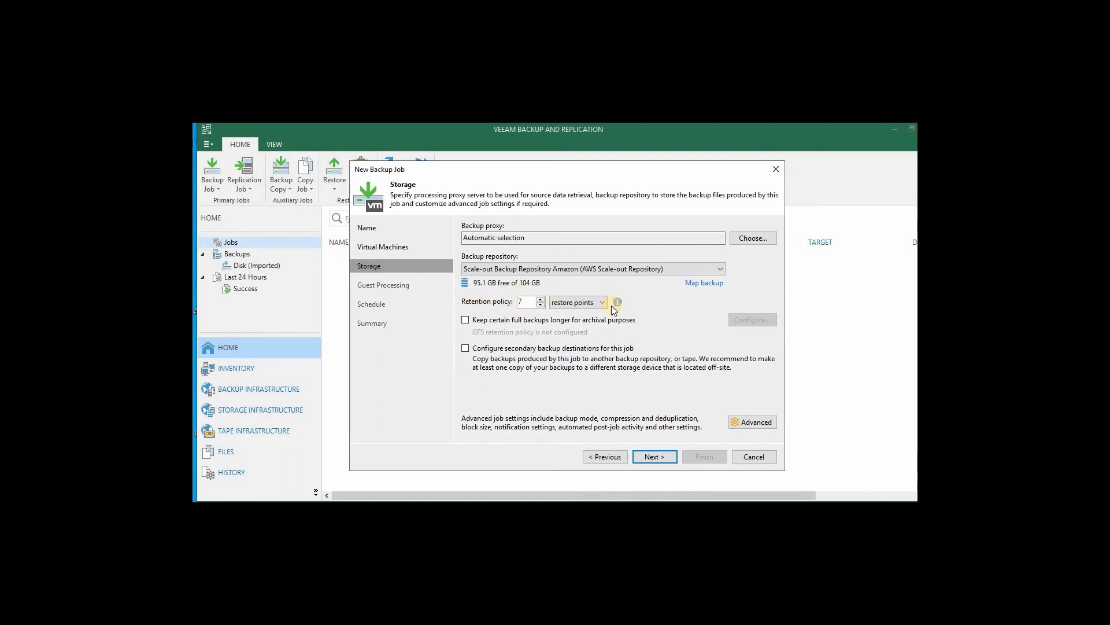
click(465, 320)
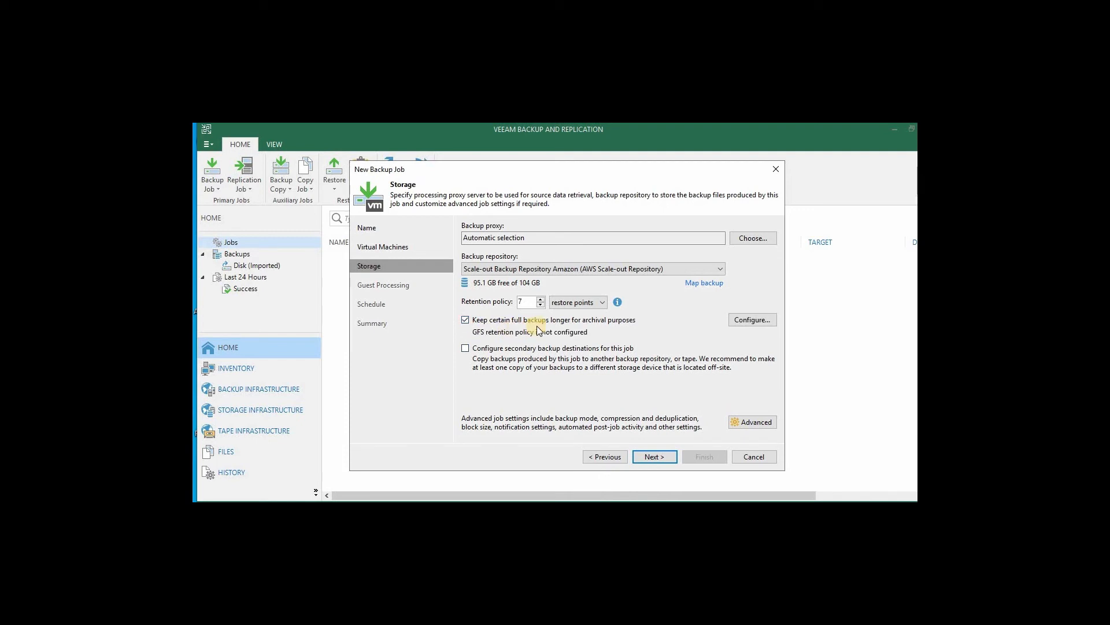
click(754, 321)
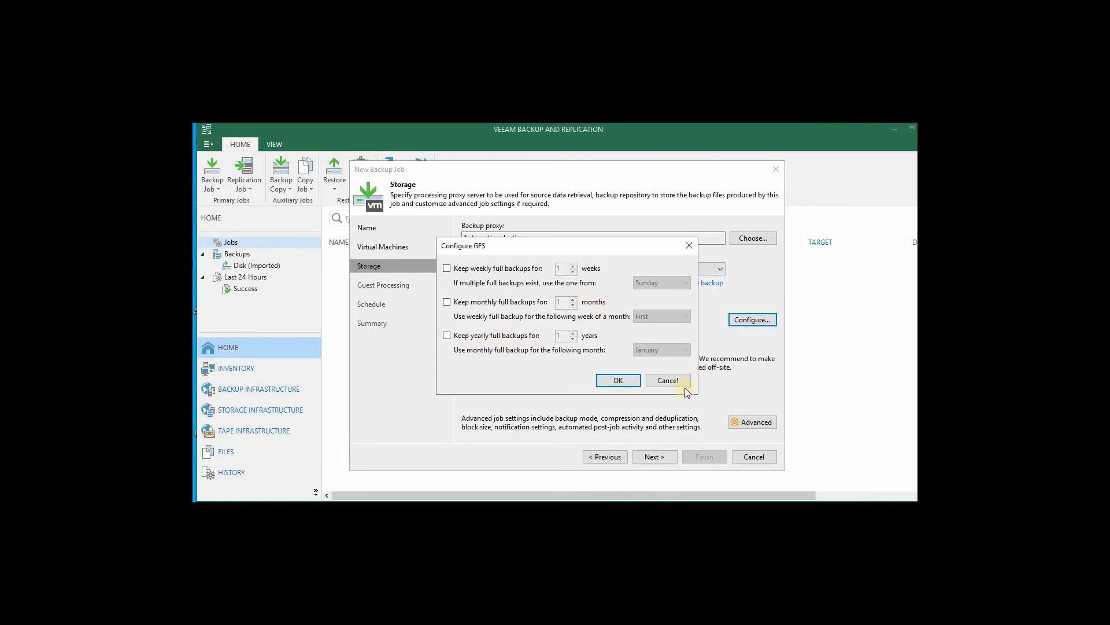
click(668, 382)
click(466, 320)
Accept the job's storage settings and continue to guest processing
click(658, 455)
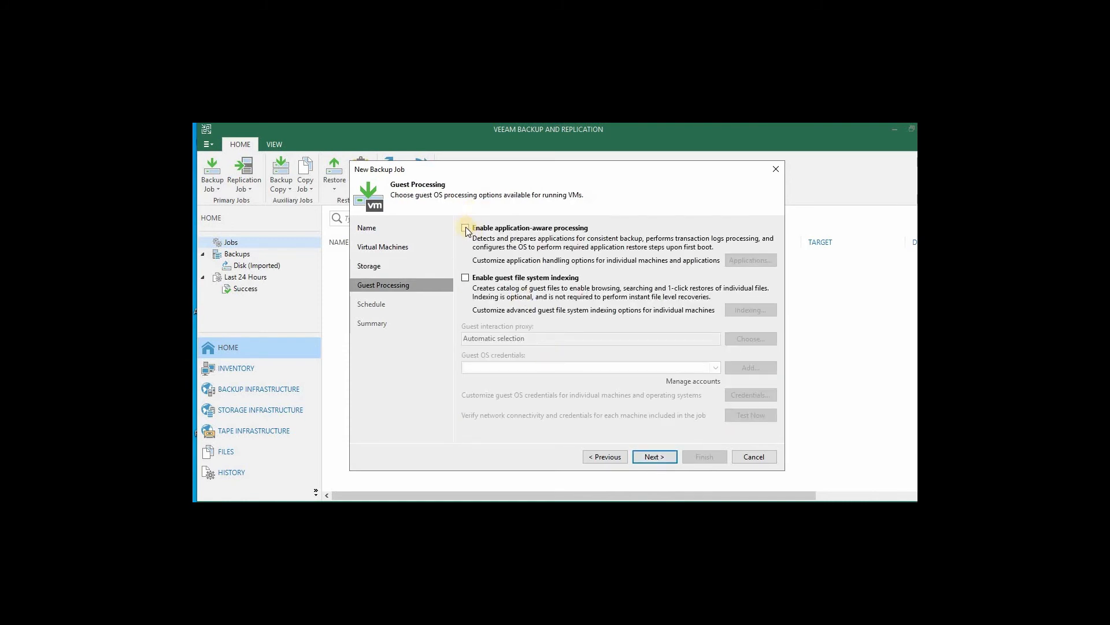
click(465, 278)
click(468, 228)
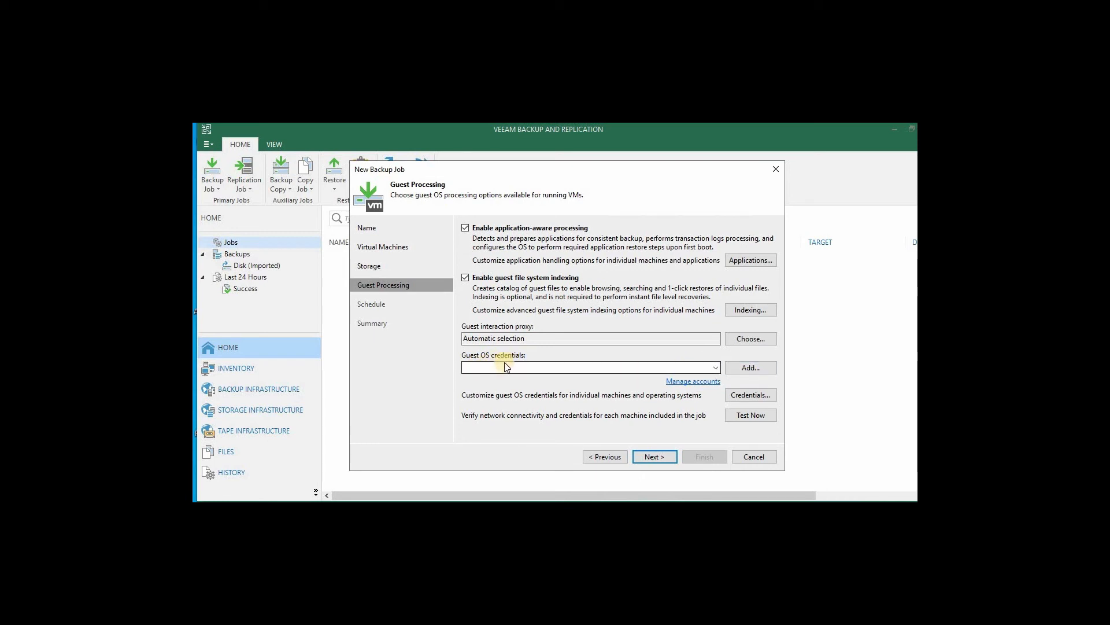
click(465, 228)
click(465, 277)
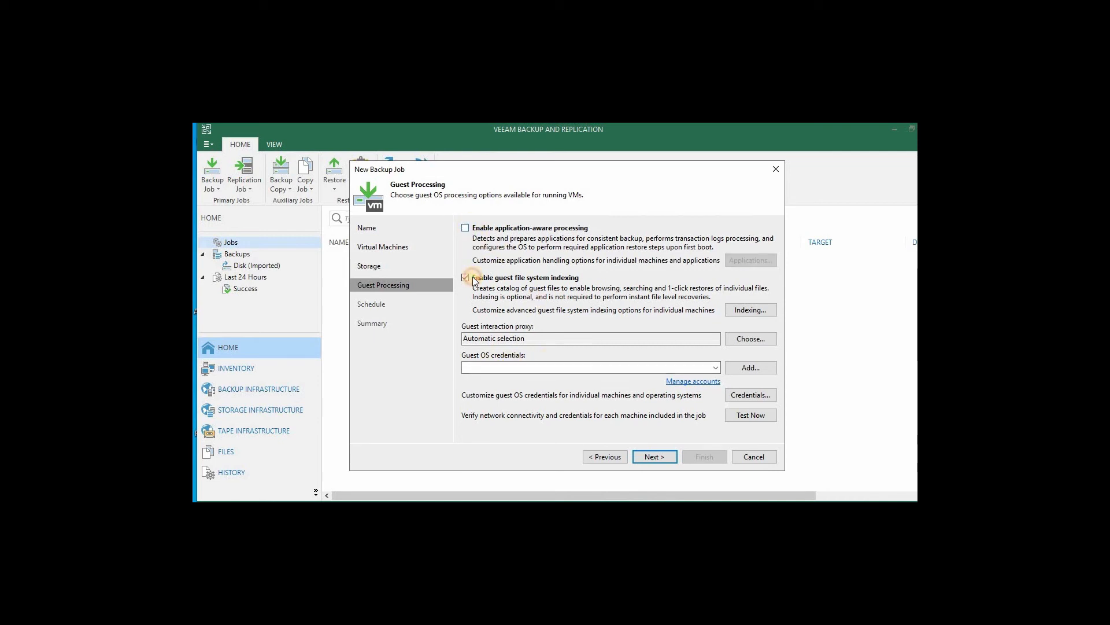
Schedule the job to run automatically every day at 10:00 PM and finish creating it without running it
click(663, 455)
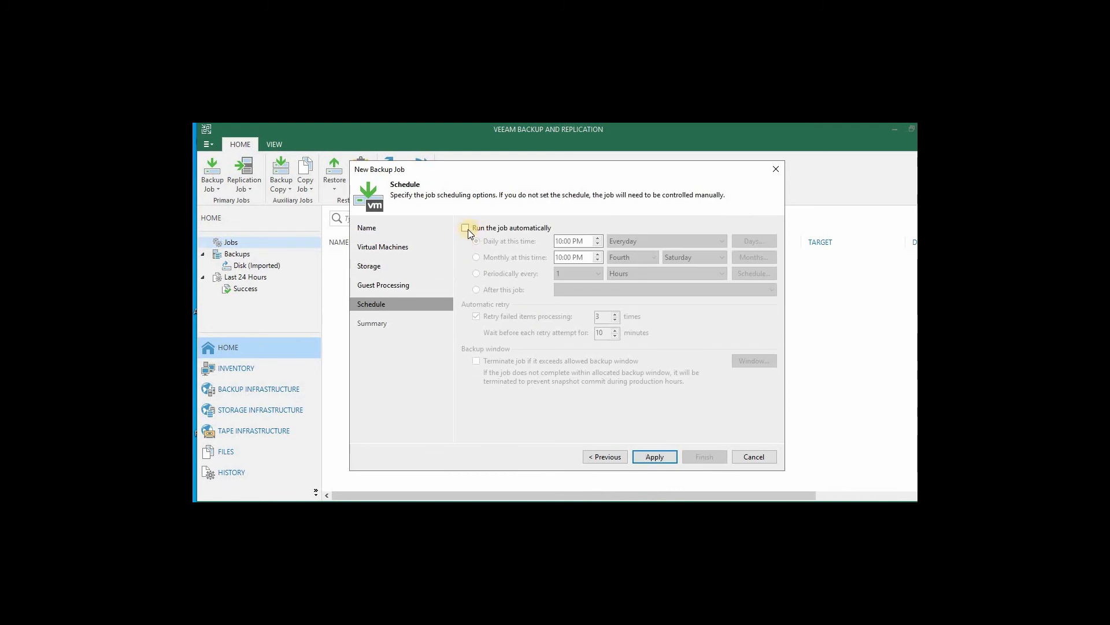
click(465, 228)
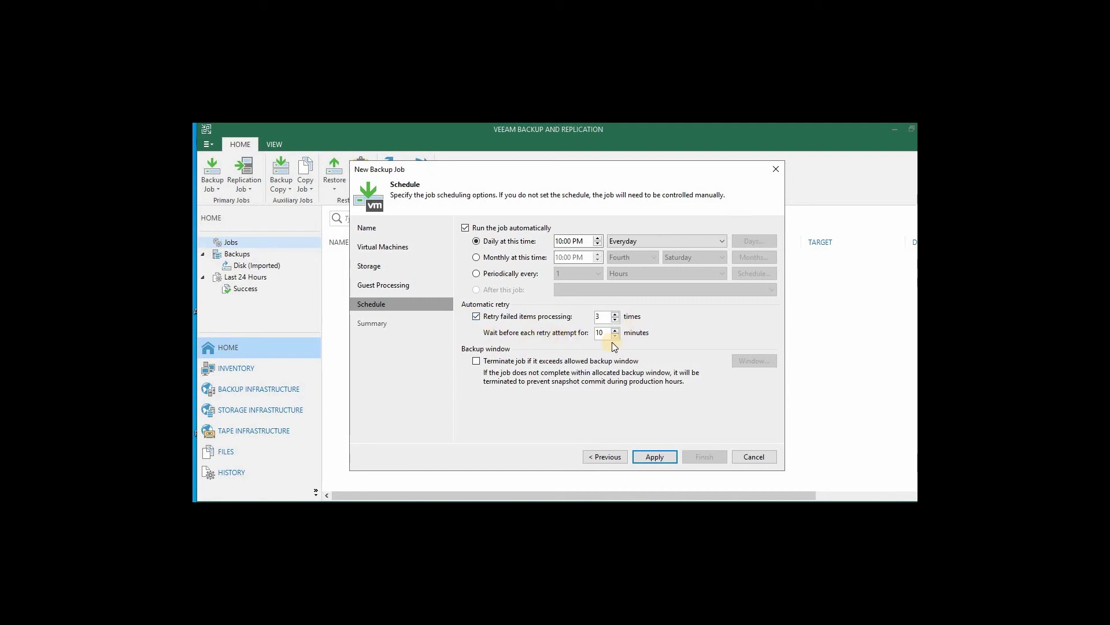
click(652, 455)
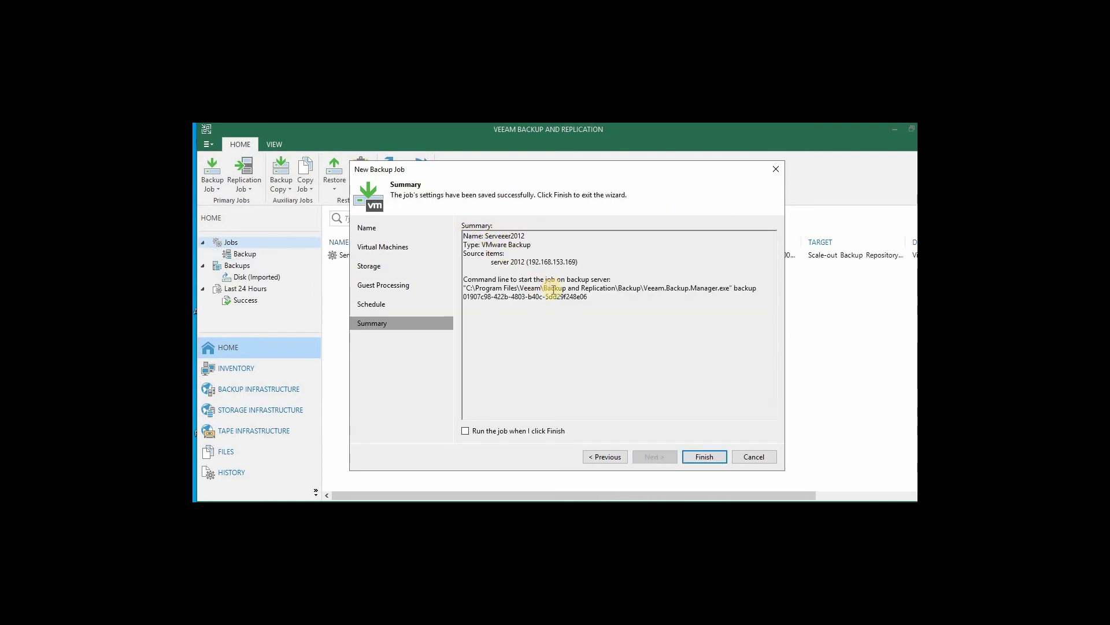
click(712, 457)
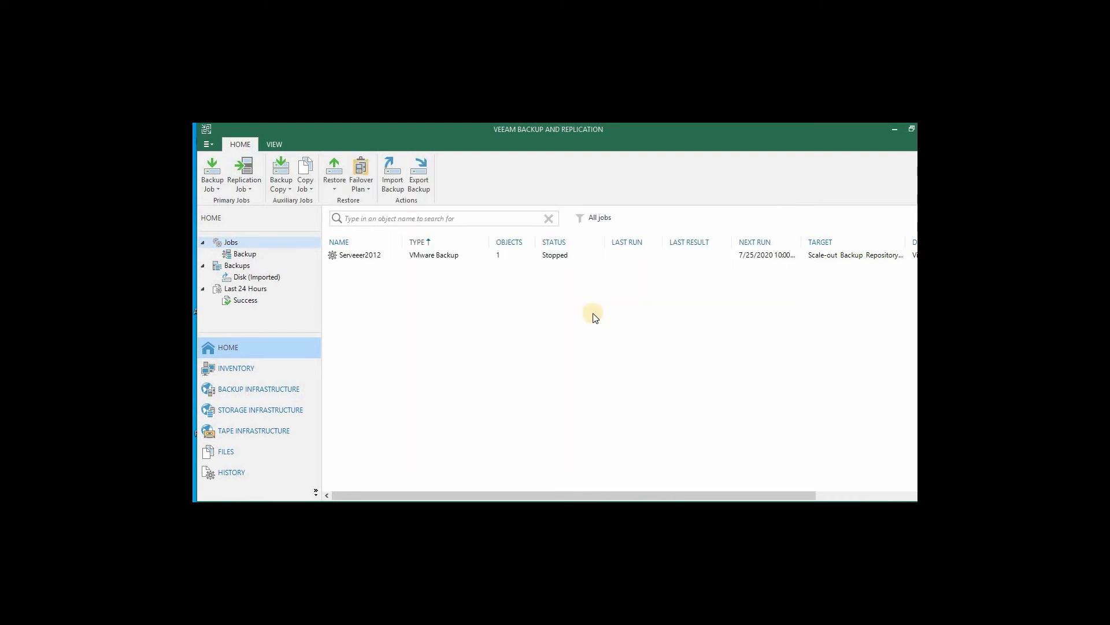
Edit the Serveeer2012 backup job, correct its name to Server2012 and save the change
click(364, 257)
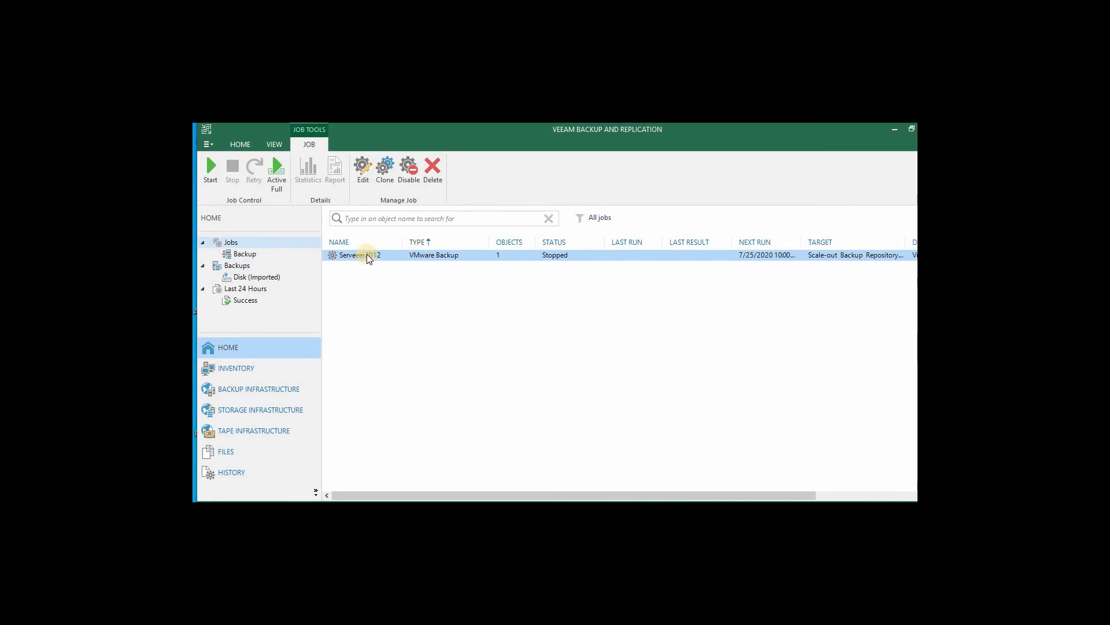
right_click(366, 255)
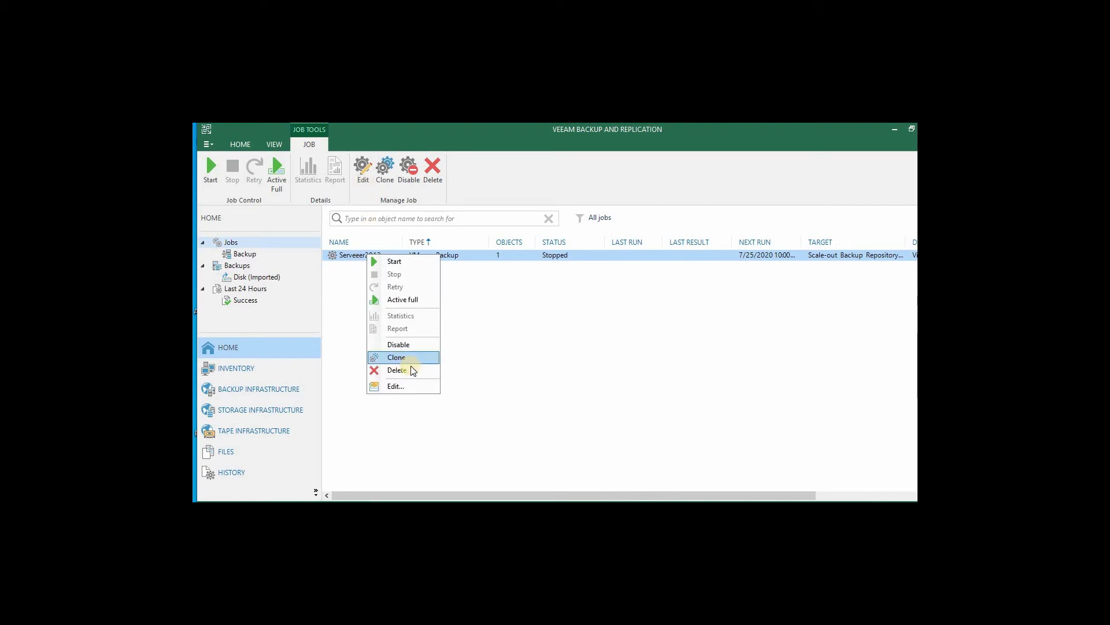
click(408, 386)
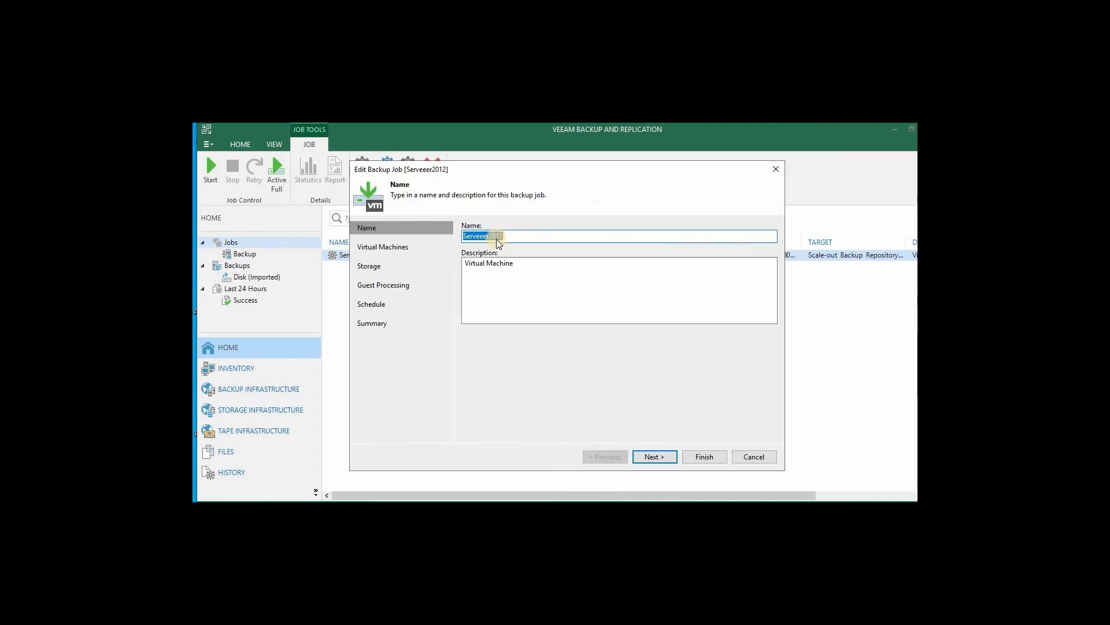
click(495, 236)
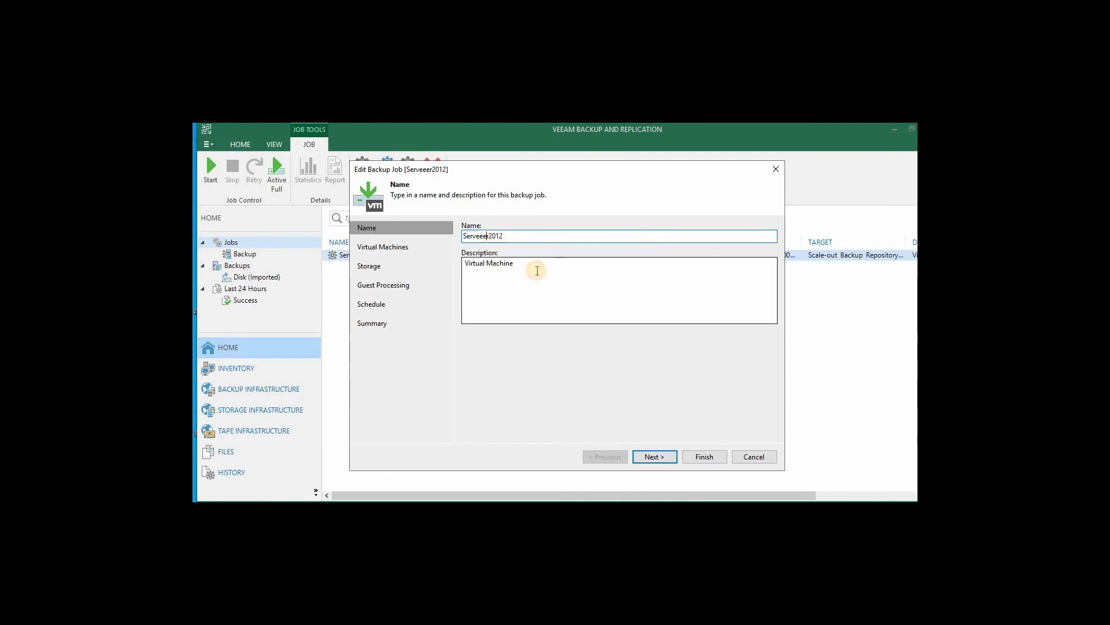
key(BackSpace)
key(BackSpace)
key(BackSpace)
key(BackSpace)
key(BackSpace)
text(verr)
key(BackSpace)
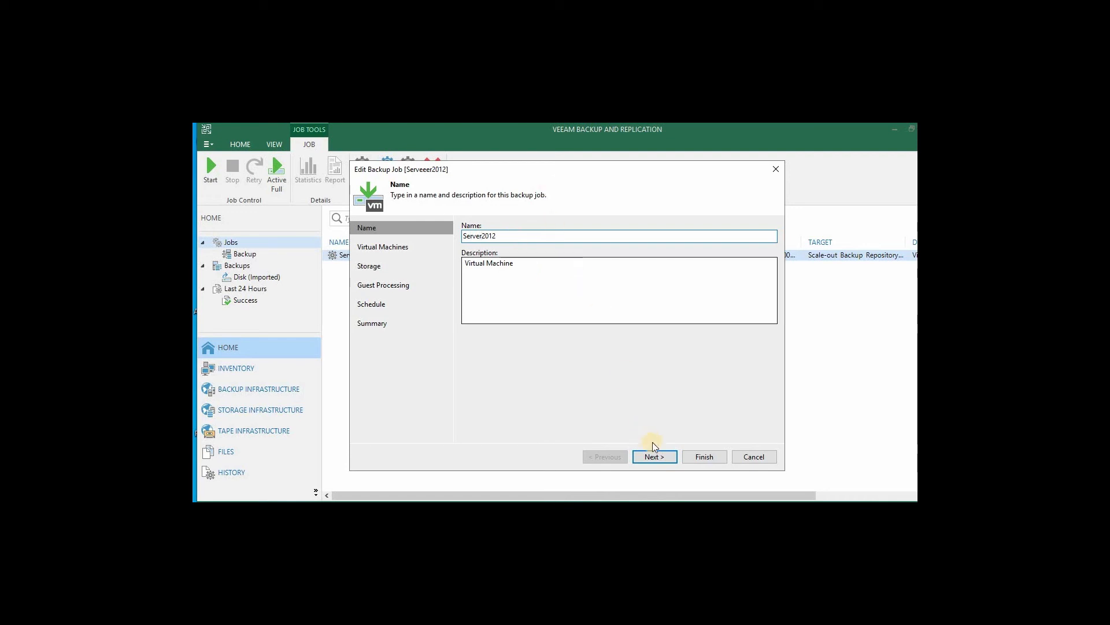
click(705, 457)
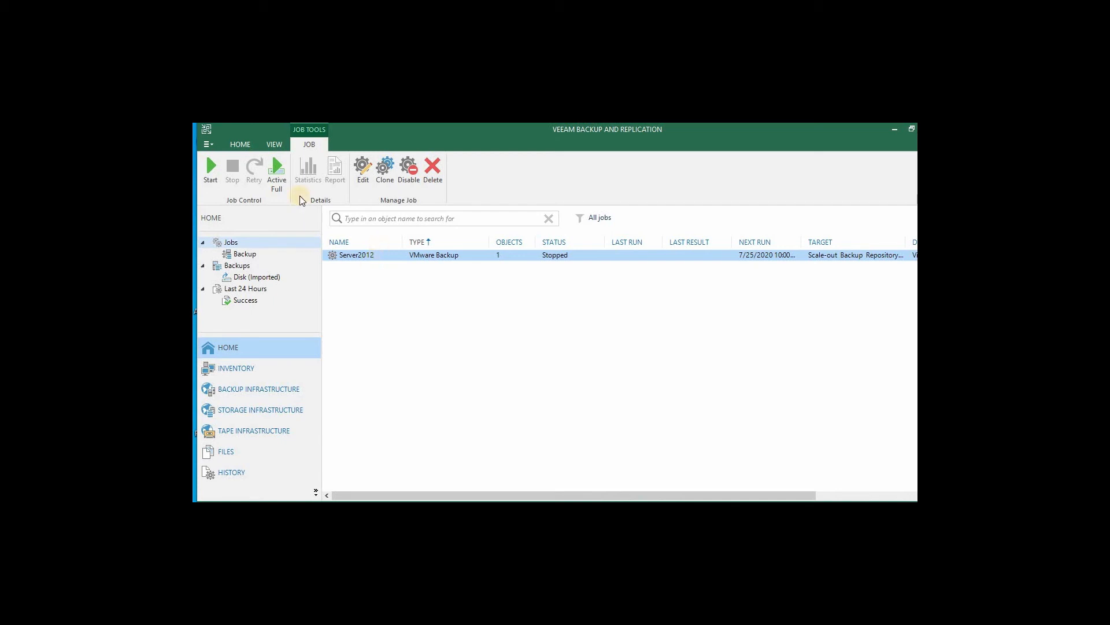
Run an Active Full backup of the Server2012 job and confirm it
click(276, 167)
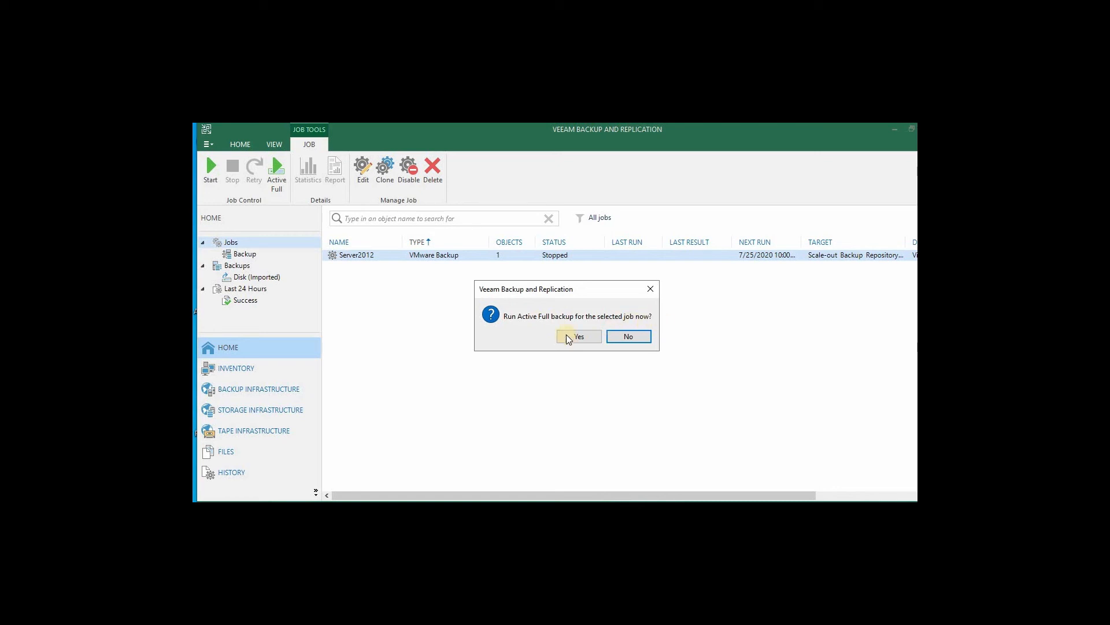
click(580, 336)
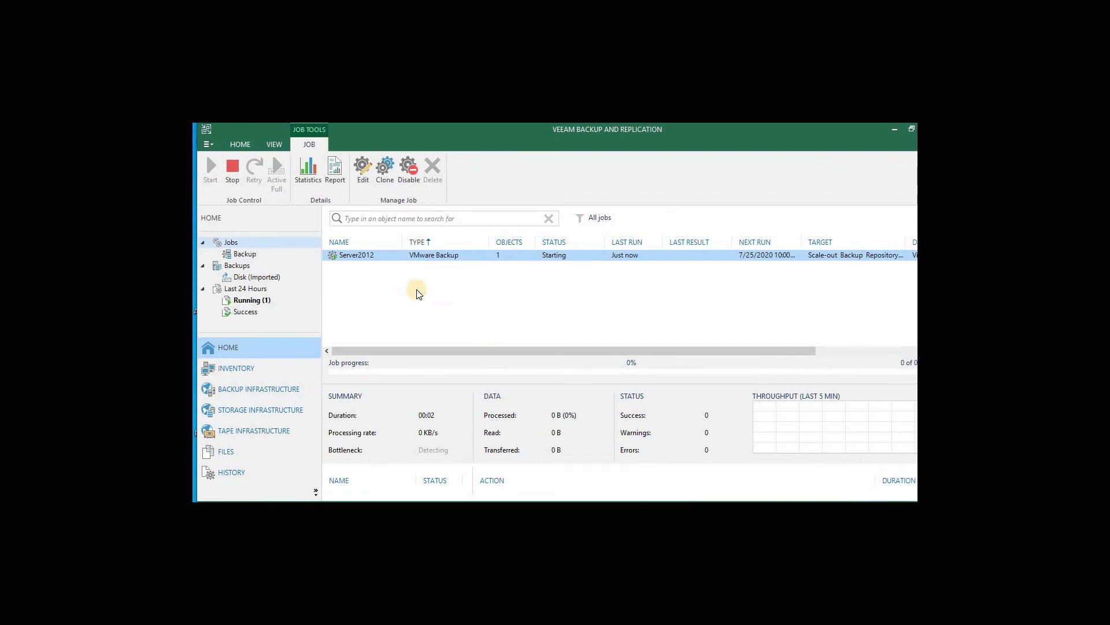
Examine the Server2012 job's progress details and the action log of the virtual machine server 2012
double_click(376, 255)
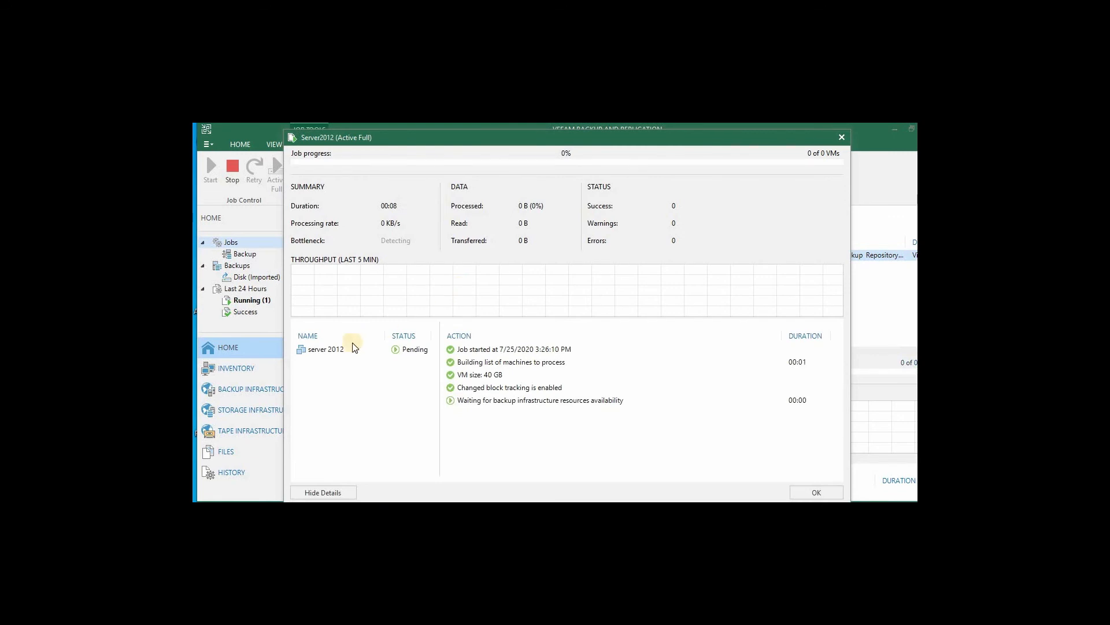
click(335, 350)
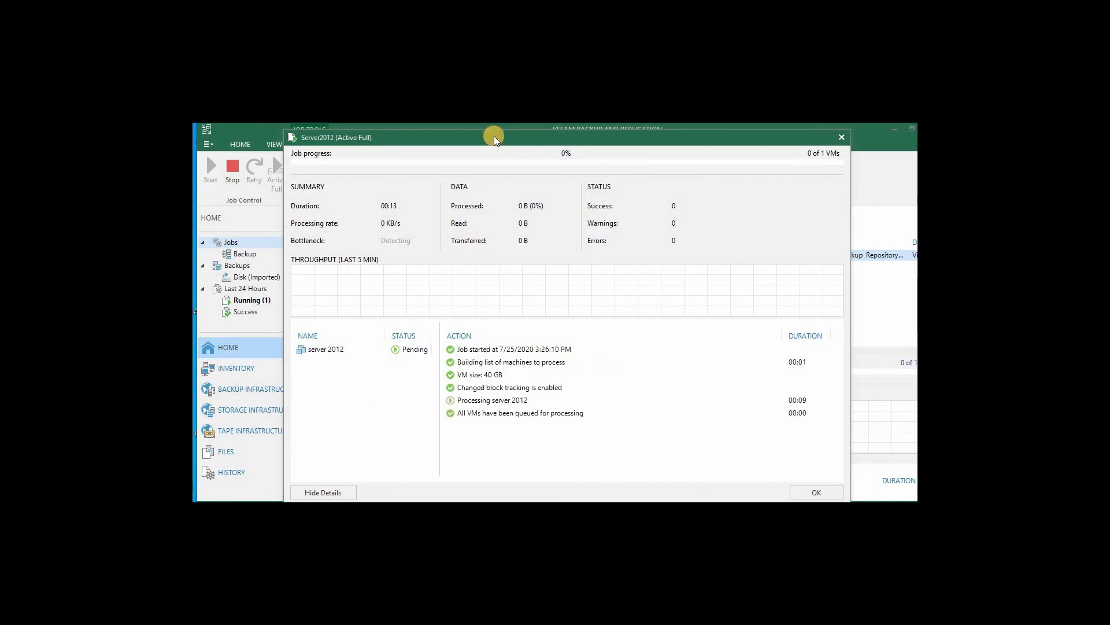
click(323, 350)
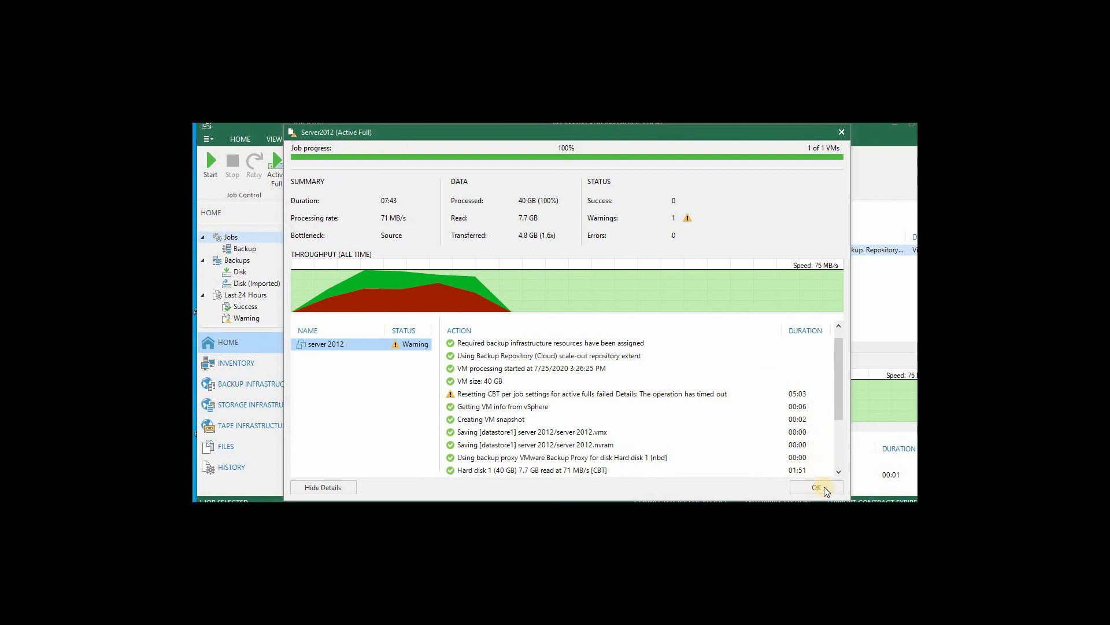
key(ctrl+a)
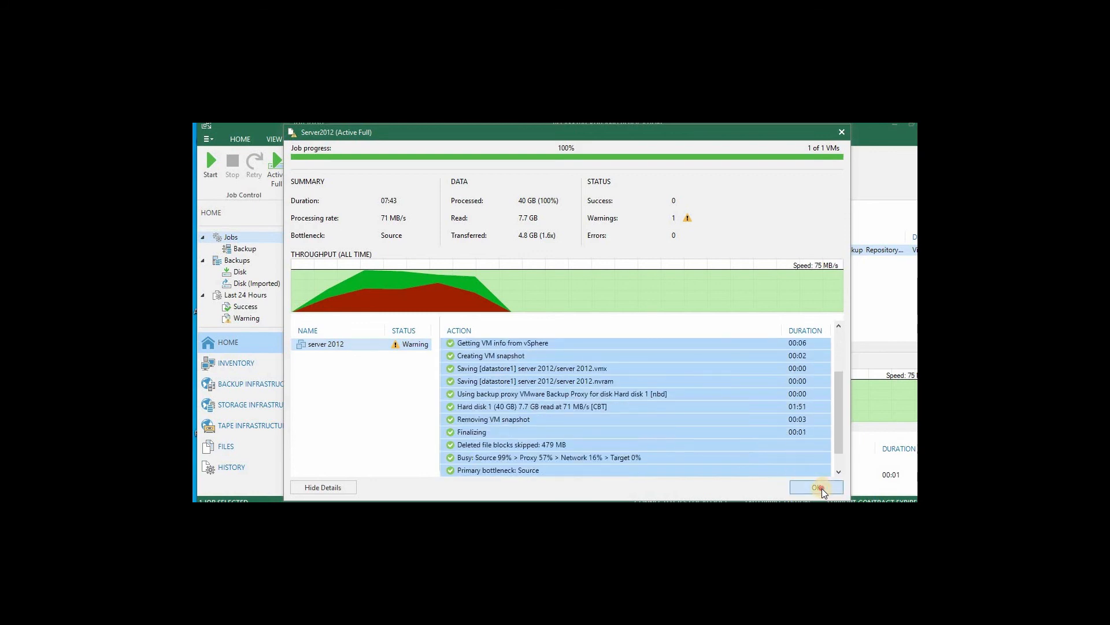
Close the job's progress details and switch to PowerPoint to read the slide on testing the archival process
click(821, 488)
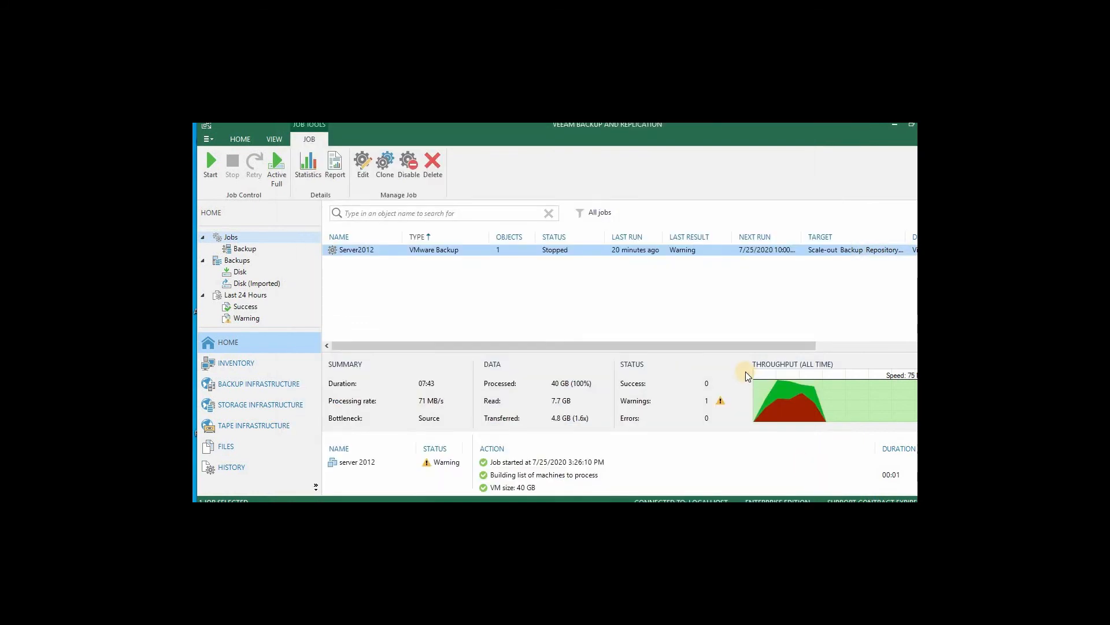
key(alt+Tab)
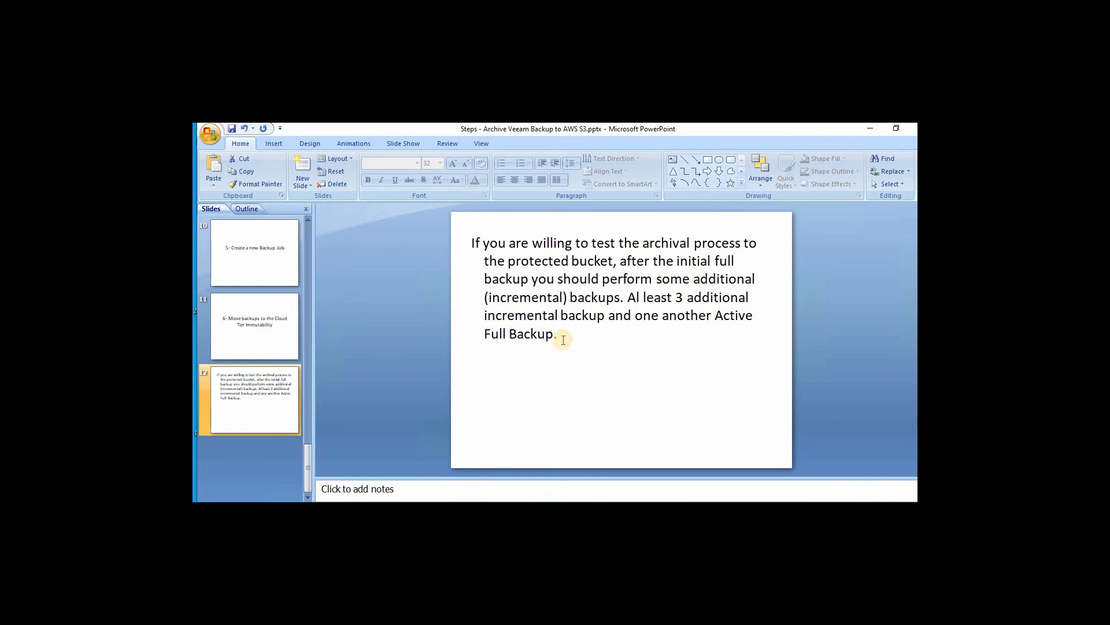
scroll(599, 368, up, 1)
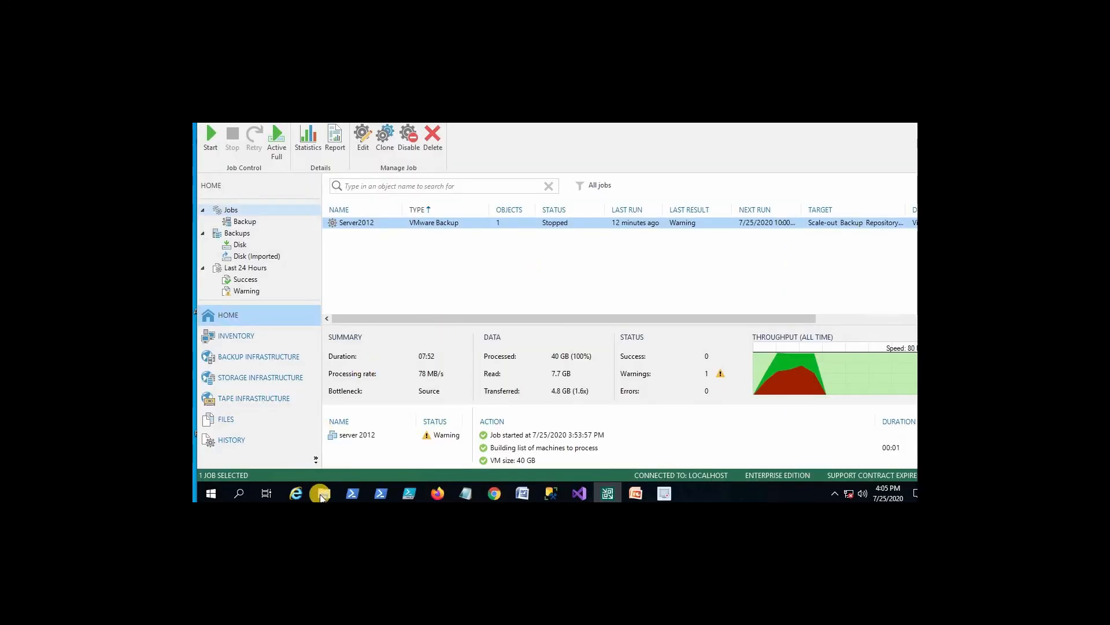
Switch to File Explorer and examine the full and incremental backup files in Backups\Server2012 on the Backup Repository (Cloud) drive F:
click(322, 495)
click(399, 341)
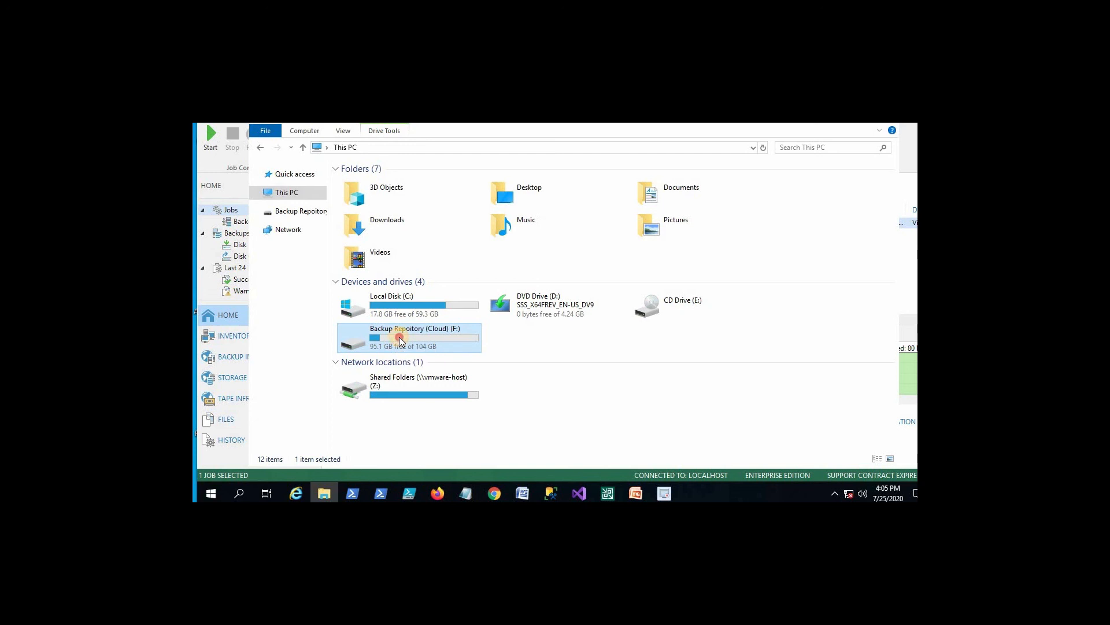
double_click(399, 338)
double_click(373, 182)
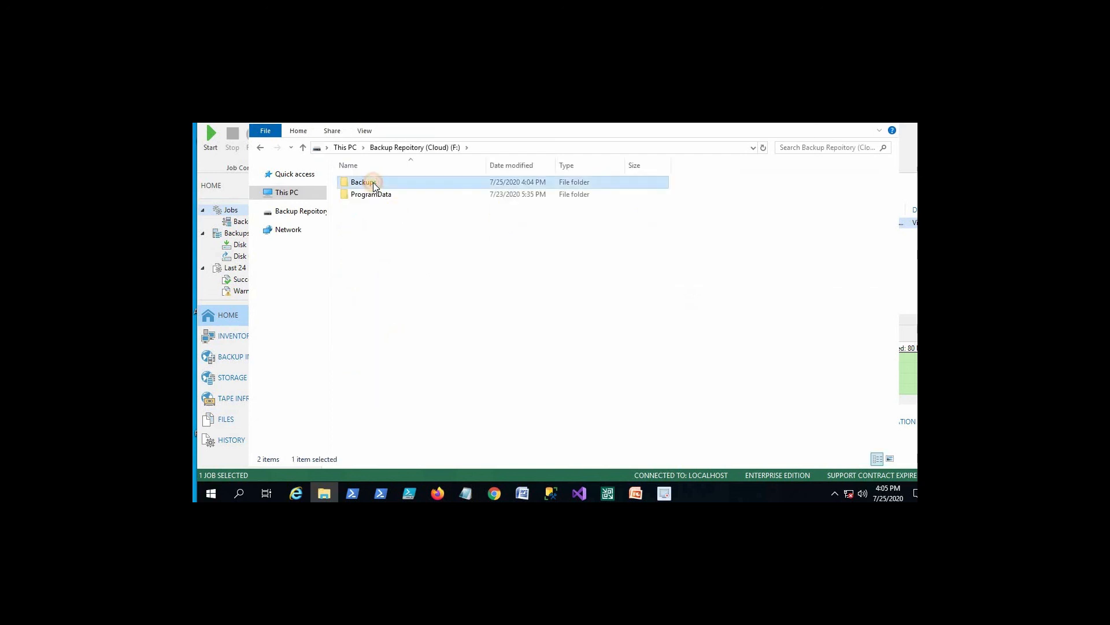
click(379, 195)
double_click(379, 195)
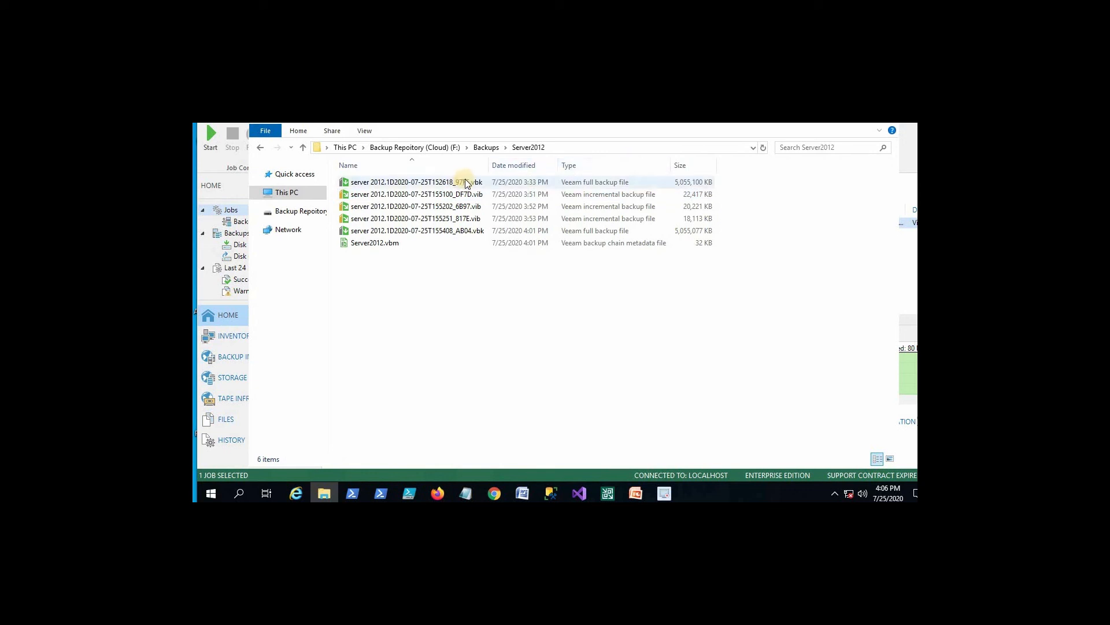
click(477, 231)
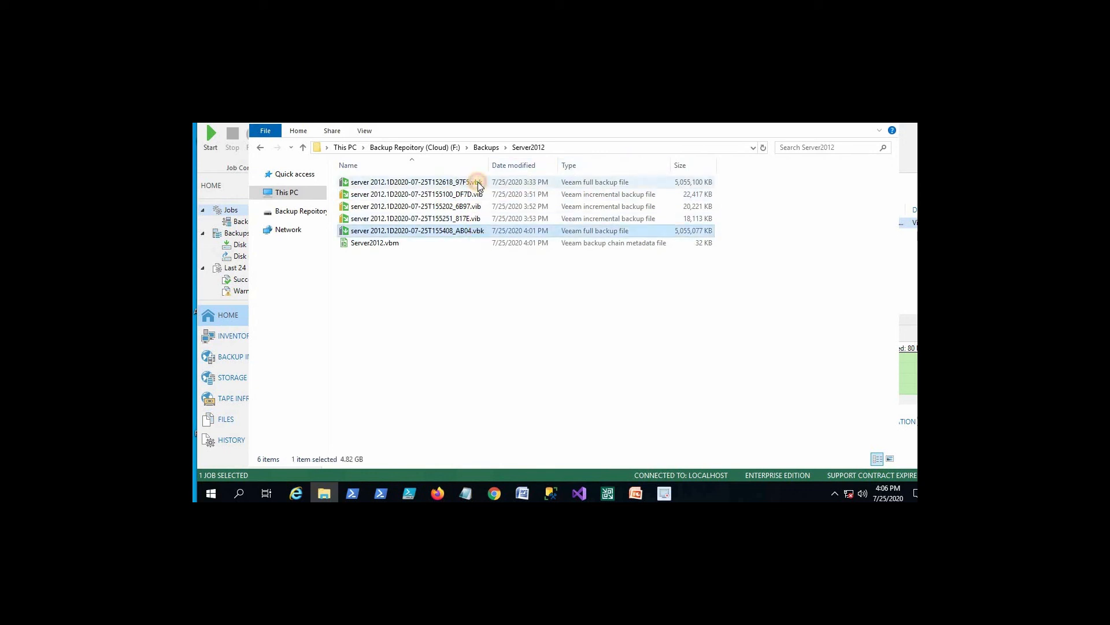
click(478, 182)
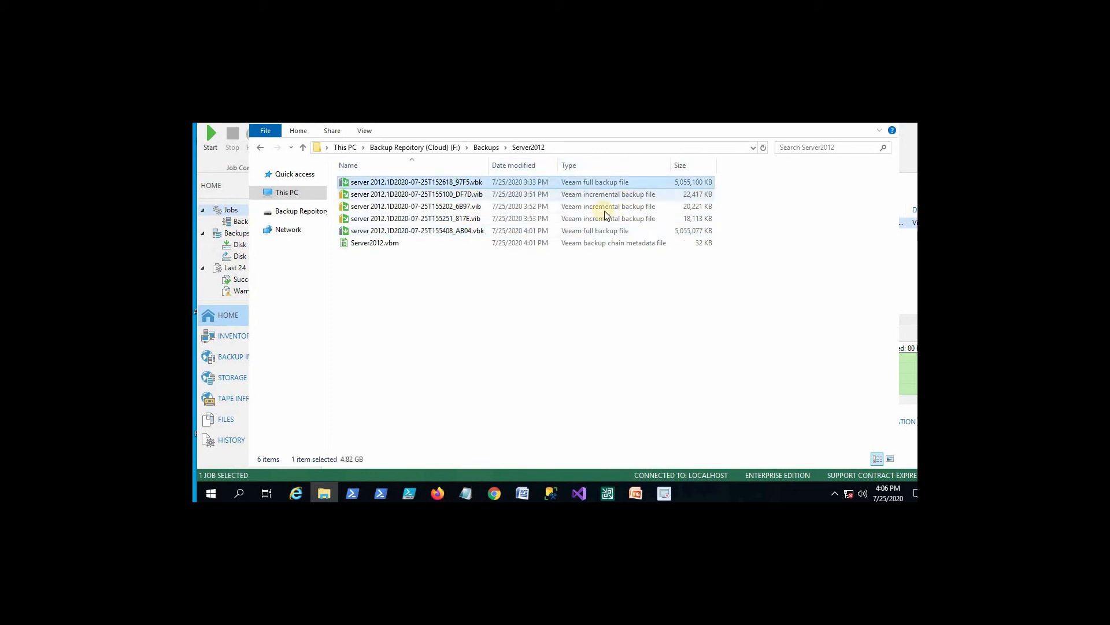
click(478, 218)
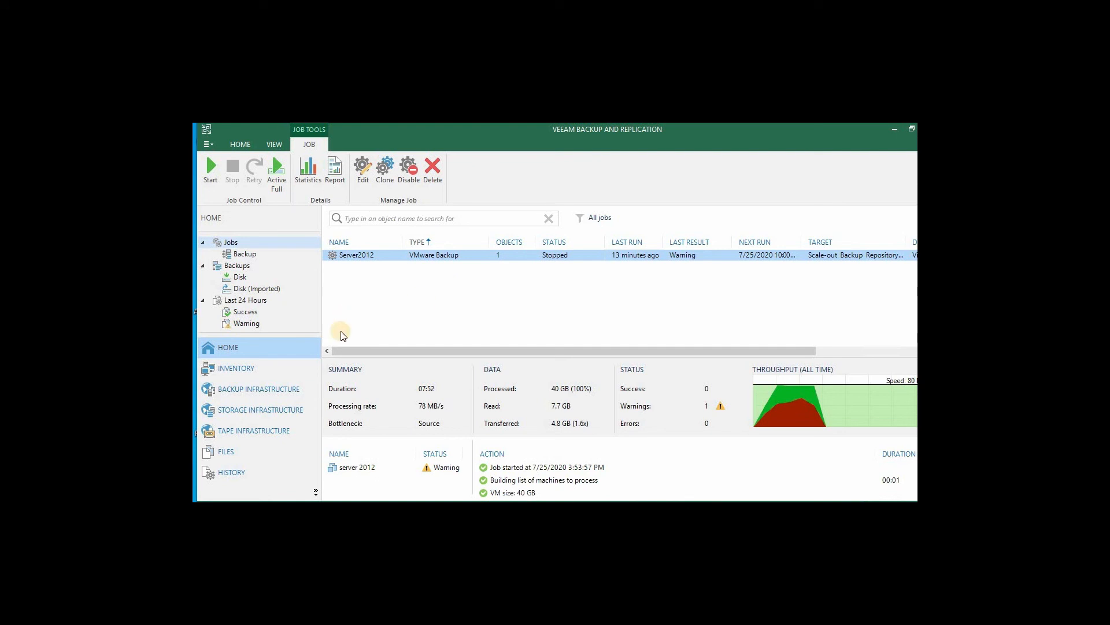
Edit Scale-out Backup Repository Amazon so its capacity tier moves backup files older than 0 days, and submit the change
click(269, 390)
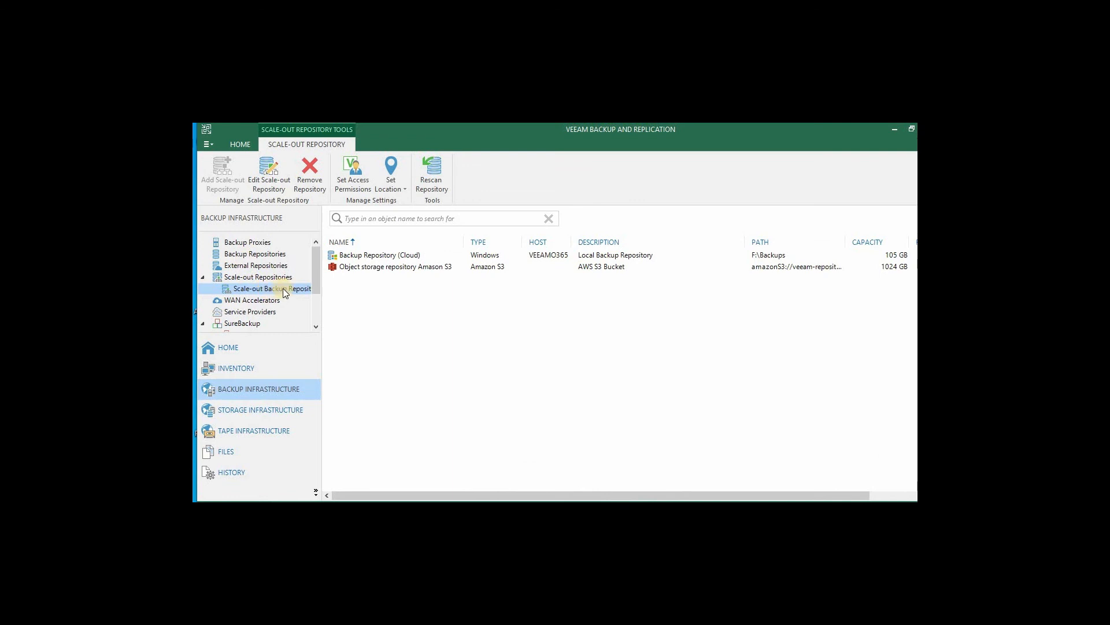
click(275, 171)
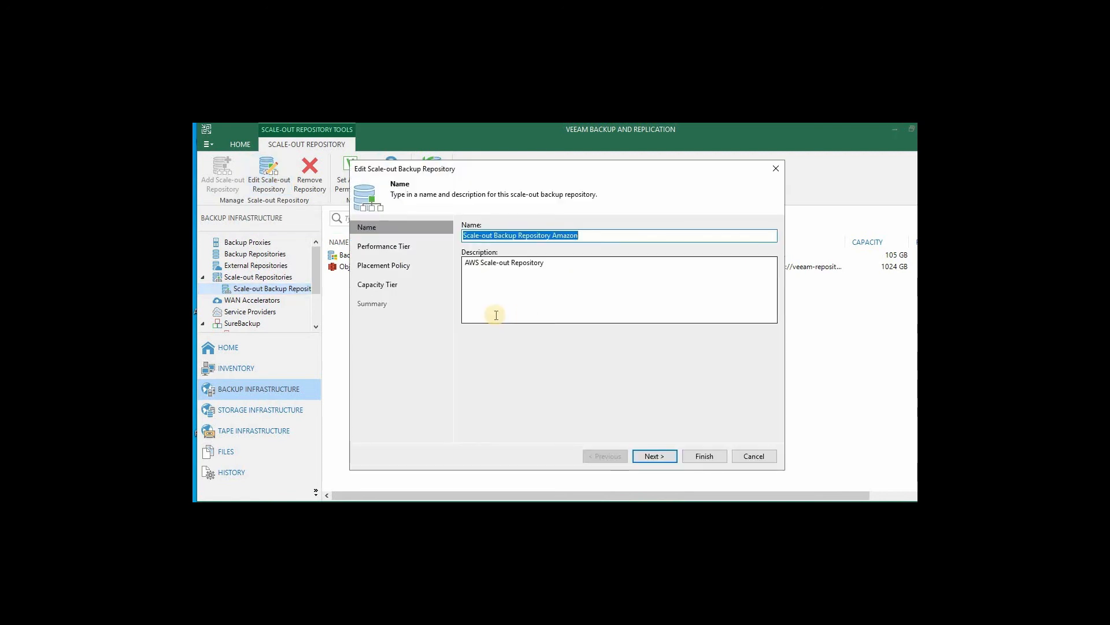
click(380, 285)
double_click(582, 348)
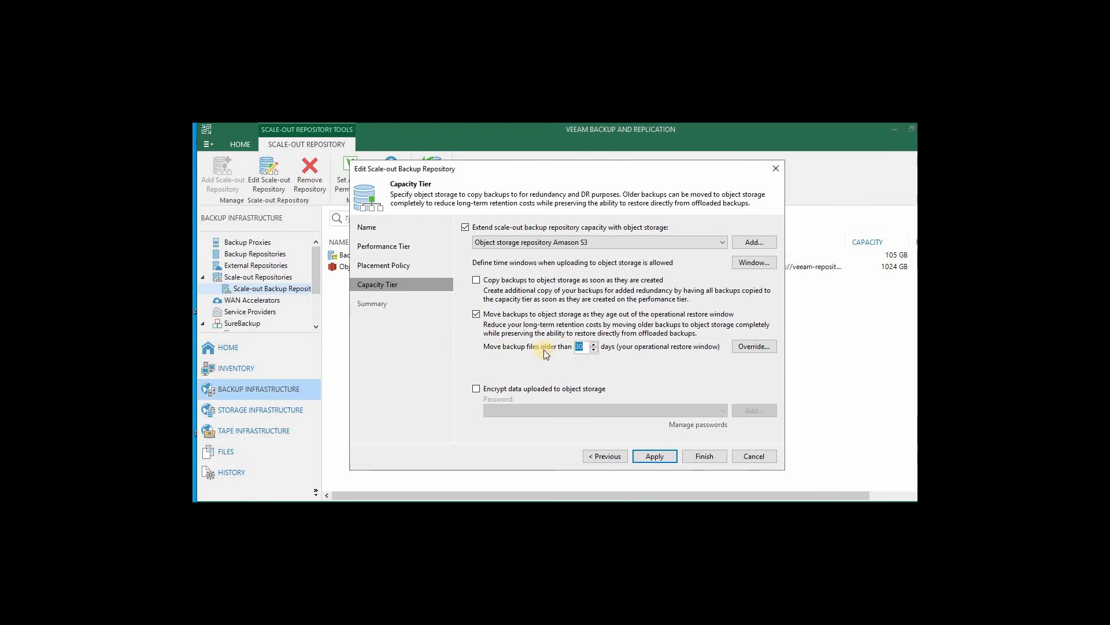
text(0)
click(711, 456)
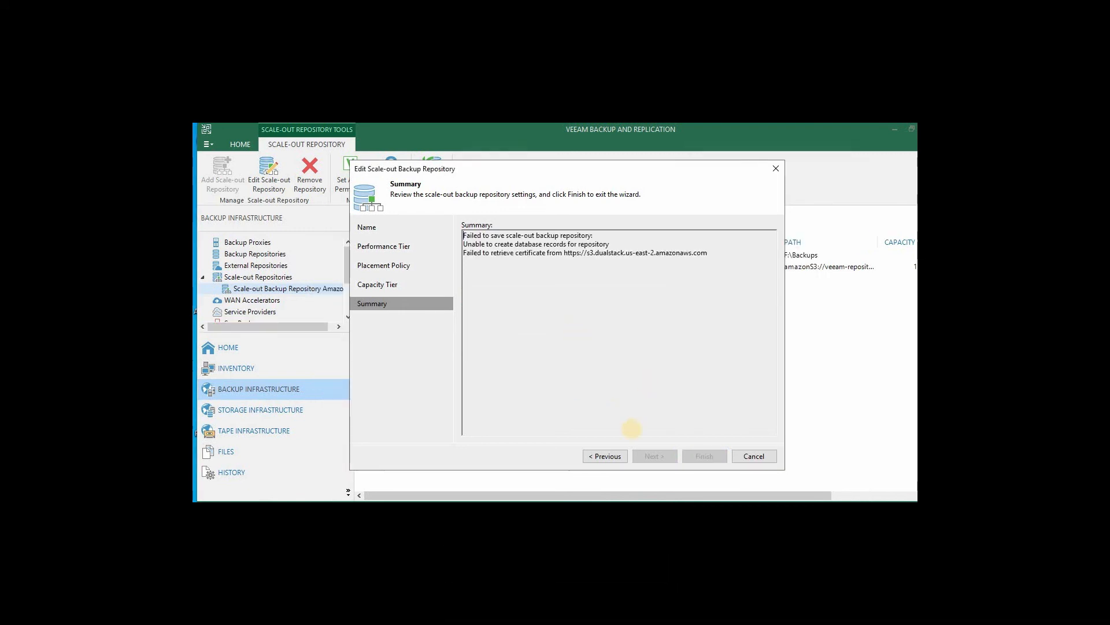
Return to the Capacity Tier settings, apply them again and finish the scale-out repository edit
click(608, 457)
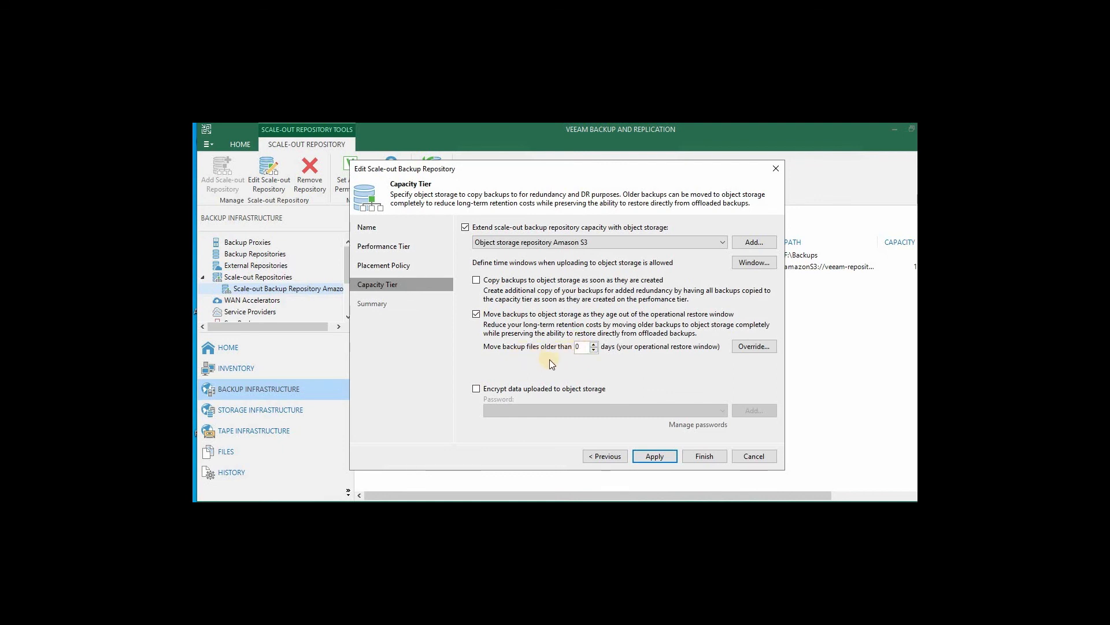
click(657, 456)
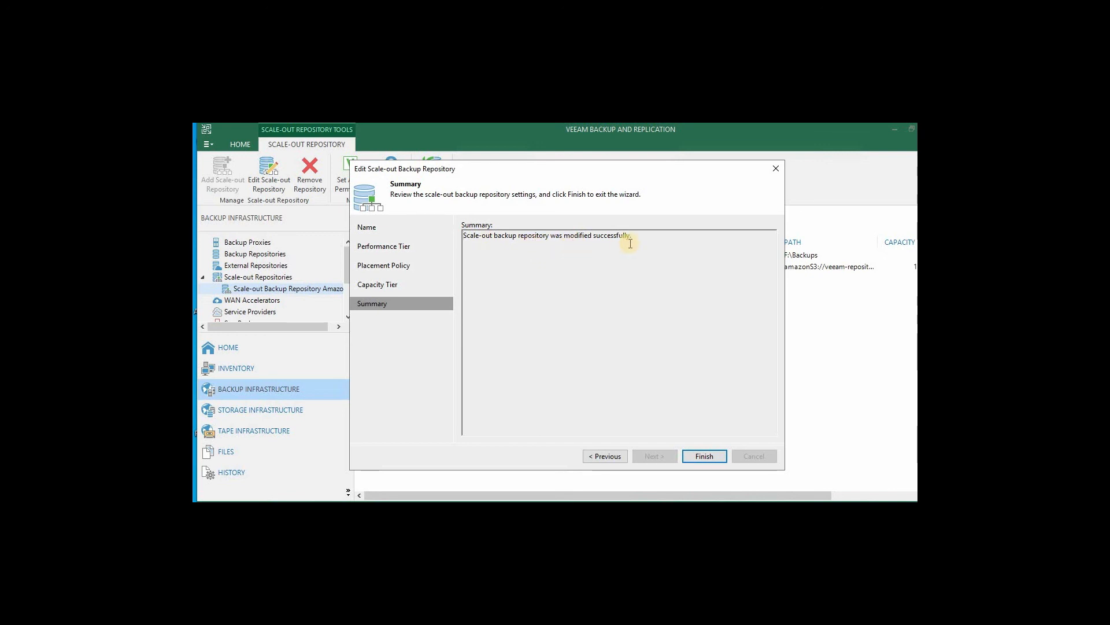
click(705, 455)
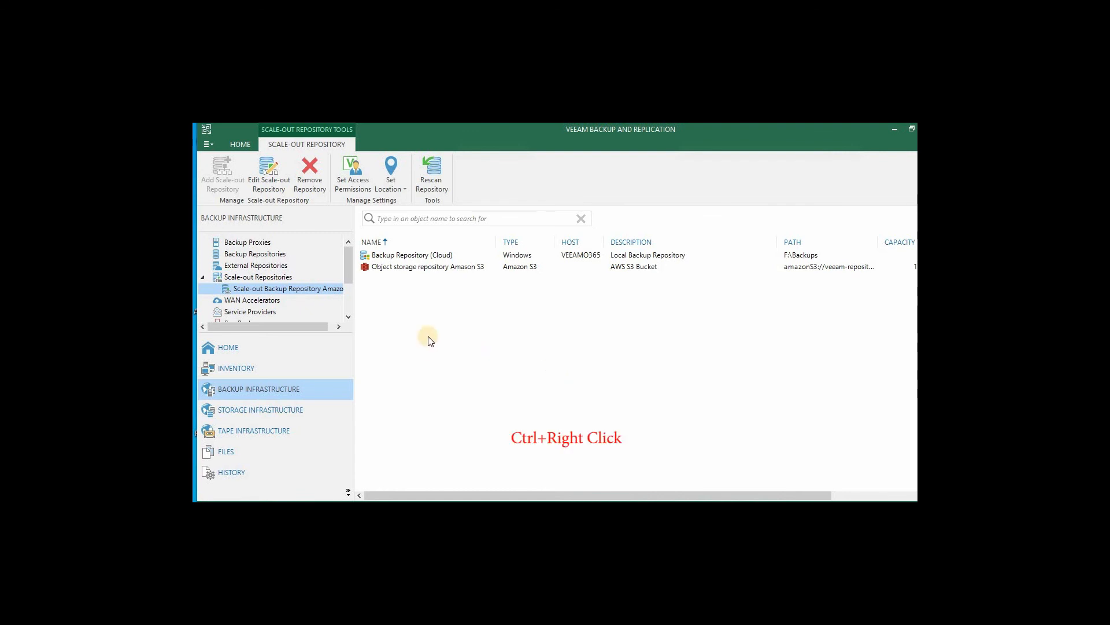
Run the tiering job now on Scale-out Backup Repository Amazon and close its offload progress details
ctrl+right_click(339, 289)
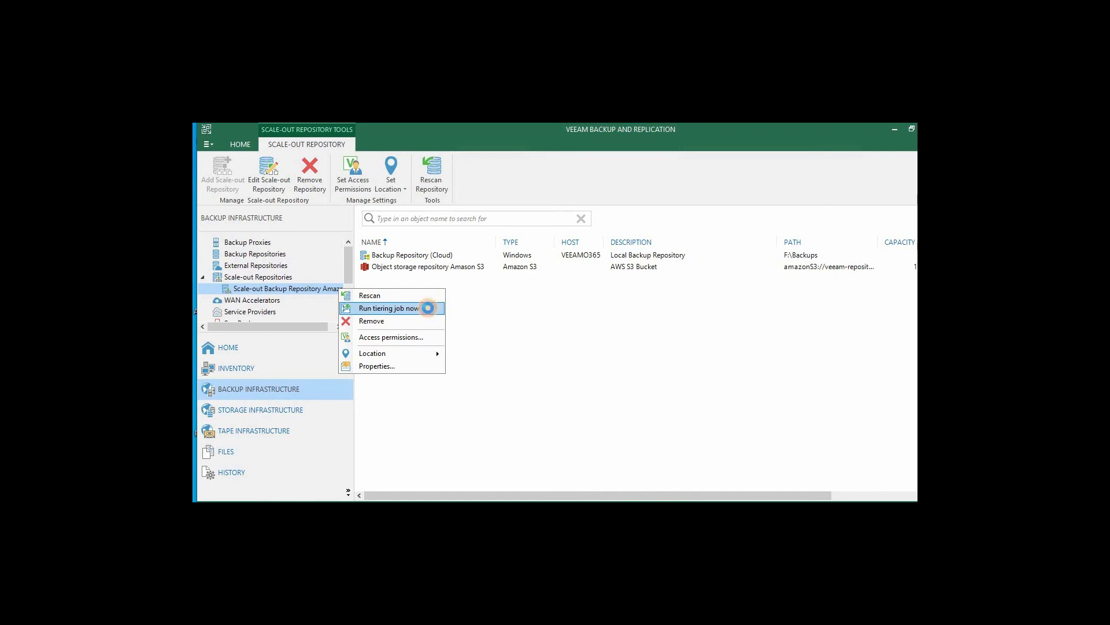
click(428, 308)
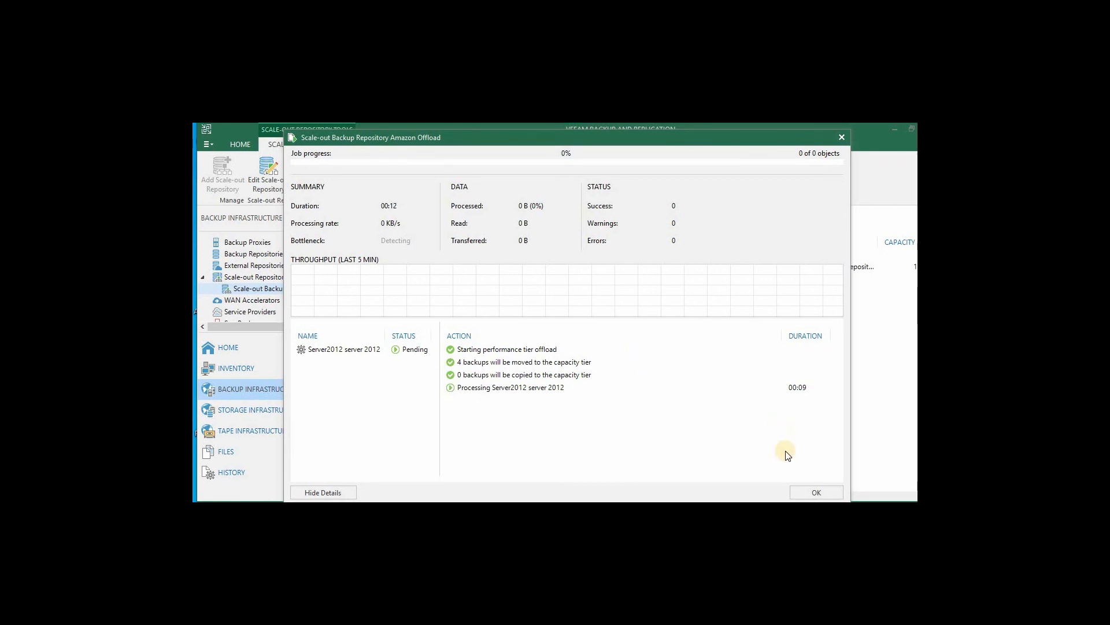
click(814, 492)
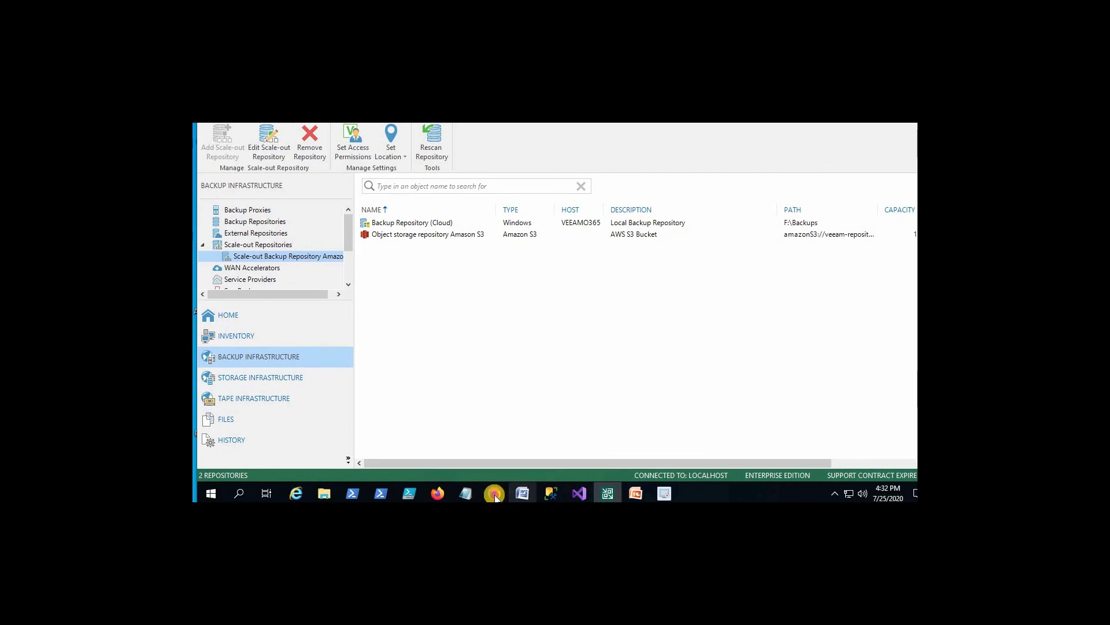
Switch to the Amazon S3 console in Chrome and browse the veeam-repositorys3 bucket down to Veeam/Archive/VeeamBackup
click(493, 493)
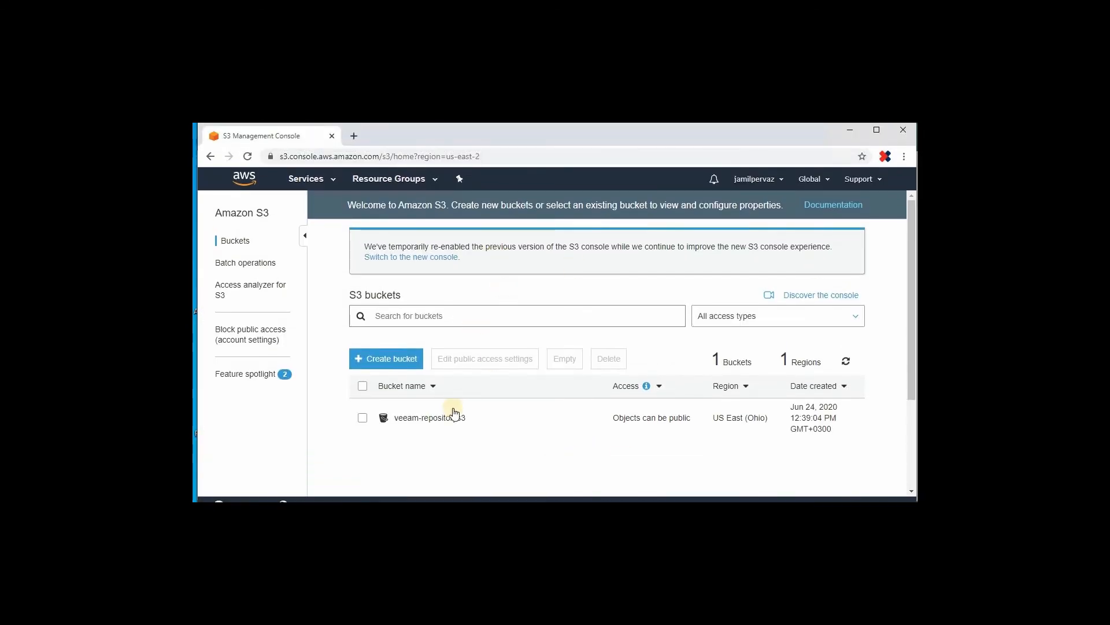
click(430, 419)
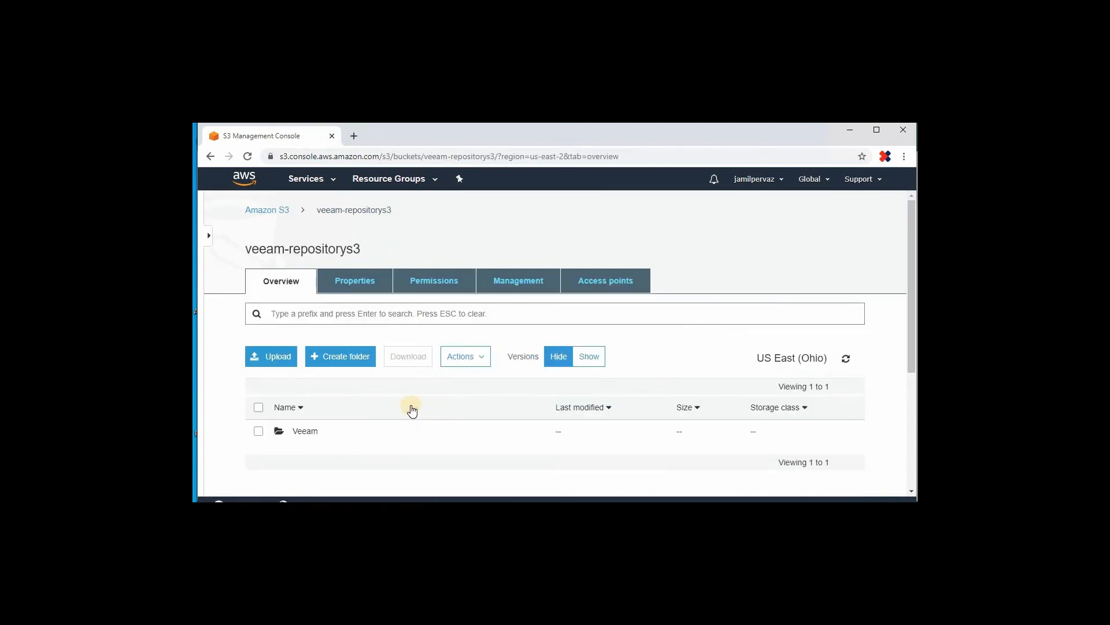
click(303, 432)
click(310, 431)
click(315, 430)
scroll(431, 409, down, 2)
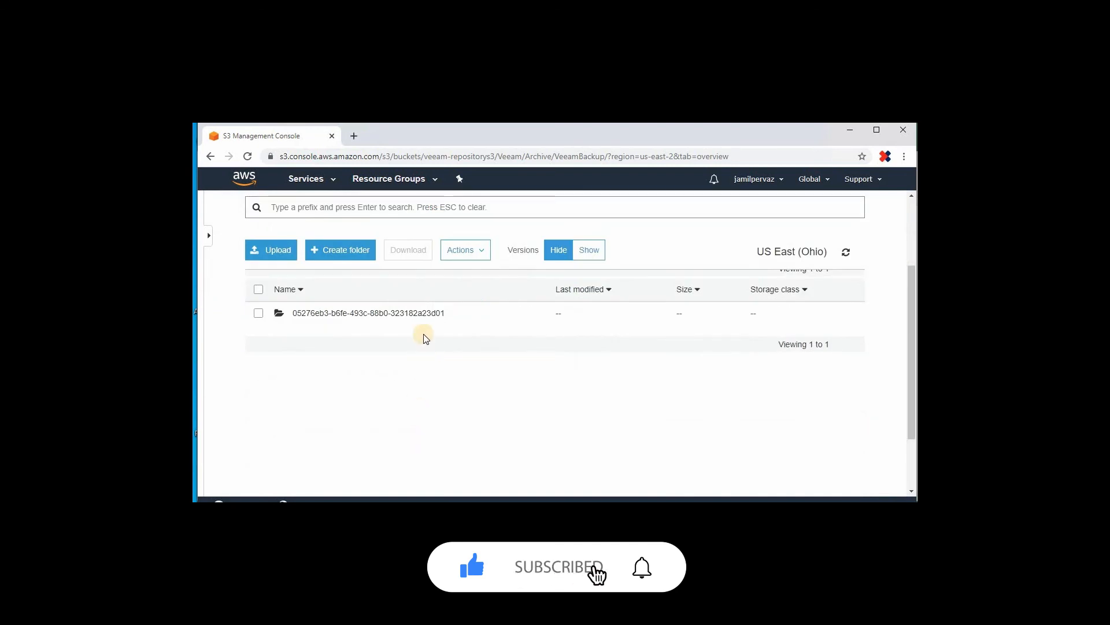